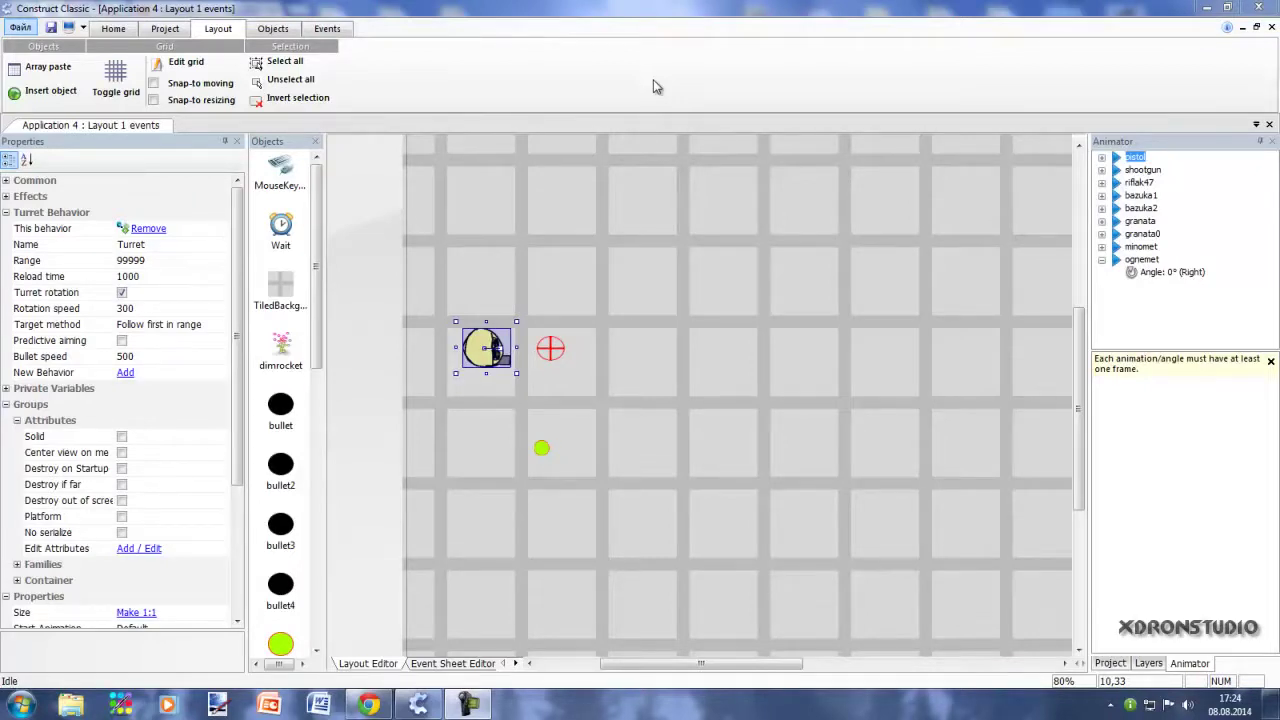
- Reposition the yellow character slightly lower on the layout, just up and left of the red crosshair
click(381, 203)
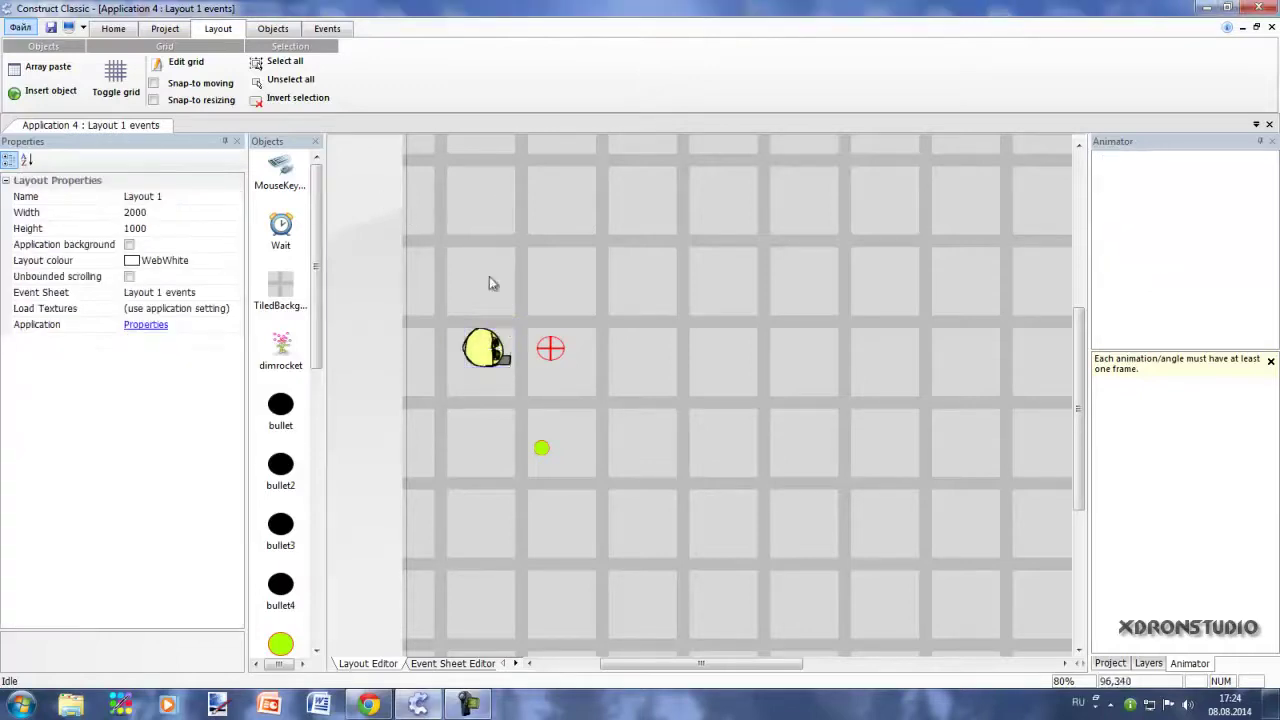
drag(490, 350, 490, 284)
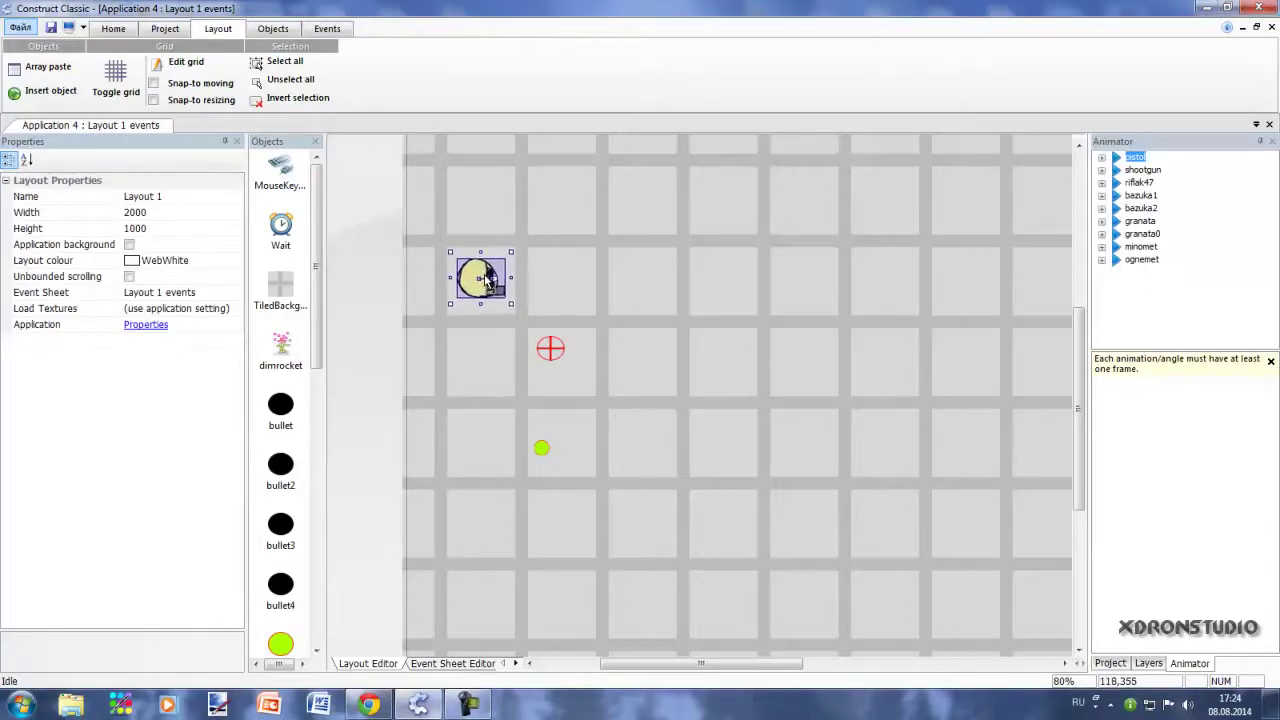
click(490, 283)
drag(1080, 334, 1064, 311)
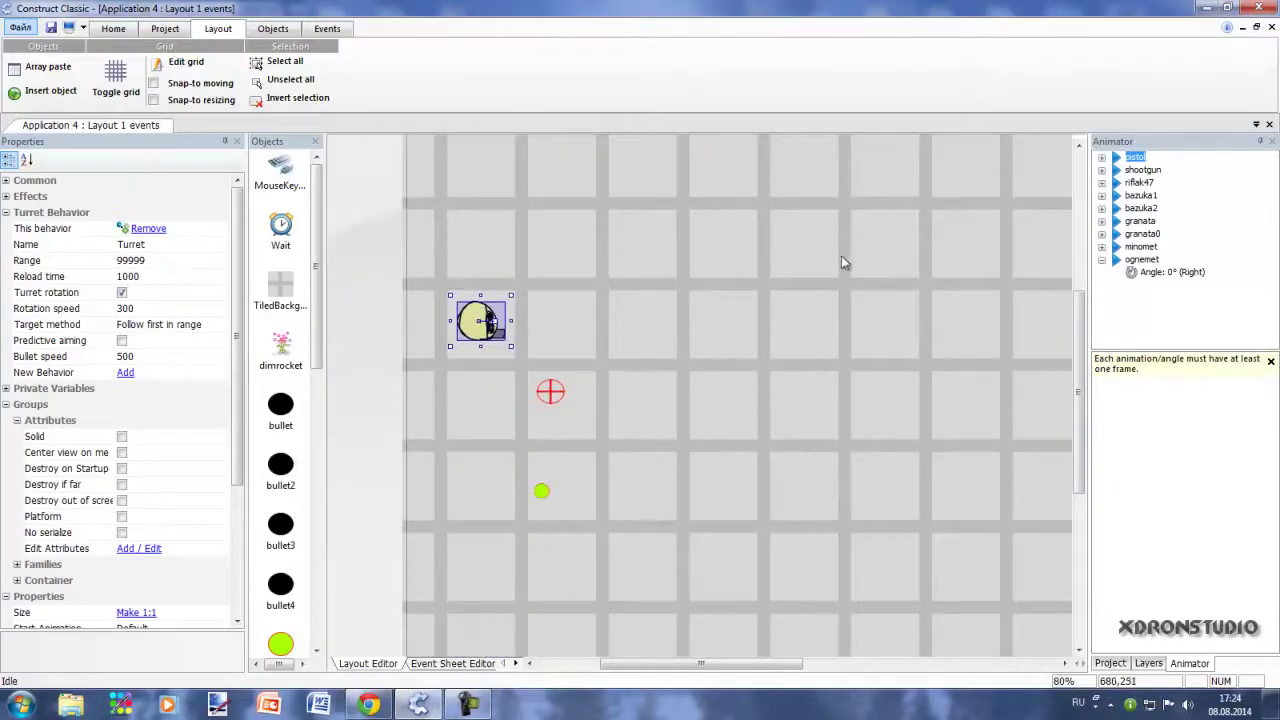
drag(481, 320, 477, 368)
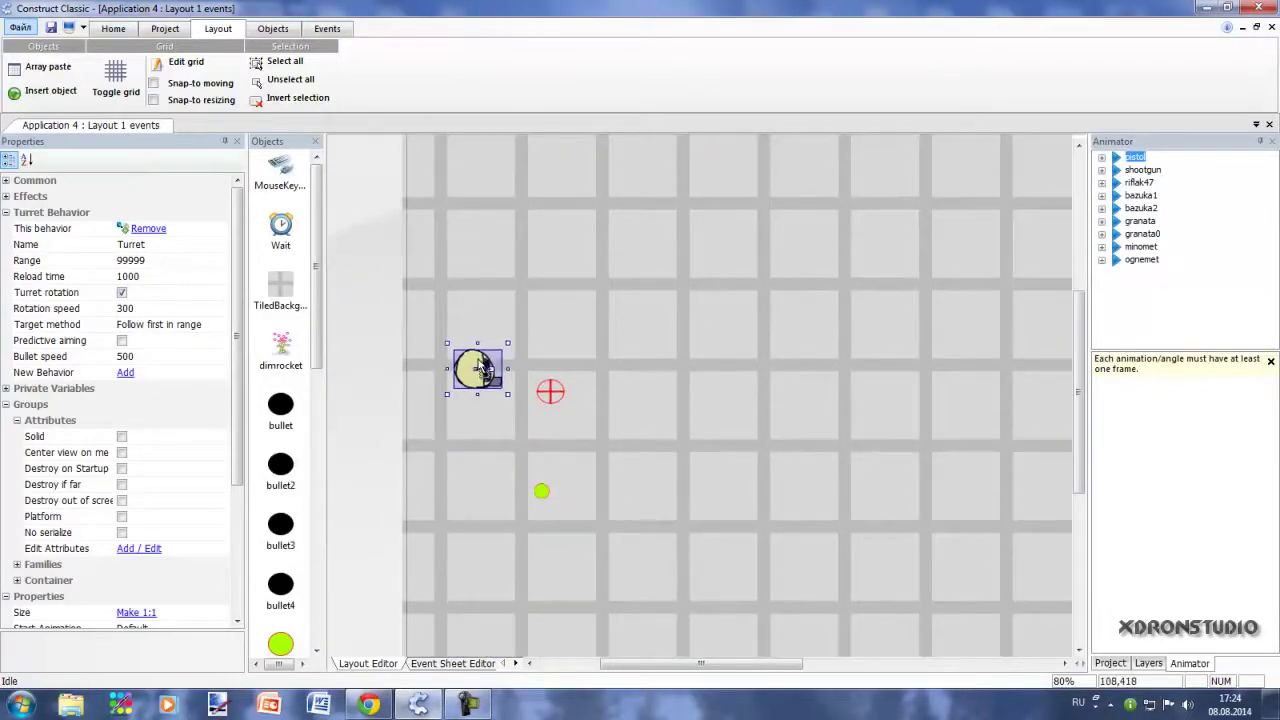
- Delete the character's ognemet animation and add a fresh animation named ognemet in its place
right_click(1140, 260)
click(1025, 330)
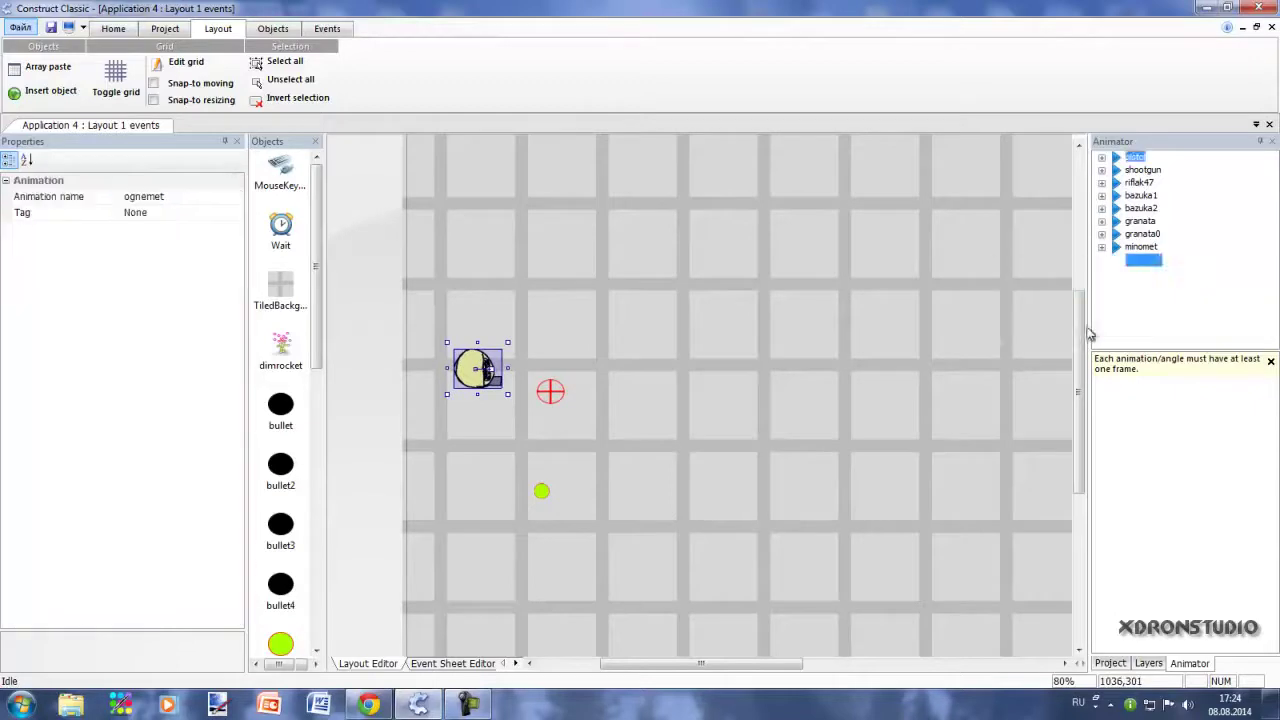
right_click(1133, 282)
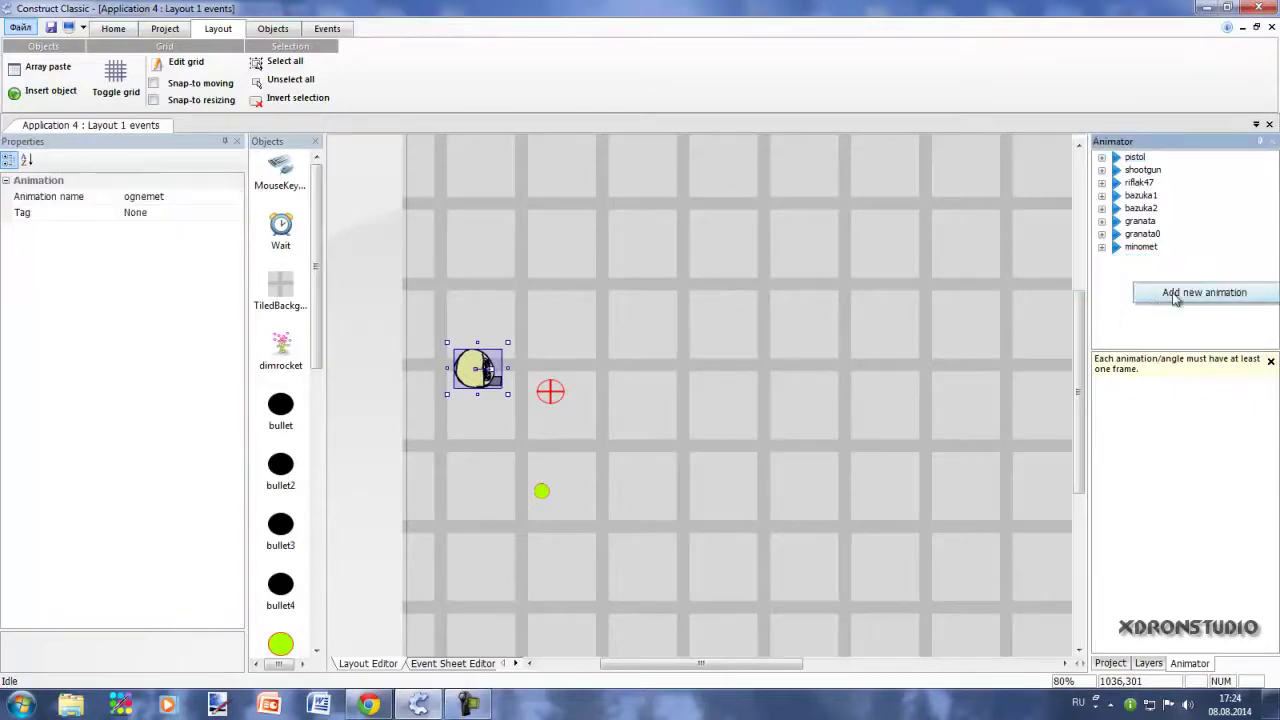
click(1176, 296)
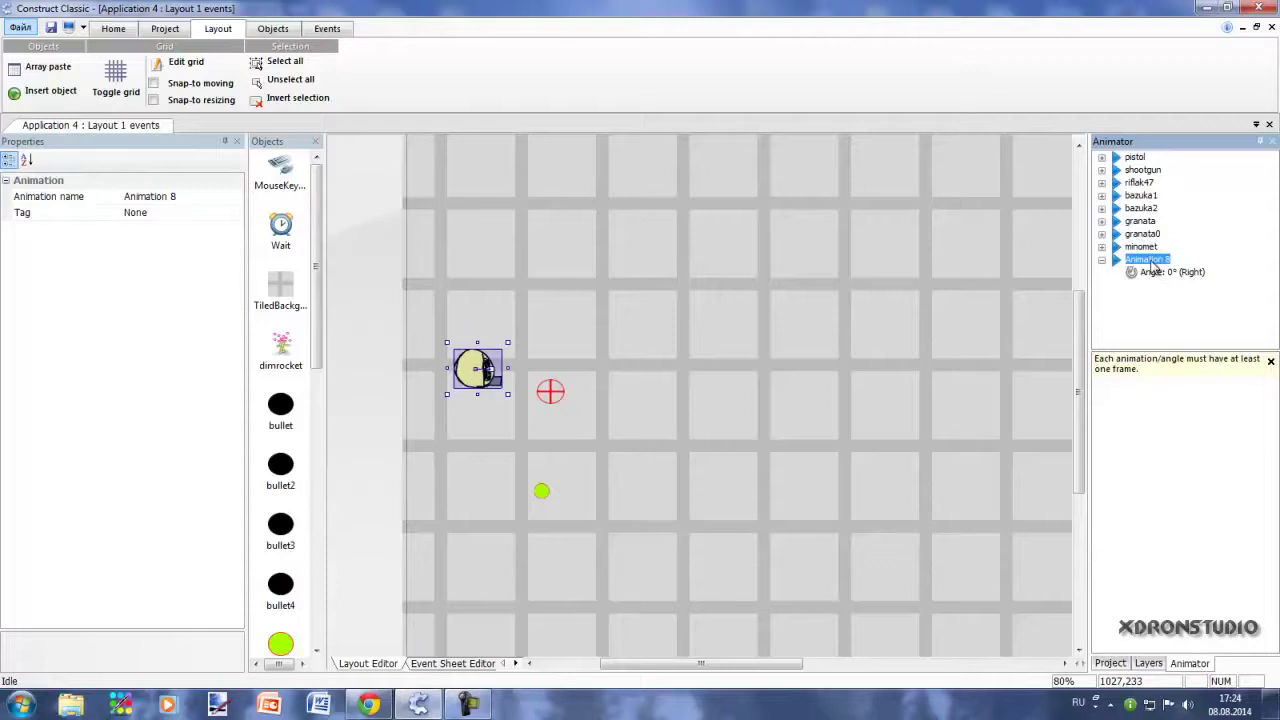
click(170, 196)
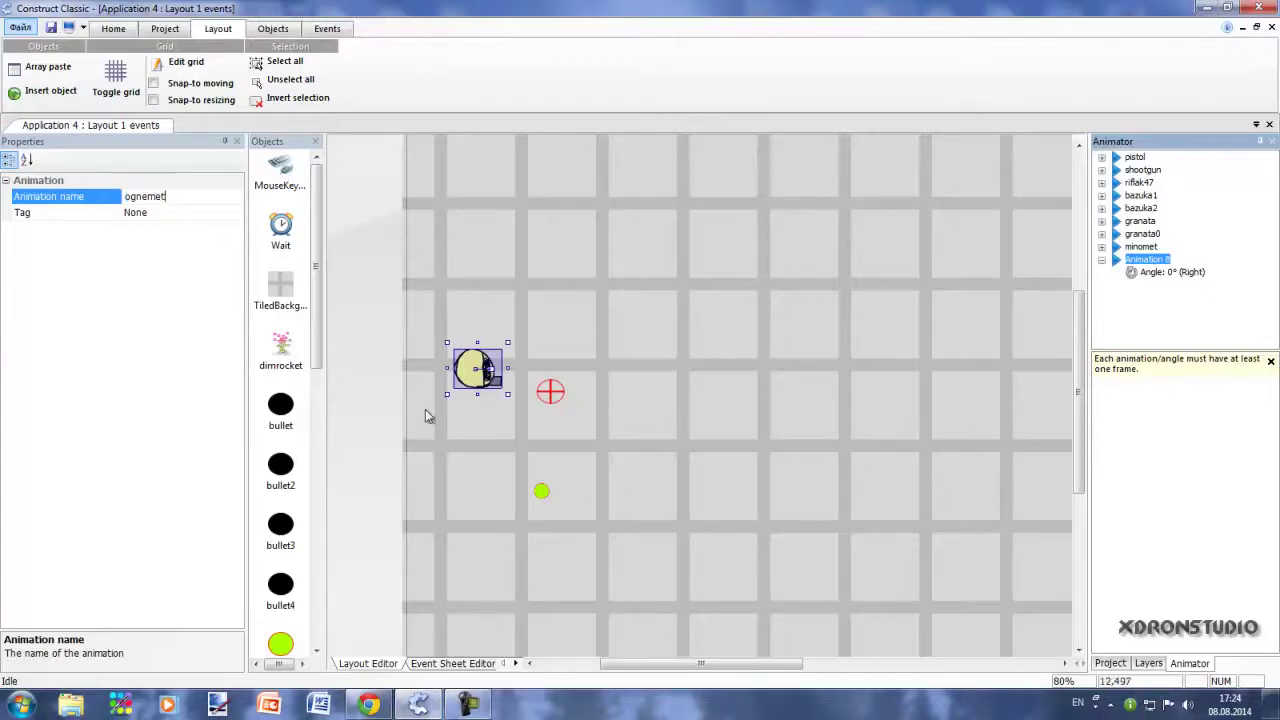
click(643, 280)
- Edit the empty frame of the character's ognemet animation and load the existing image of the character holding a pistol
click(488, 370)
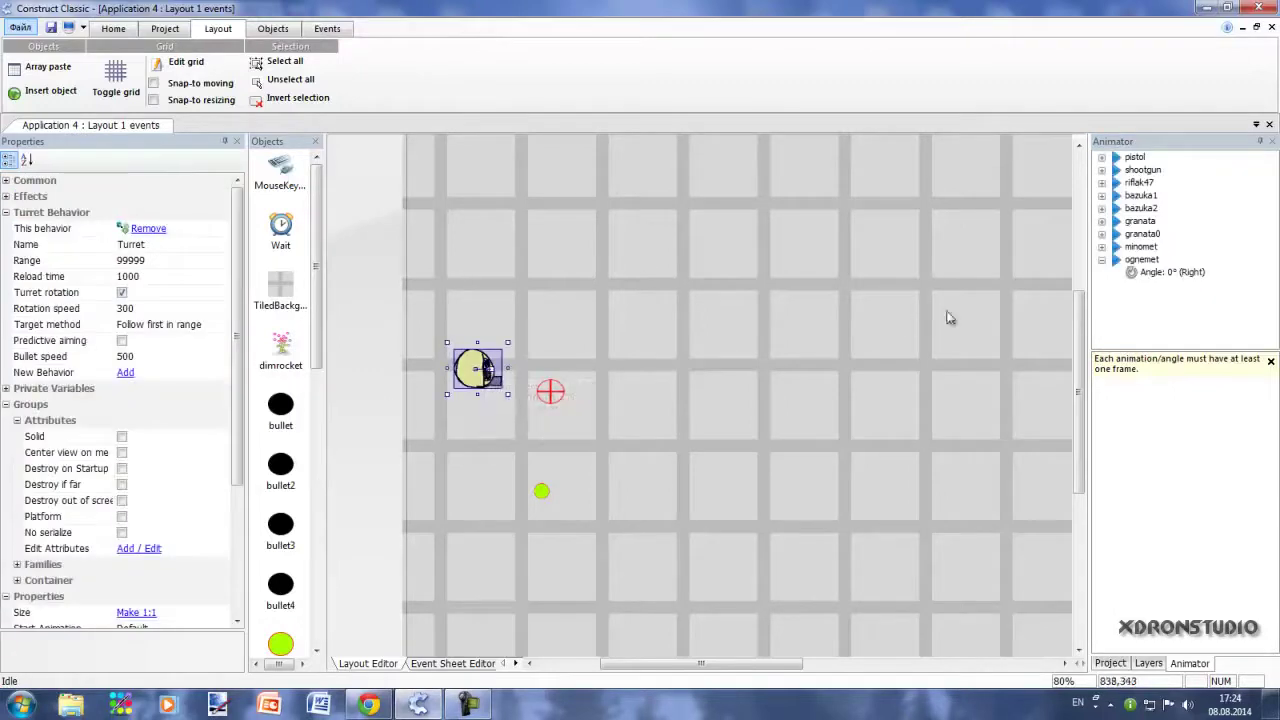
click(1141, 259)
click(1170, 272)
double_click(1121, 402)
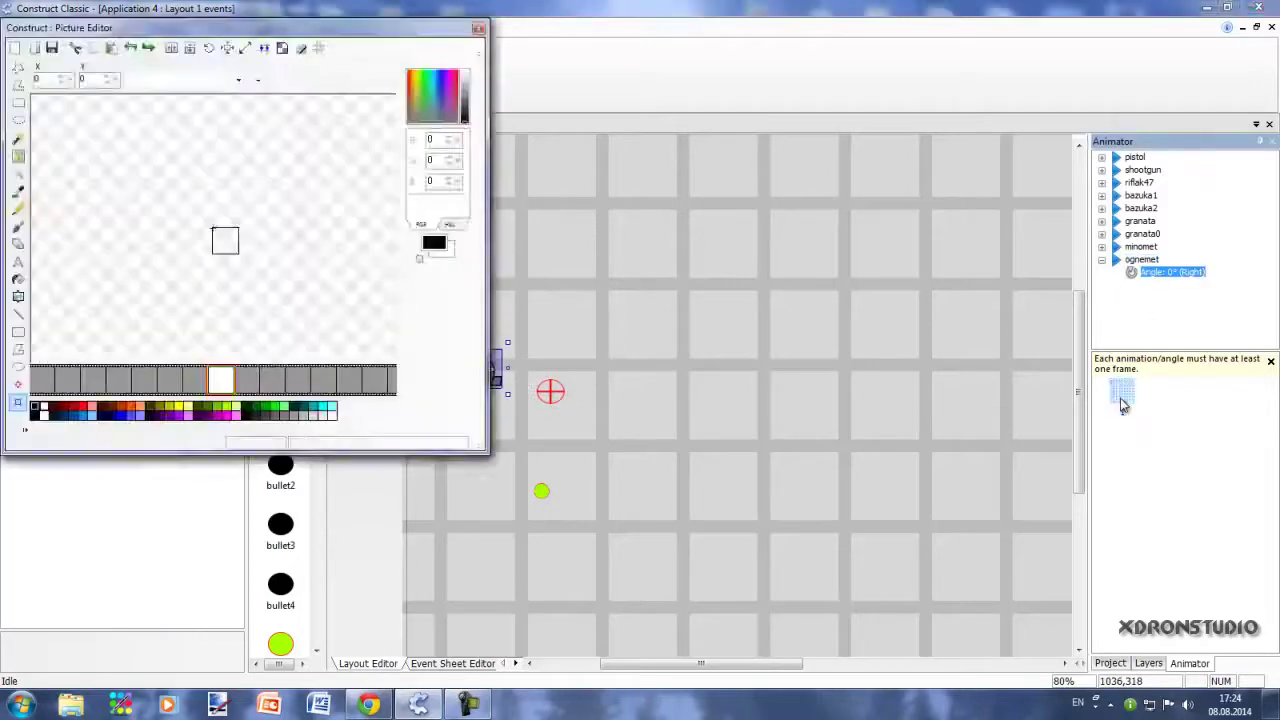
double_click(251, 31)
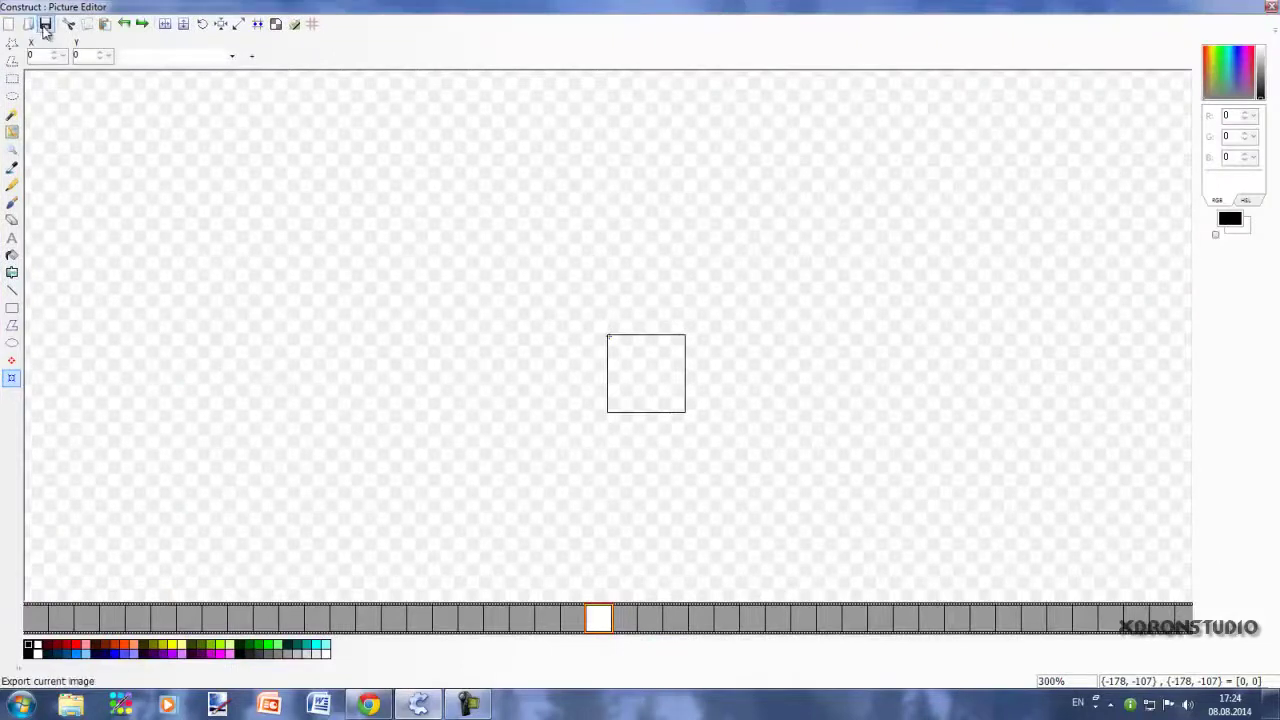
click(28, 23)
double_click(691, 264)
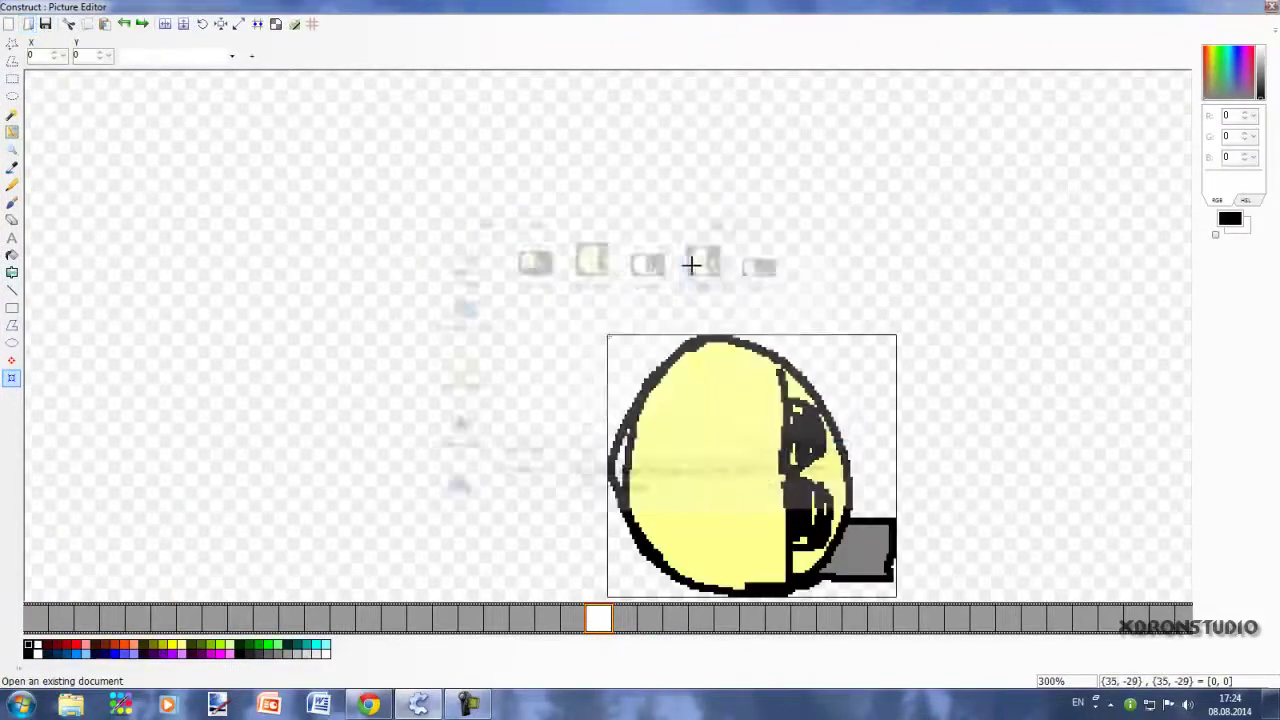
- Widen the image canvas by roughly two thirds, adding empty space in front of the character's pistol
click(11, 203)
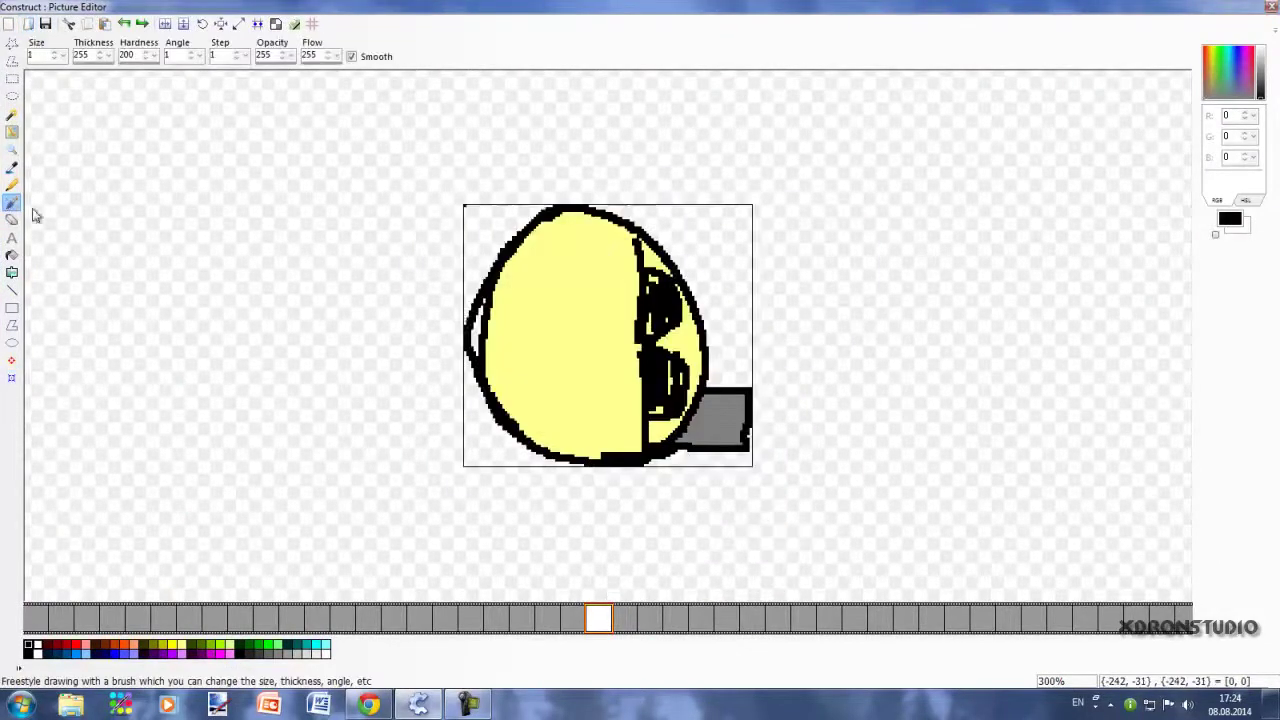
scroll(817, 417, up, 1)
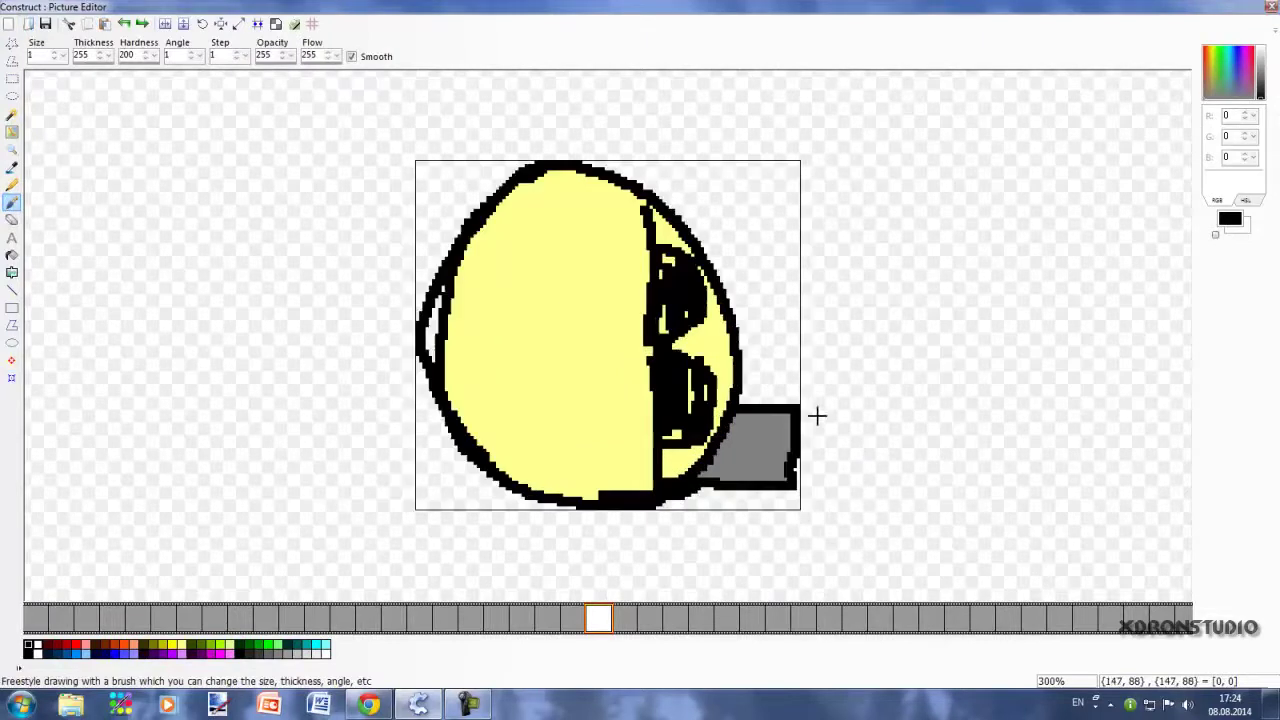
click(238, 25)
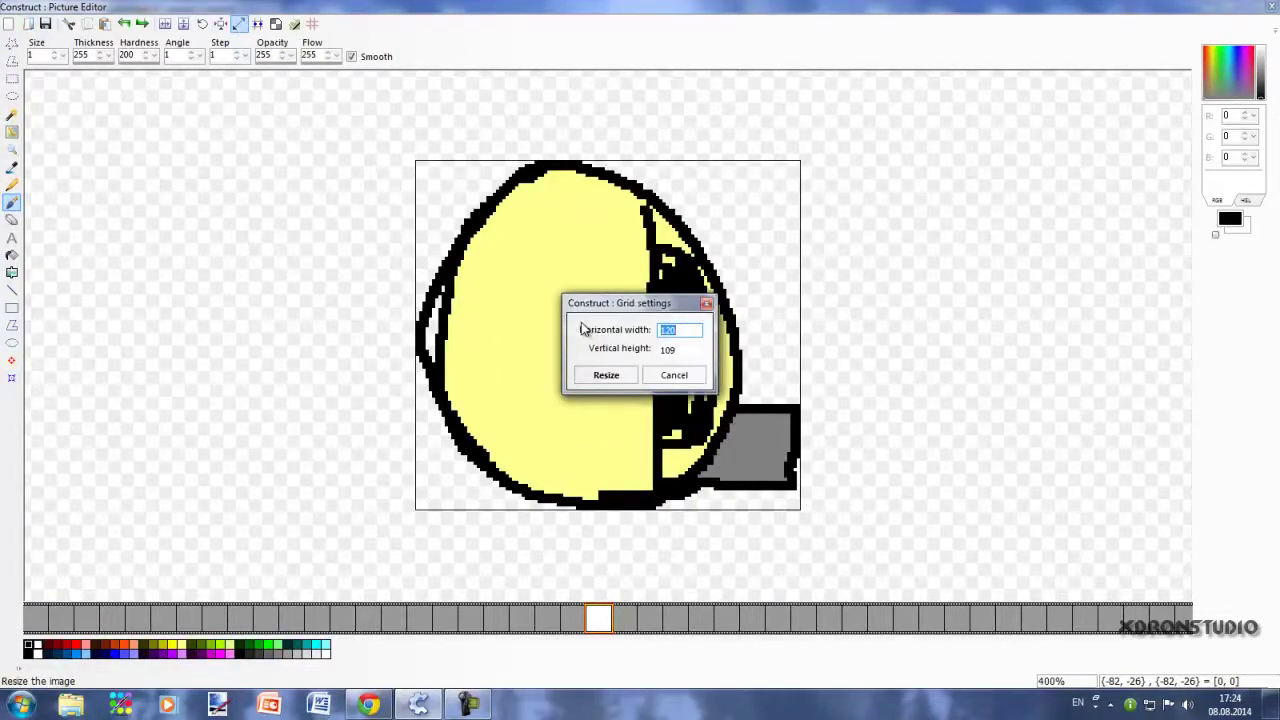
click(616, 371)
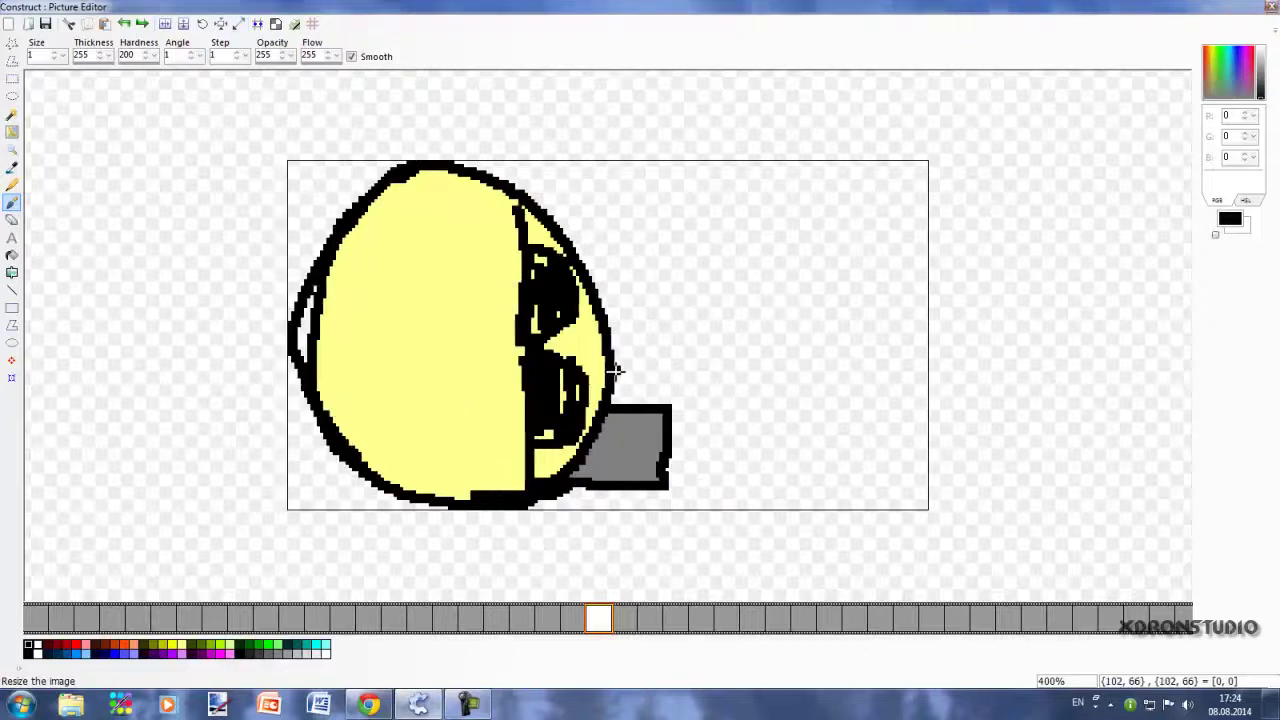
- Erase the grey pistol in front of the character's head
click(12, 219)
scroll(717, 464, up, 2)
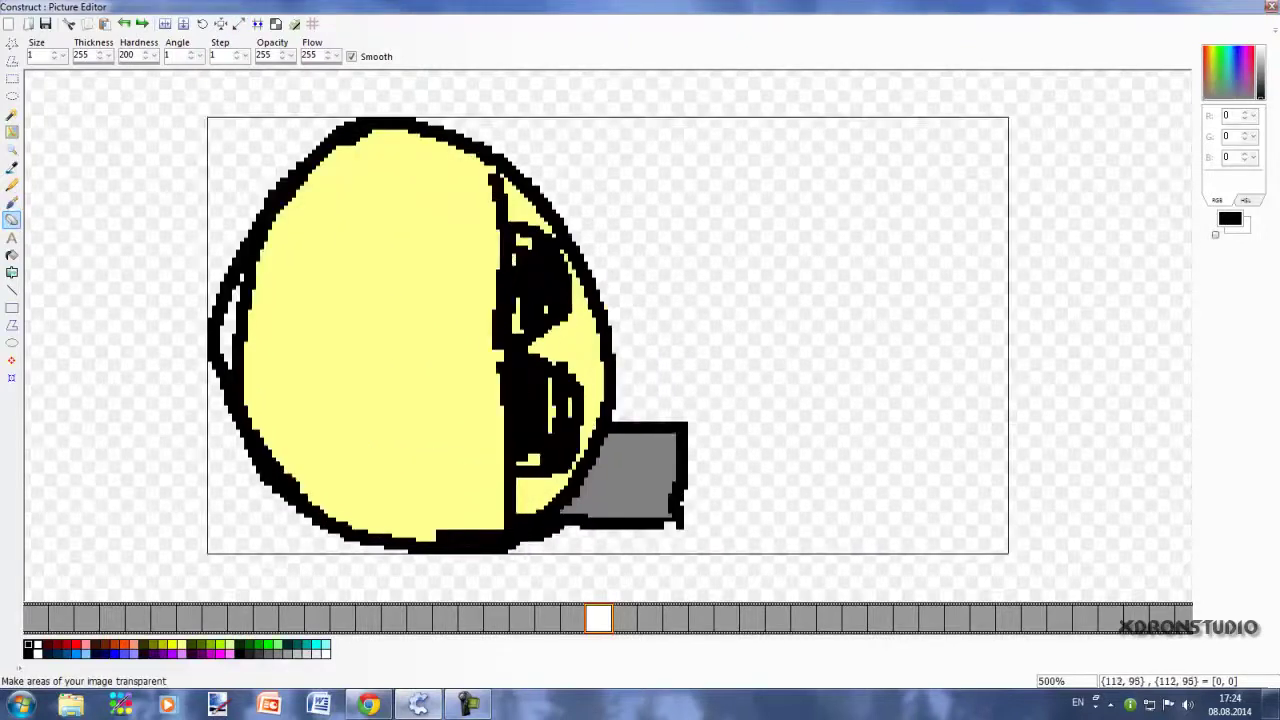
mouse_move(717, 464)
mouse_down()
mouse_move(723, 450)
mouse_move(645, 591)
mouse_move(726, 424)
mouse_move(651, 471)
mouse_move(646, 423)
mouse_move(614, 466)
mouse_move(611, 449)
mouse_move(580, 531)
mouse_move(646, 543)
mouse_move(613, 523)
mouse_up()
- Draw black rectangles for a long flamethrower barrel with a stepped nozzle and hook, plus a connecting pipe running beneath the head
click(12, 307)
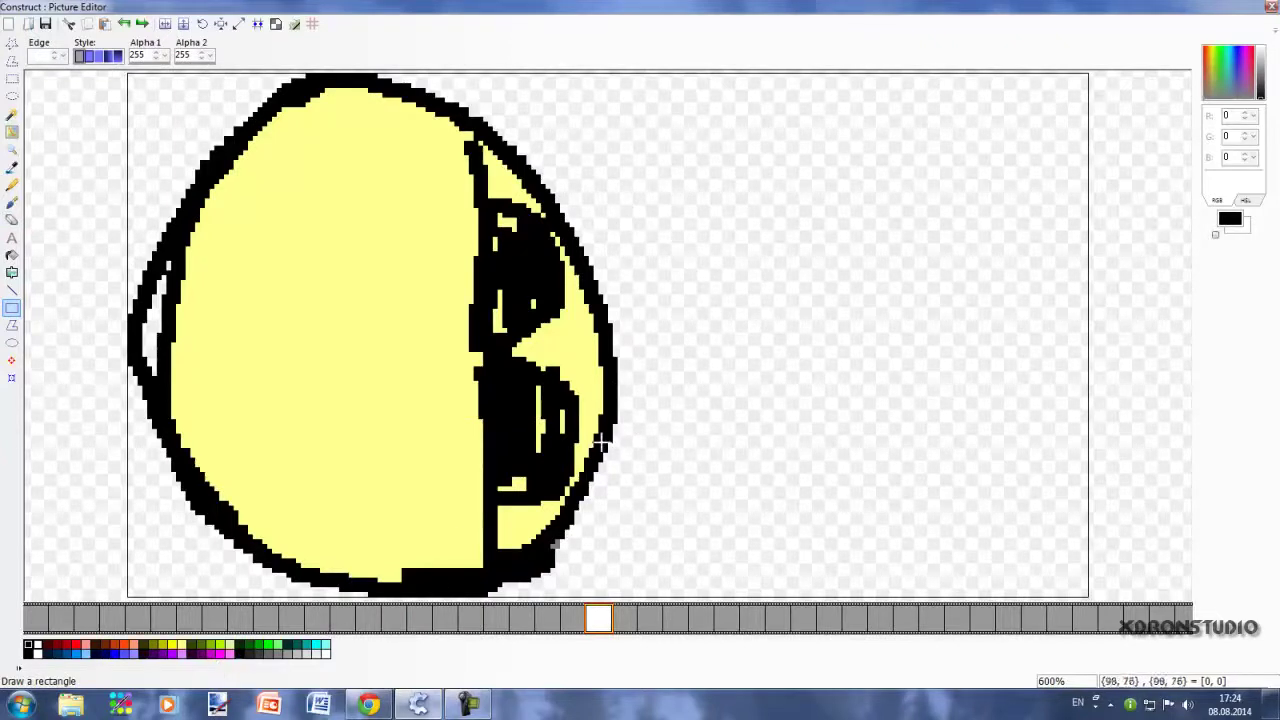
drag(600, 440, 943, 514)
drag(940, 459, 1032, 444)
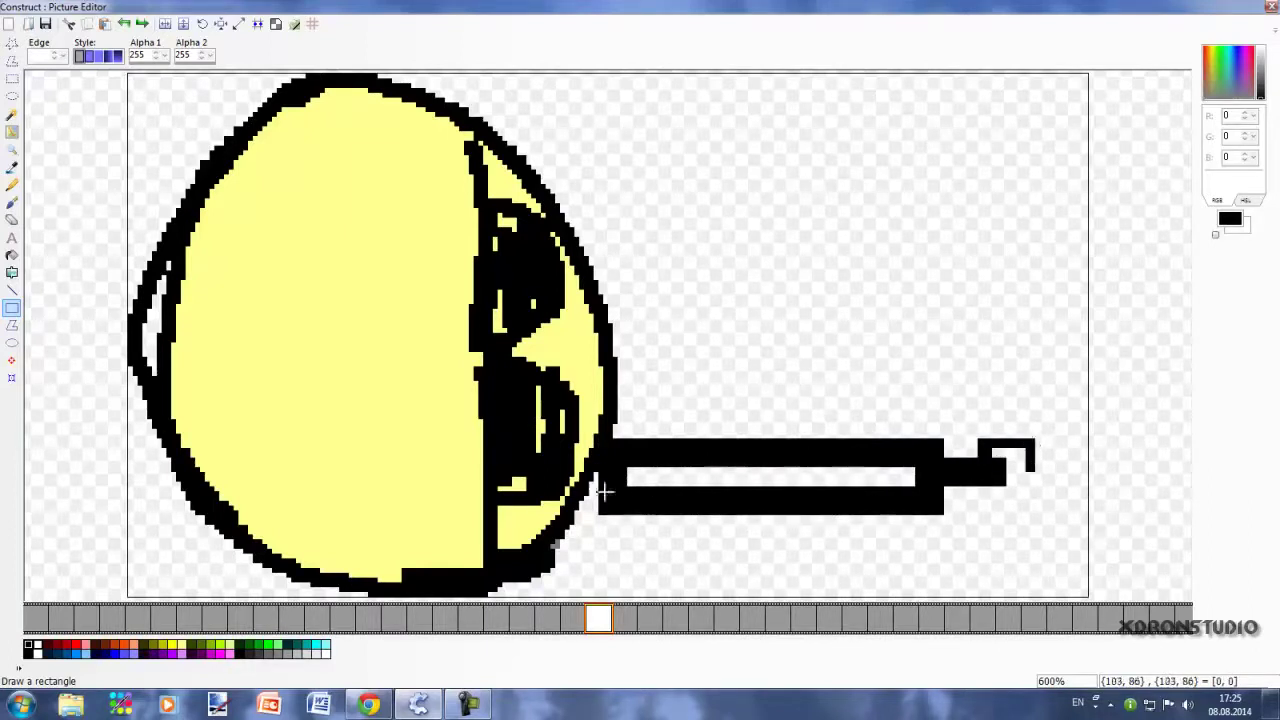
mouse_move(608, 467)
mouse_down()
mouse_move(548, 583)
mouse_move(214, 590)
mouse_move(257, 606)
mouse_up()
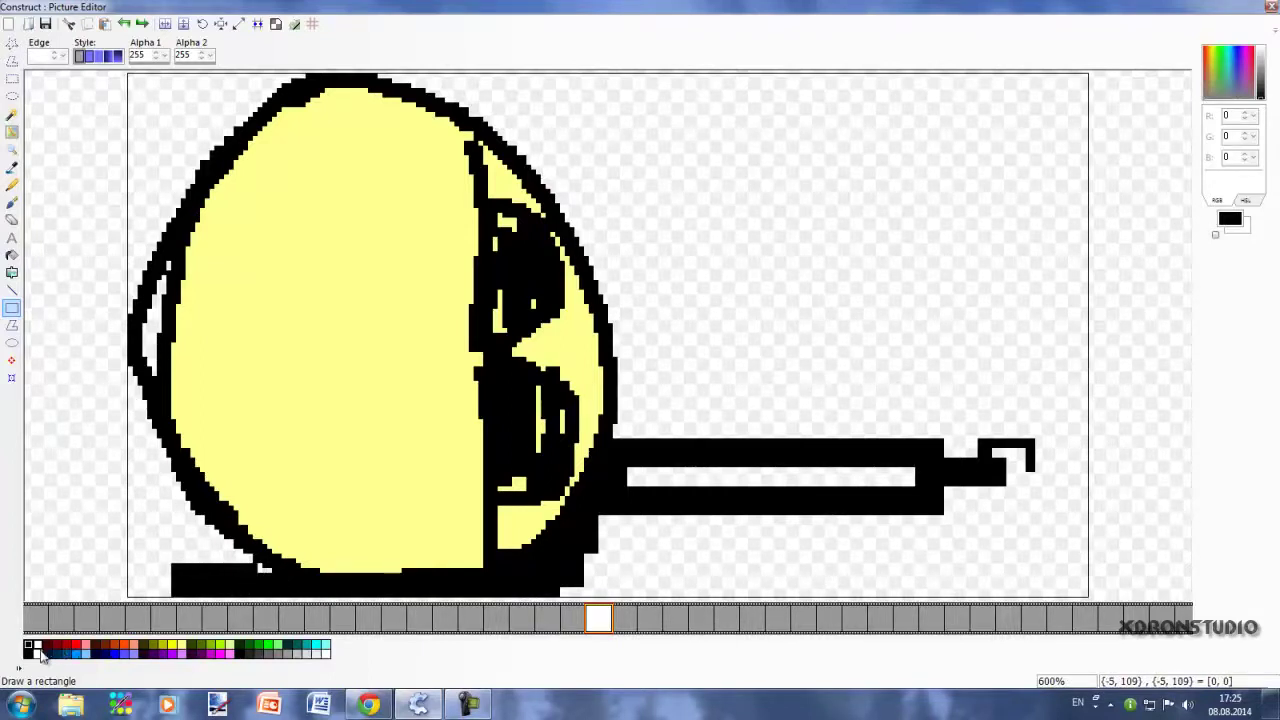
- Draw a black circular fuel tank outline over the lower back of the head and brush black around its lower outer corner
click(12, 342)
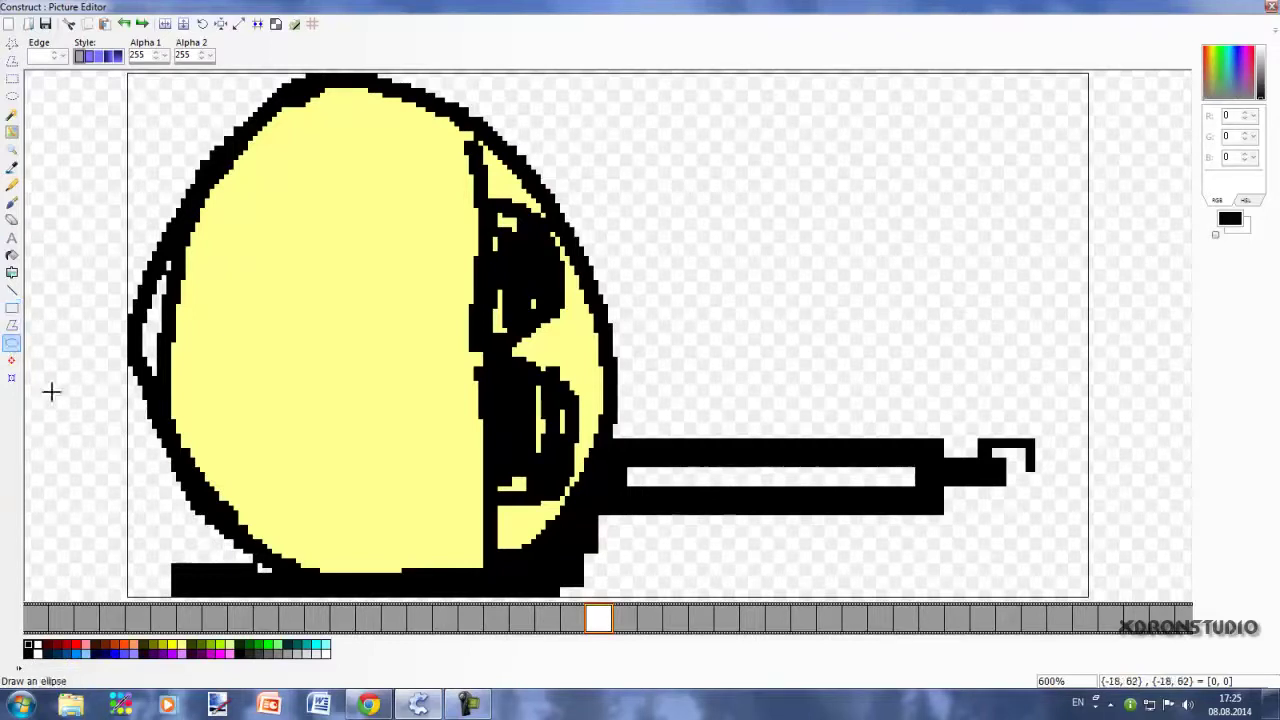
drag(130, 312, 390, 573)
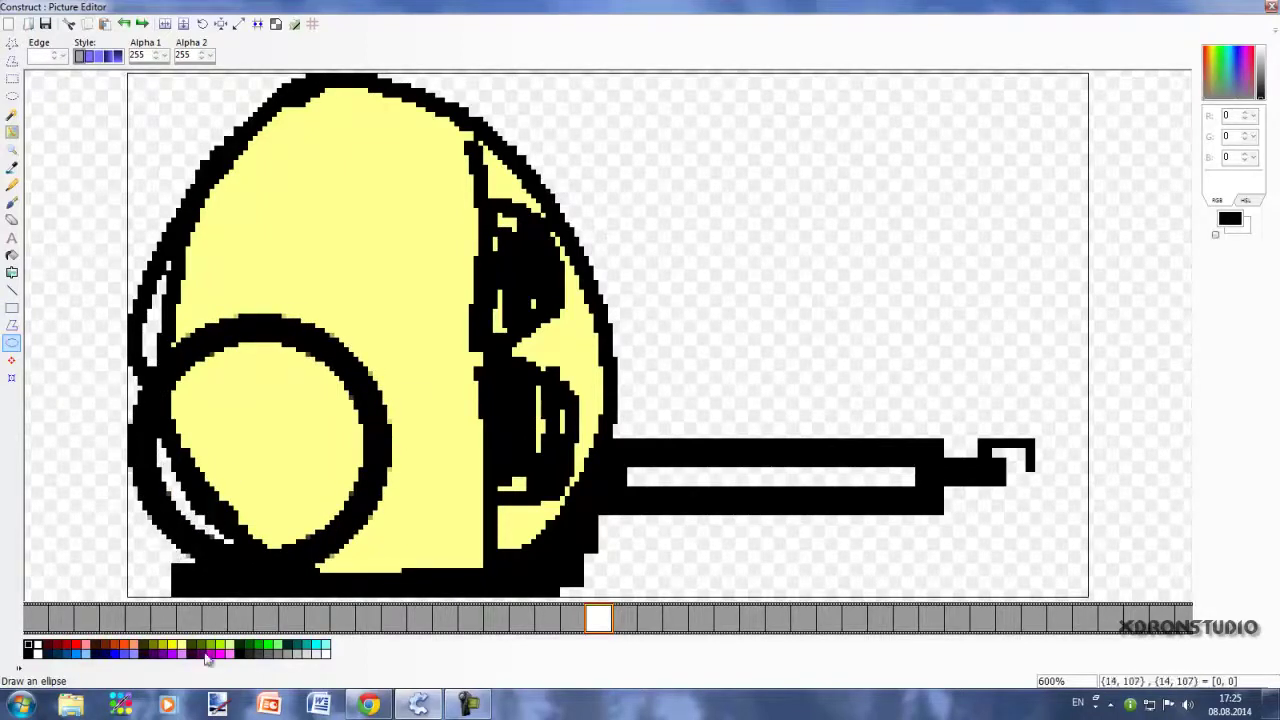
click(12, 219)
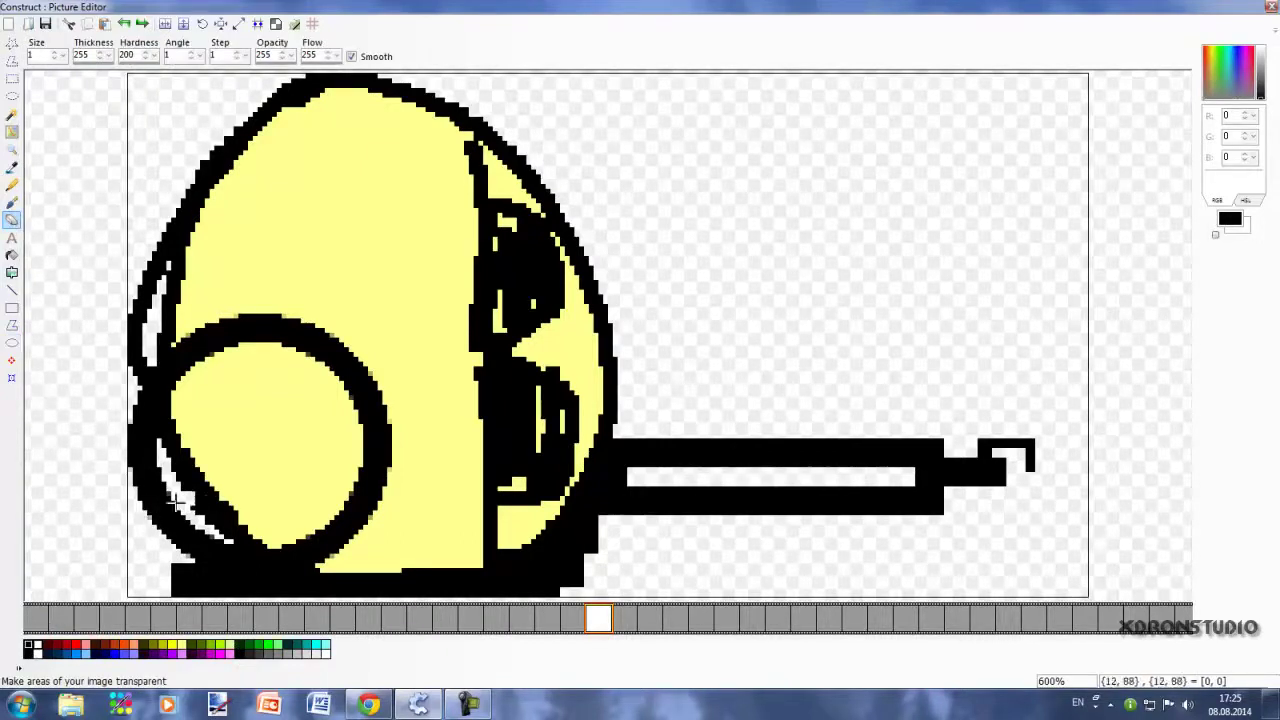
click(12, 202)
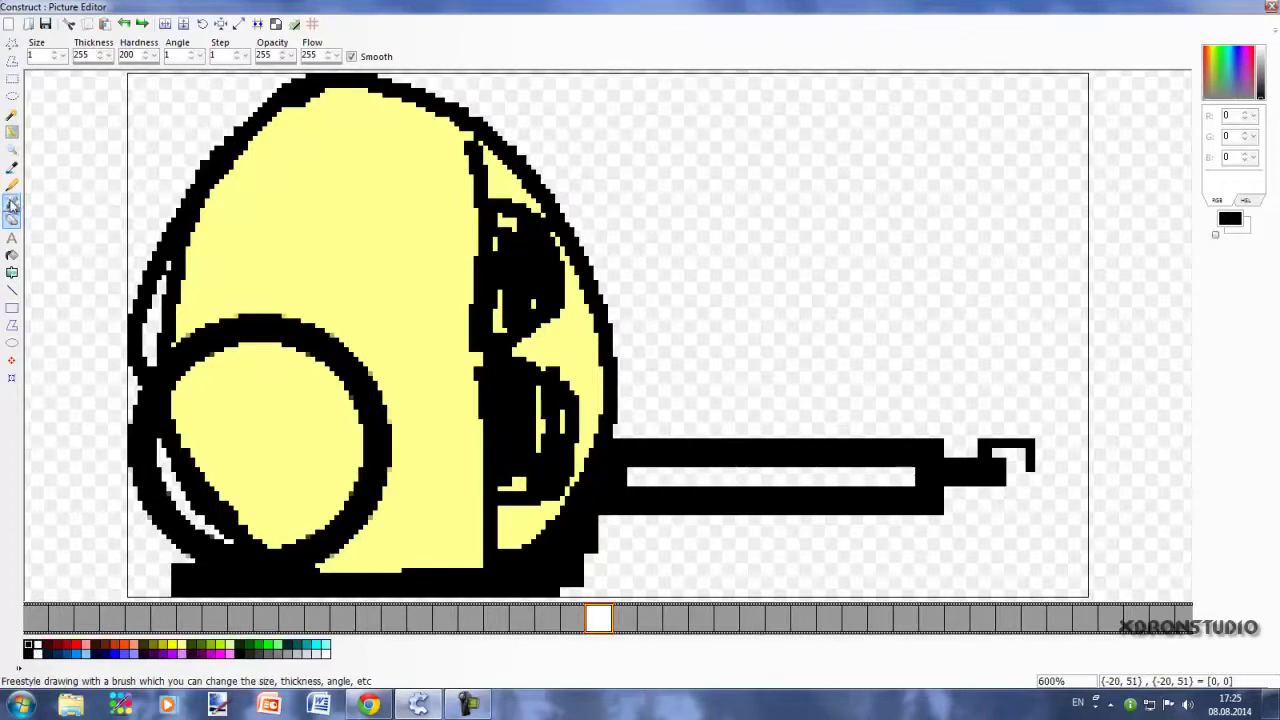
mouse_move(146, 512)
mouse_down()
mouse_move(150, 550)
mouse_move(174, 572)
mouse_move(140, 578)
mouse_move(169, 583)
mouse_move(131, 546)
mouse_move(141, 506)
mouse_move(166, 563)
mouse_move(148, 572)
mouse_up()
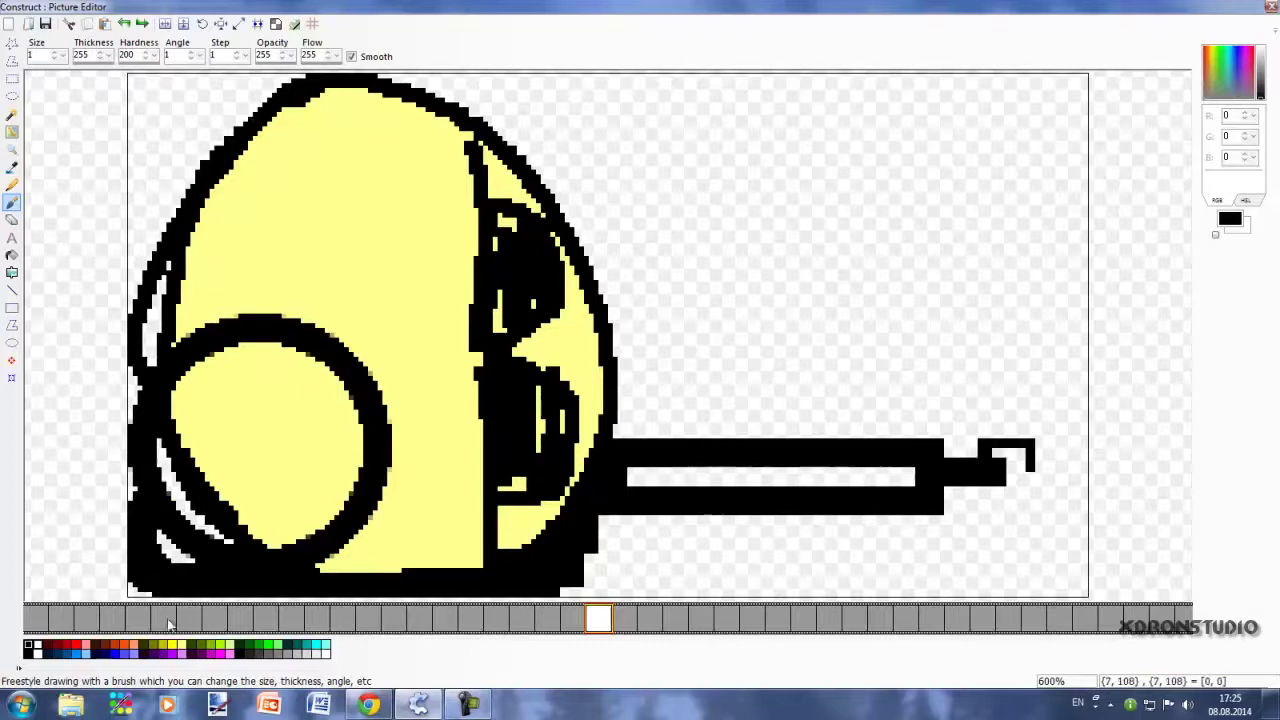
- Paint the inside of the circular fuel tank red, enlarging the brush to size 6
click(77, 650)
mouse_move(238, 482)
mouse_down()
mouse_move(245, 495)
mouse_move(225, 505)
mouse_up()
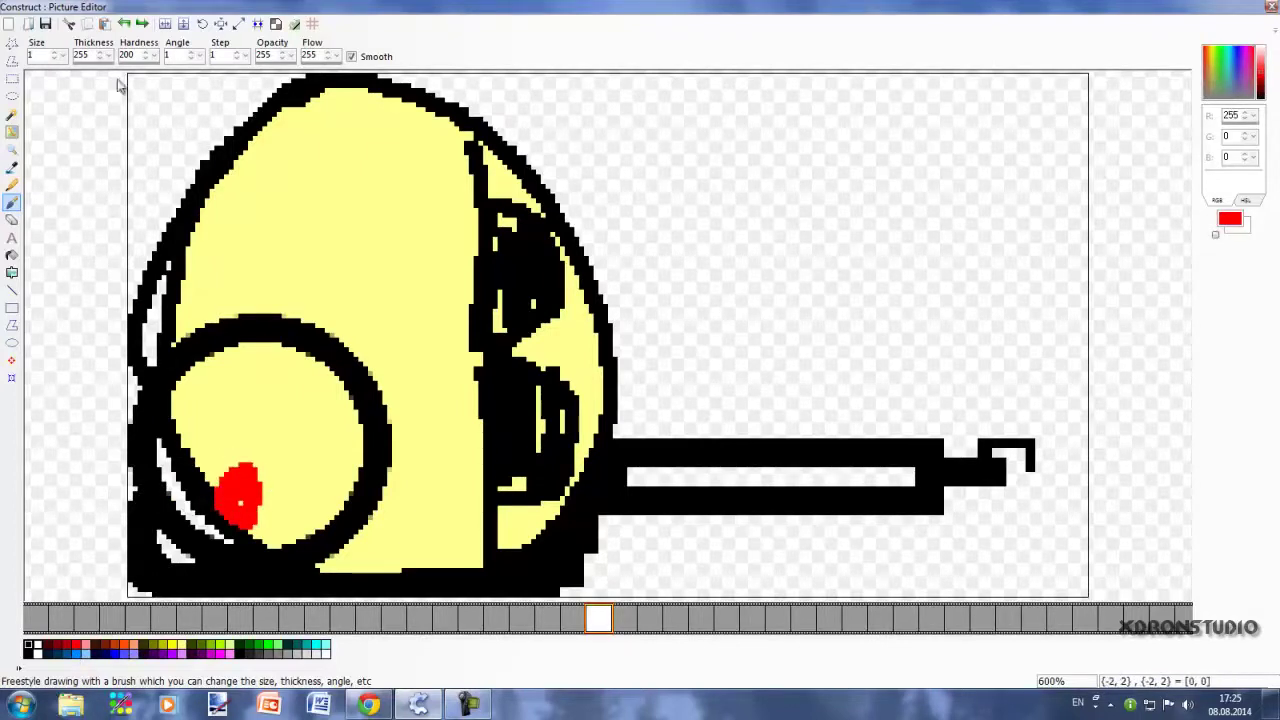
click(55, 53)
click(55, 53)
click(250, 462)
mouse_move(253, 438)
mouse_down()
mouse_move(240, 491)
mouse_move(306, 515)
mouse_move(343, 417)
mouse_move(223, 366)
mouse_move(163, 486)
mouse_move(300, 490)
mouse_move(256, 400)
mouse_move(313, 458)
mouse_up()
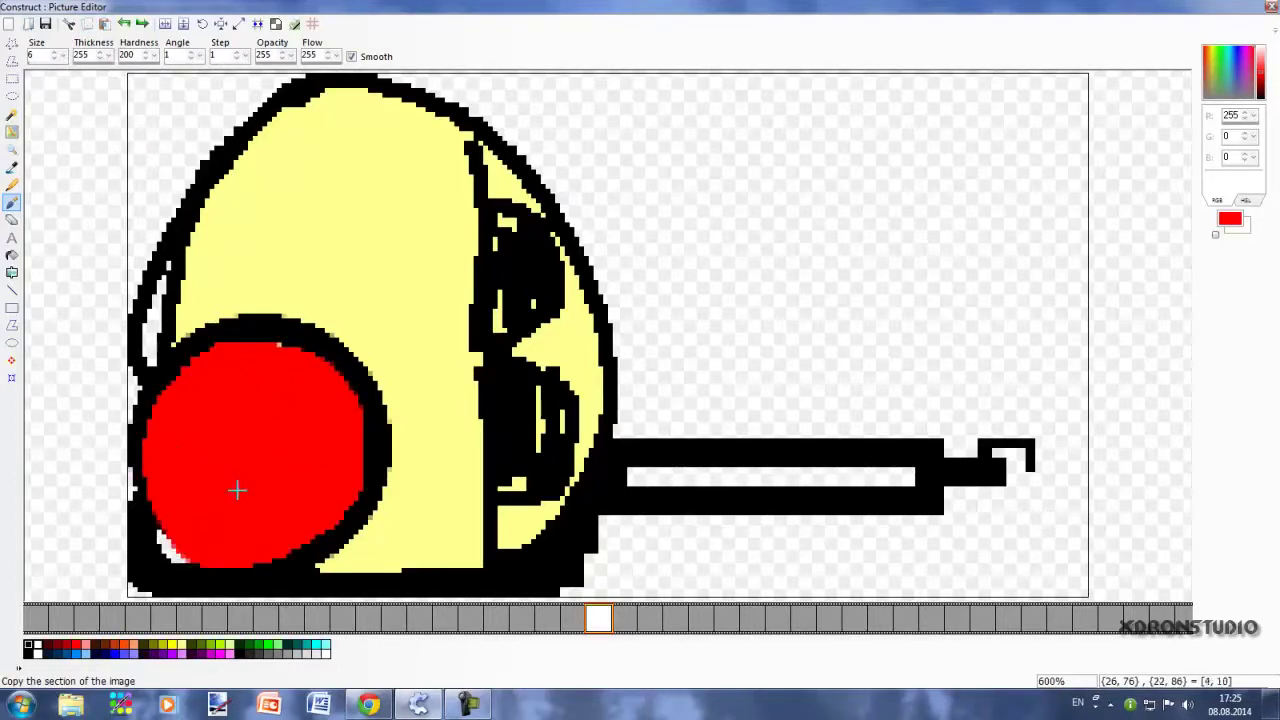
- With a size 1 black brush, redraw the tank's lower edge and add a small ring with a dot at its centre
click(56, 60)
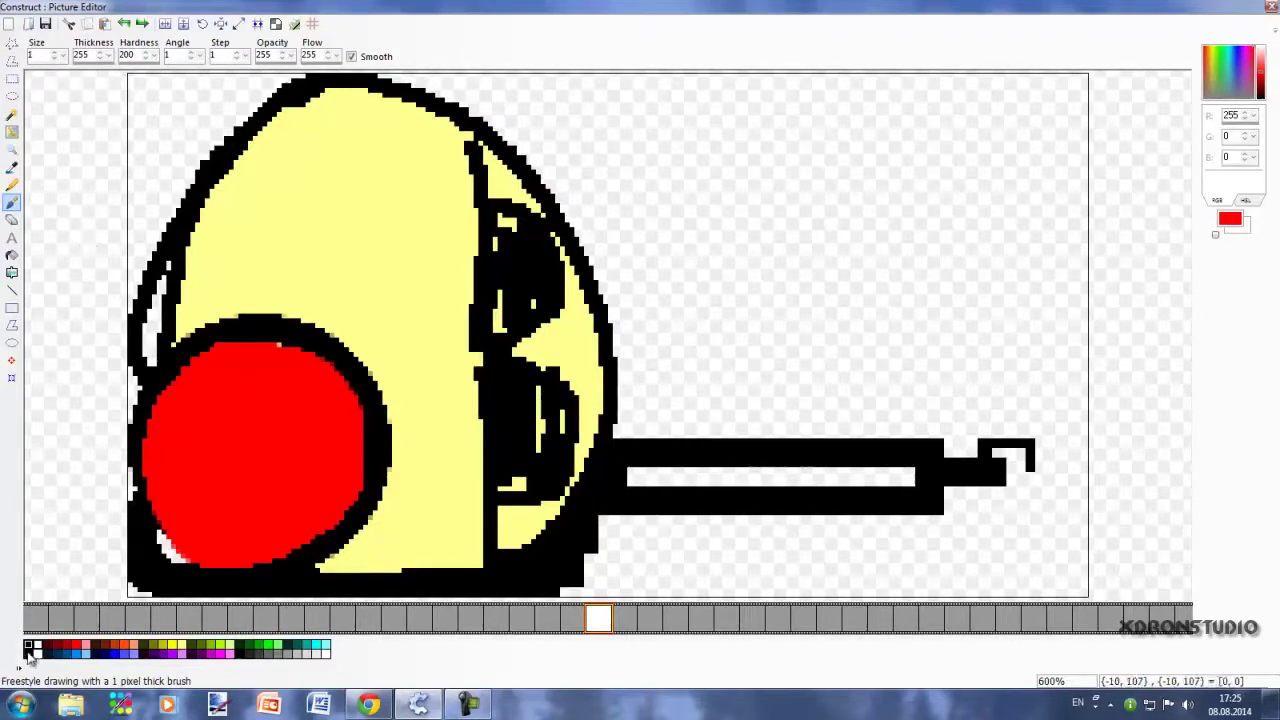
click(29, 646)
mouse_move(208, 560)
mouse_down()
mouse_move(160, 511)
mouse_move(251, 560)
mouse_move(288, 557)
mouse_up()
mouse_move(241, 417)
mouse_down()
mouse_move(226, 469)
mouse_move(257, 417)
mouse_move(257, 446)
mouse_up()
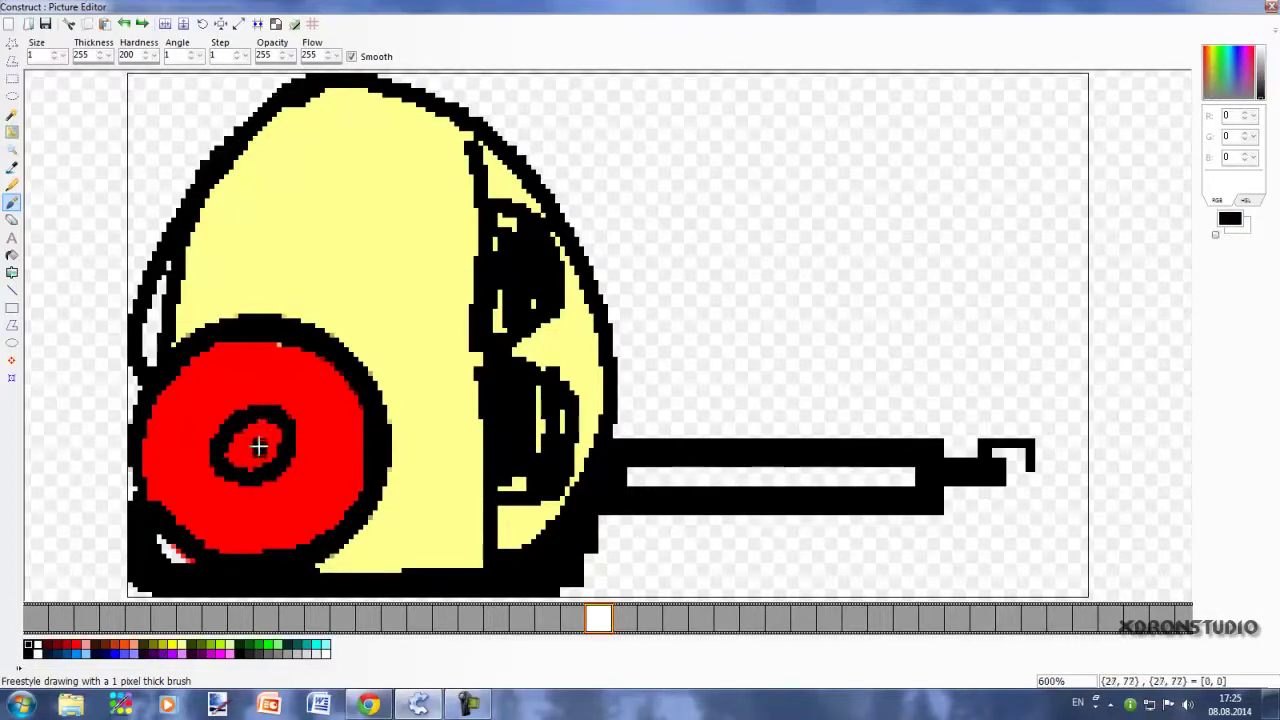
- Paint a small red igniter tip at the end of the hook on the flamethrower's nozzle
scroll(403, 303, down, 3)
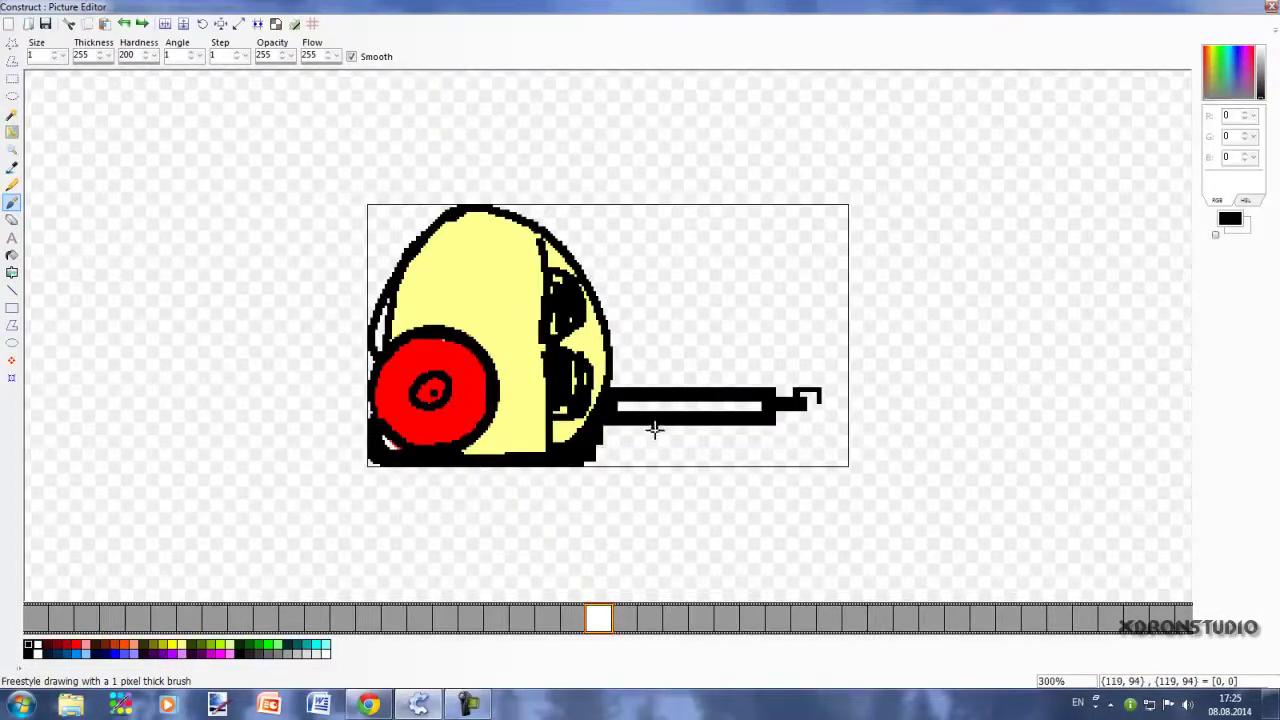
scroll(690, 466, up, 2)
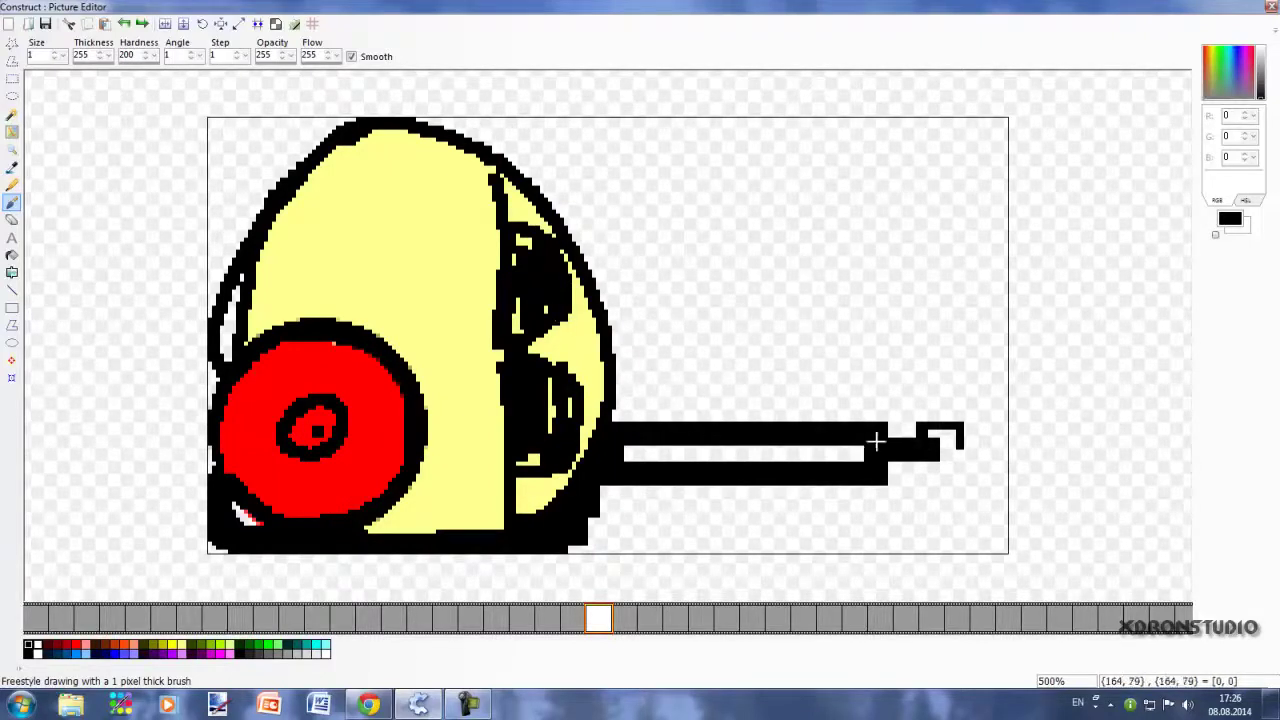
scroll(885, 452, up, 1)
scroll(1000, 493, up, 1)
scroll(1052, 433, down, 1)
click(76, 645)
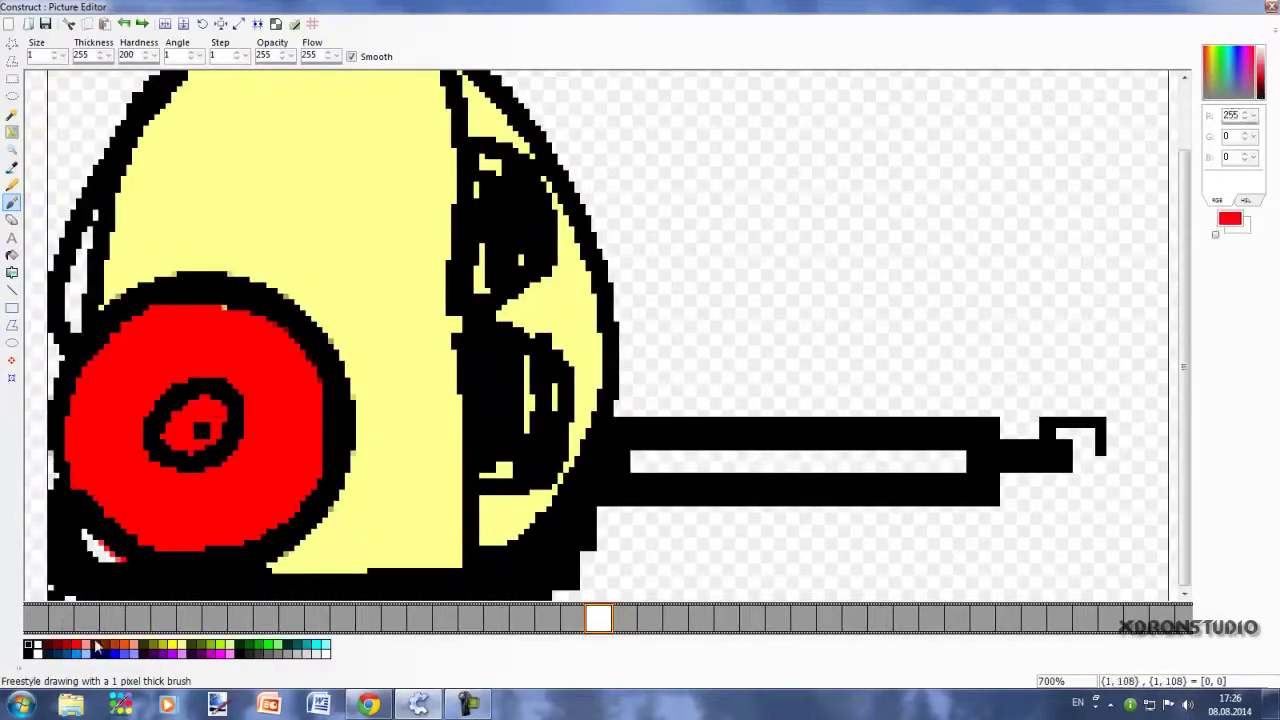
click(1118, 453)
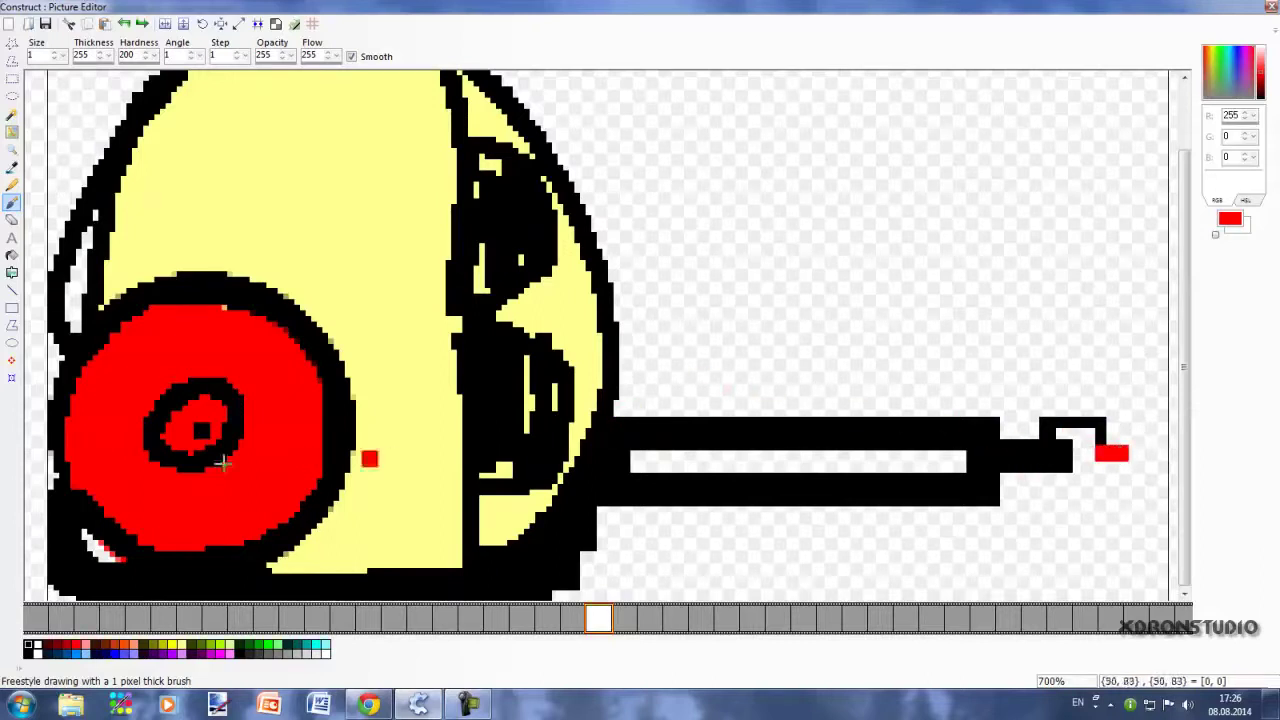
- Fill the hollow inside of the flamethrower barrel with medium grey (128, 128, 128)
click(275, 656)
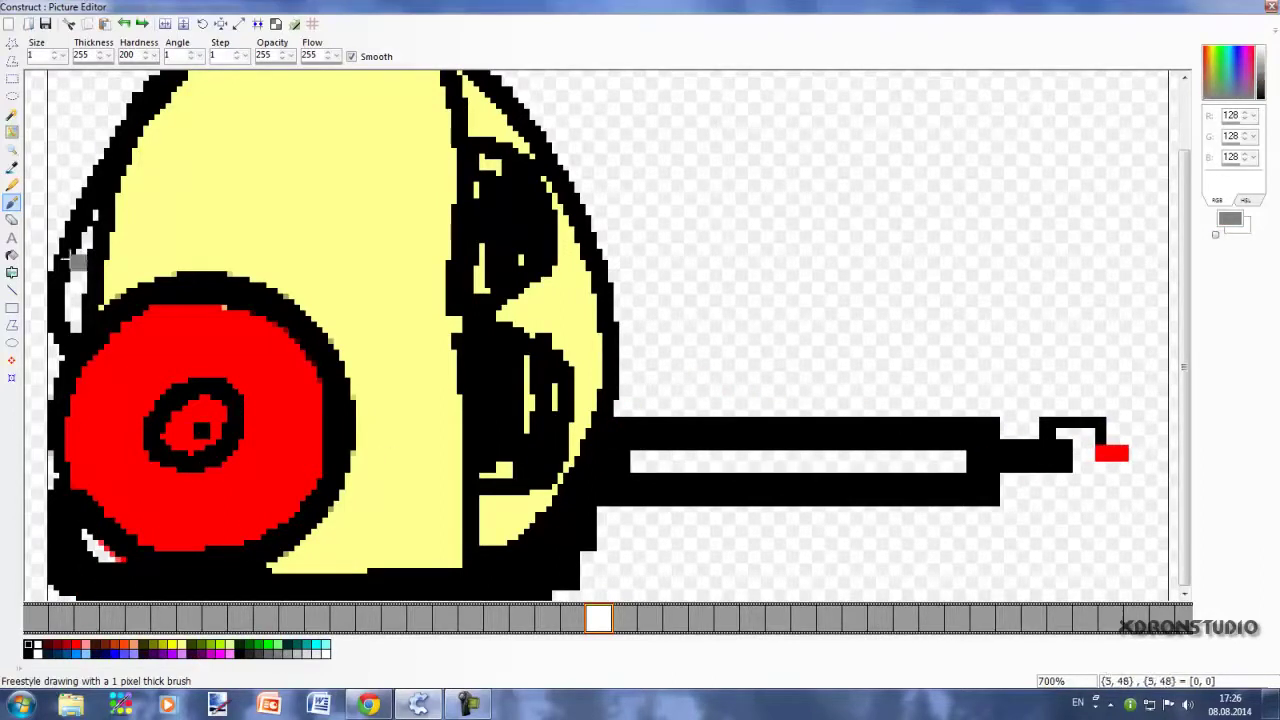
mouse_move(638, 461)
mouse_down()
mouse_move(974, 461)
mouse_move(632, 450)
mouse_up()
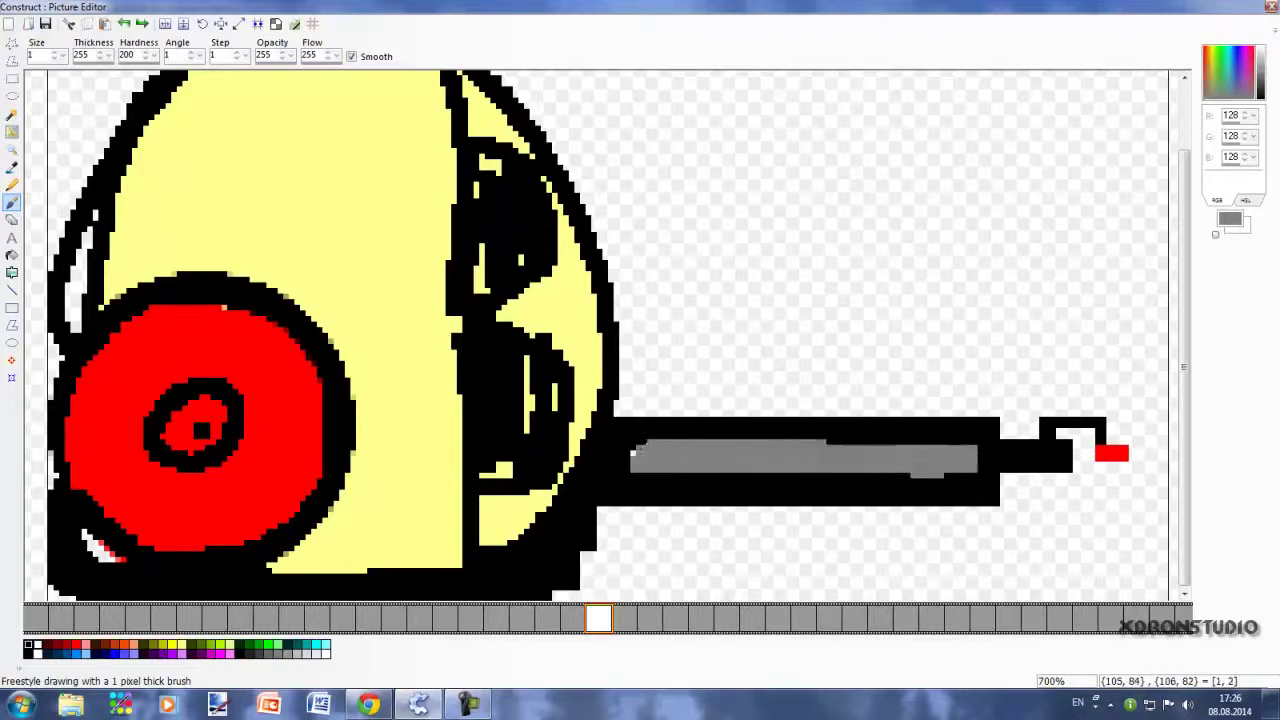
- Draw a thick black curved grip loop beneath the flamethrower barrel, joined to the character's lower body outline
click(29, 646)
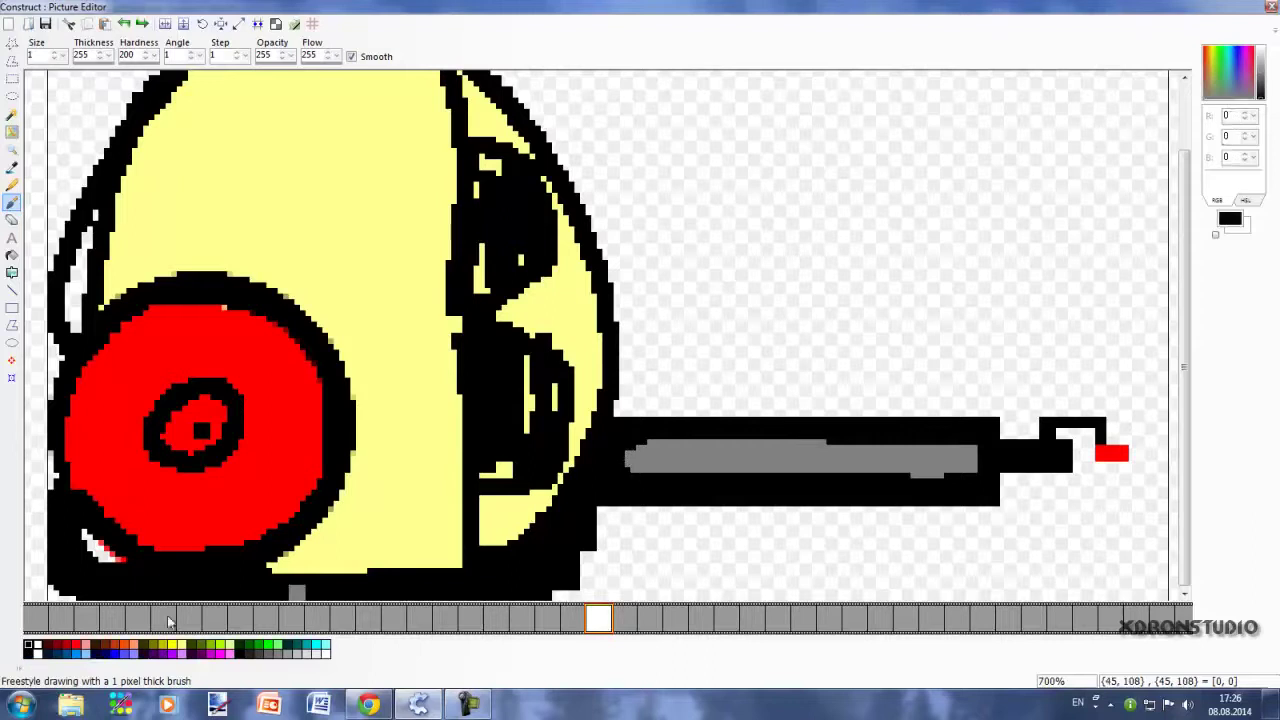
drag(655, 508, 570, 559)
mouse_move(615, 511)
mouse_down()
mouse_move(591, 531)
mouse_move(638, 518)
mouse_move(608, 557)
mouse_move(671, 549)
mouse_move(737, 562)
mouse_move(808, 509)
mouse_move(833, 510)
mouse_move(775, 595)
mouse_move(645, 562)
mouse_move(586, 569)
mouse_move(770, 576)
mouse_move(820, 523)
mouse_move(824, 496)
mouse_up()
scroll(880, 466, down, 4)
scroll(791, 391, down, 2)
scroll(785, 390, up, 3)
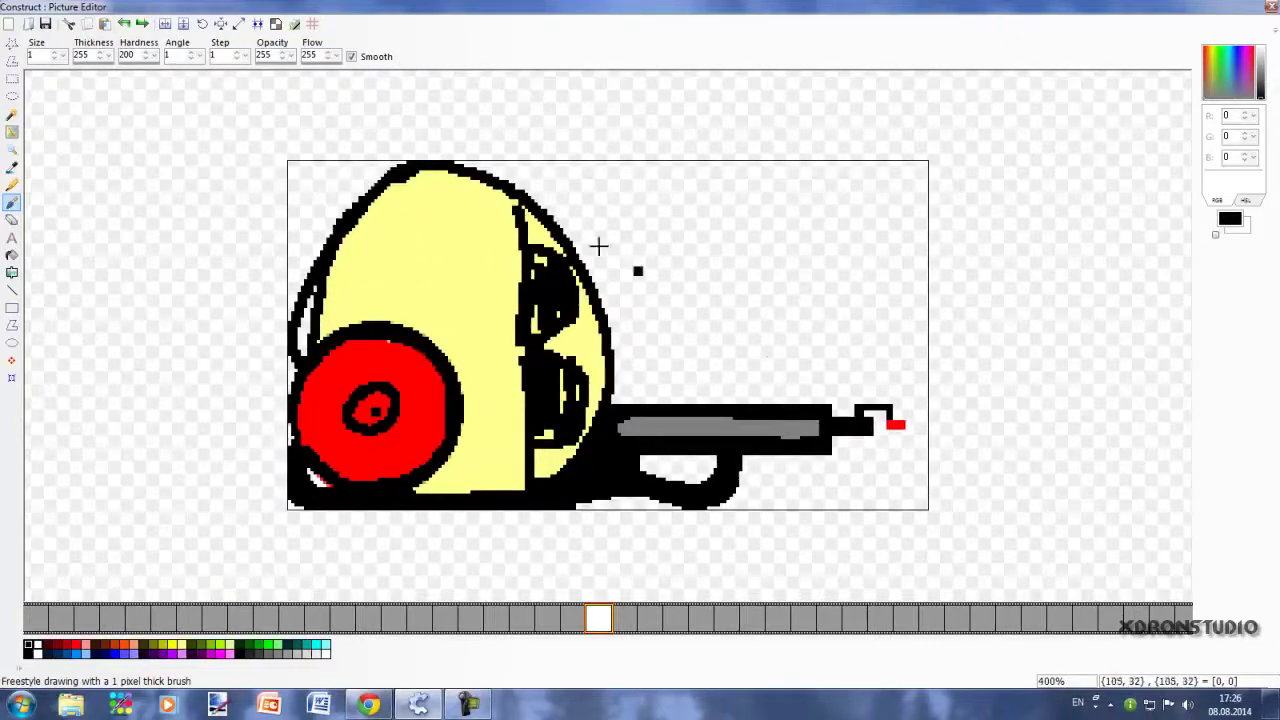
- Set the sprite's hotspot to X 54, Y 56
click(12, 360)
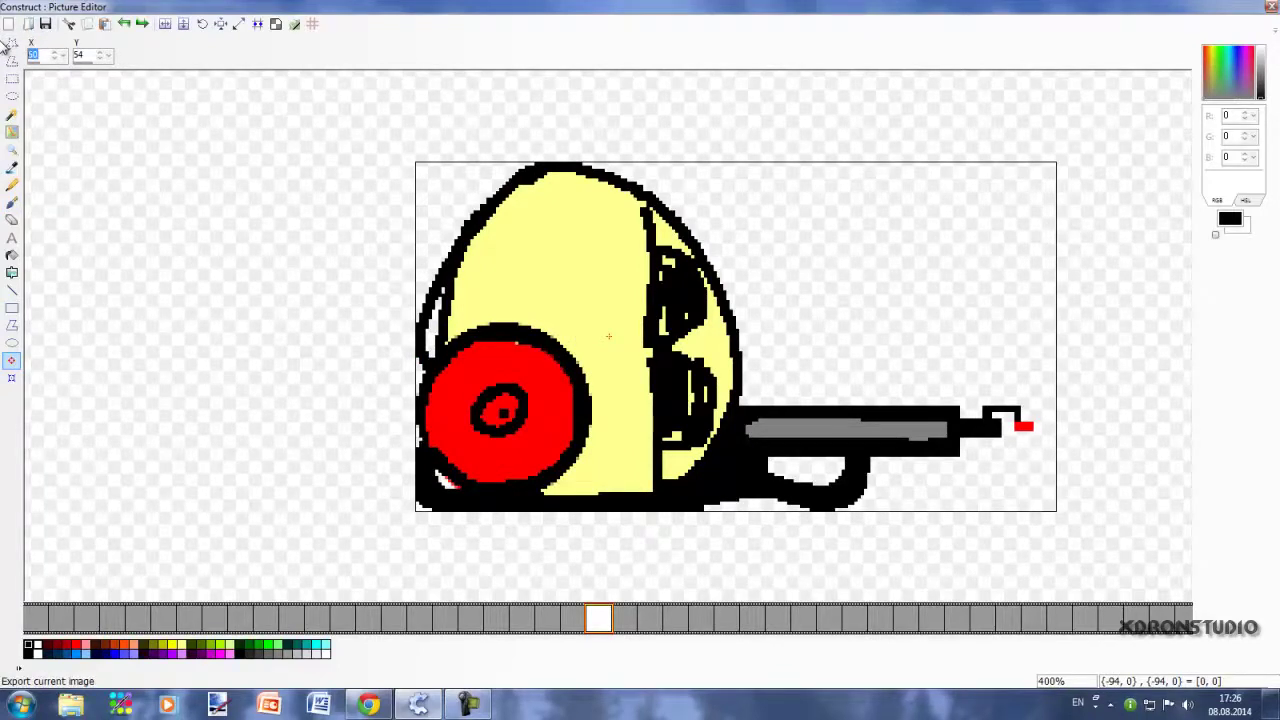
text(54)
text(63)
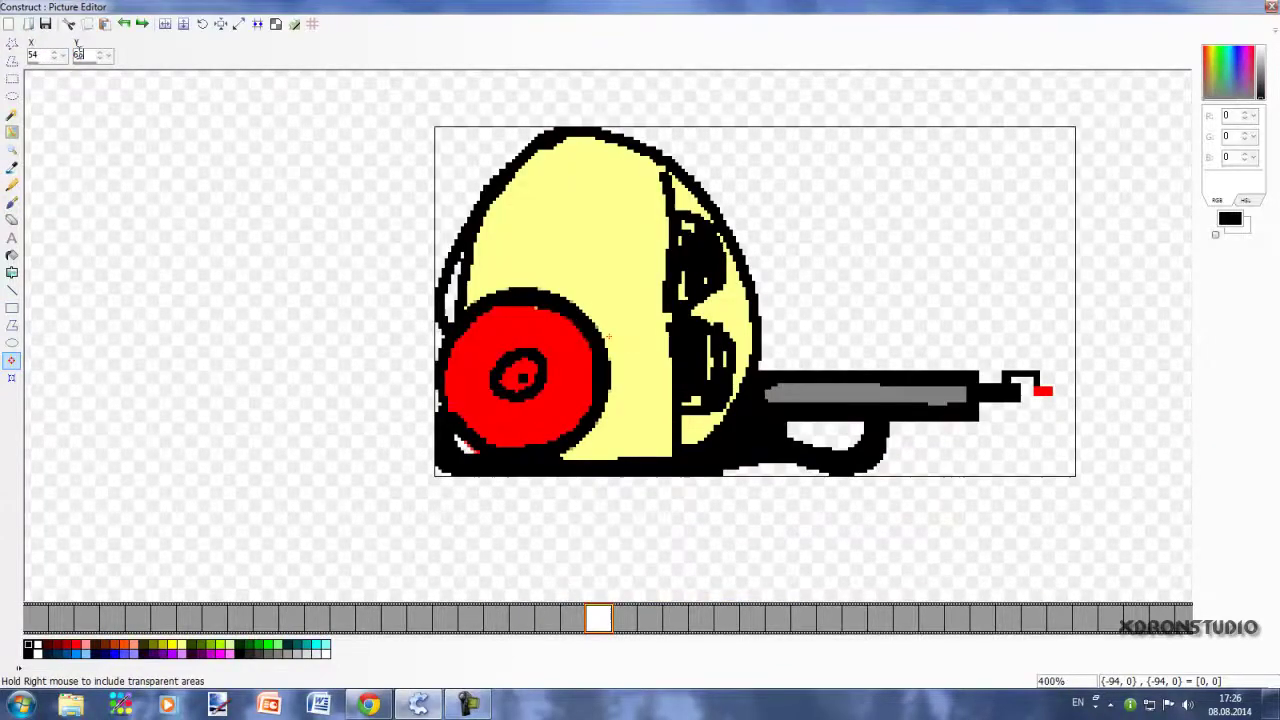
text(45)
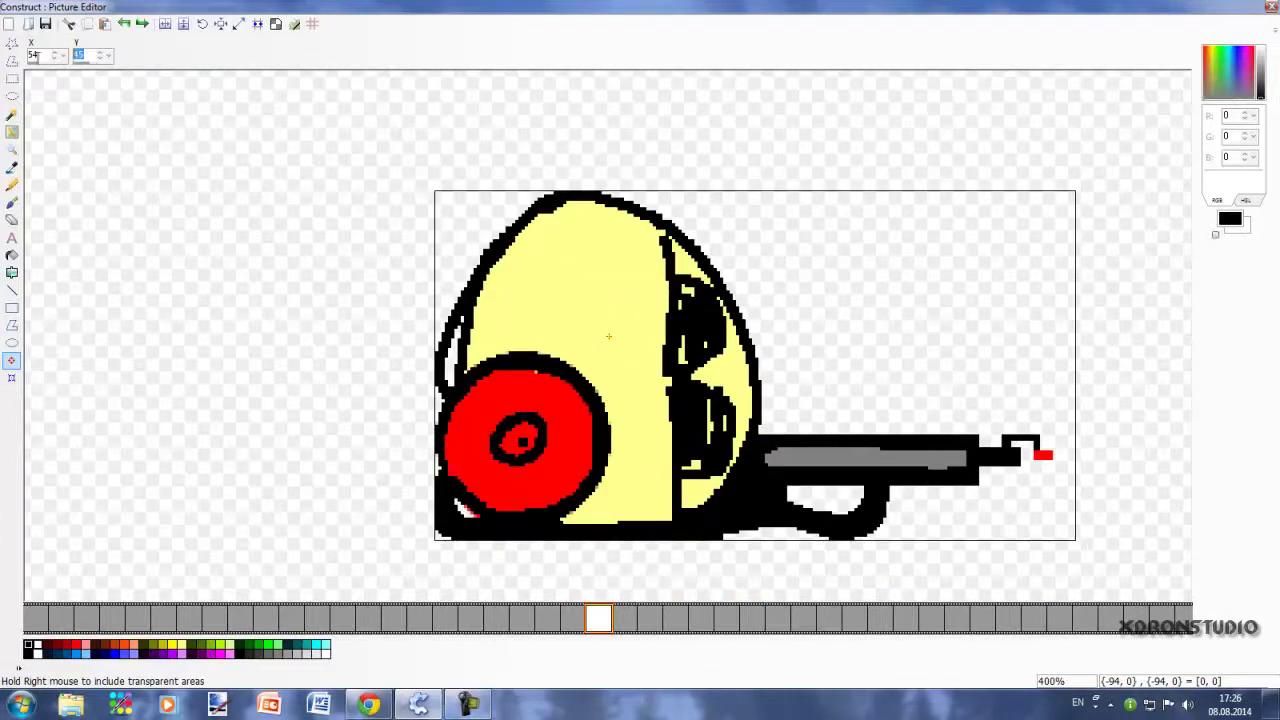
text(56)
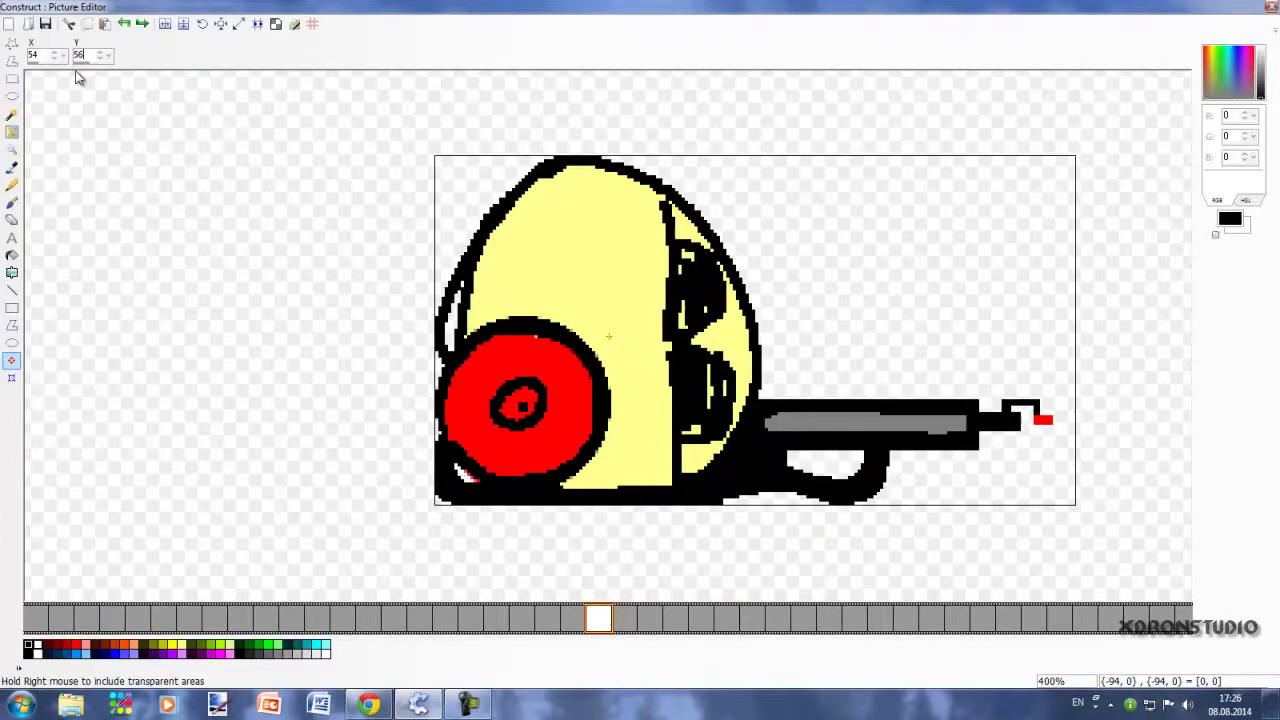
- Place the image point named point at the tip of the flamethrower nozzle, at X 181, Y 82
click(12, 378)
click(1132, 568)
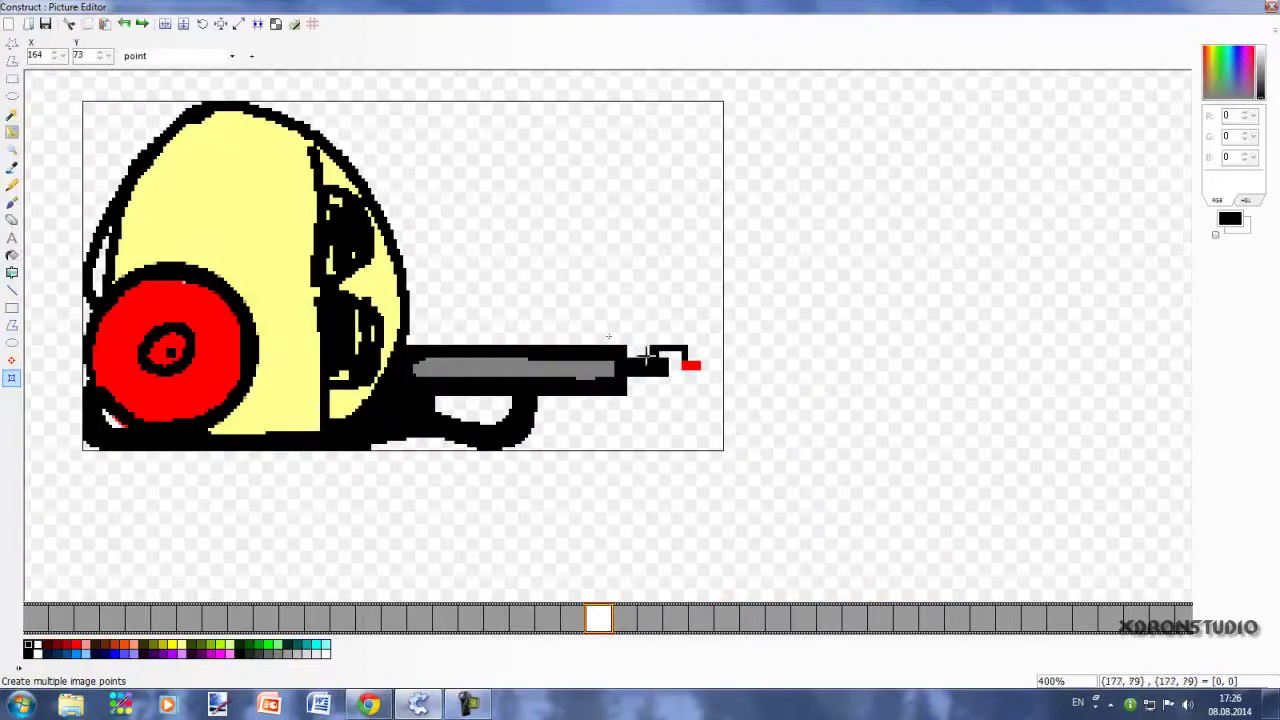
click(662, 363)
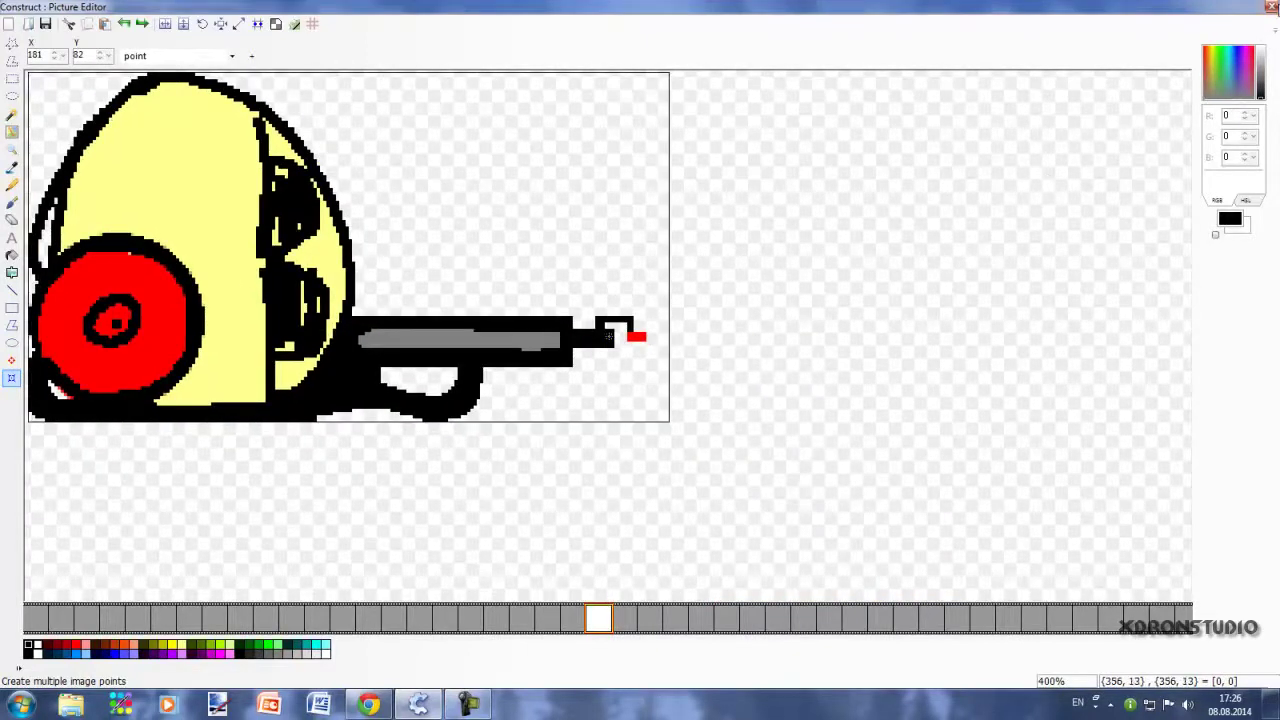
- Trim the empty margin beside the igniter tip and close the picture editor, saving the changes to the image
click(1271, 6)
click(666, 383)
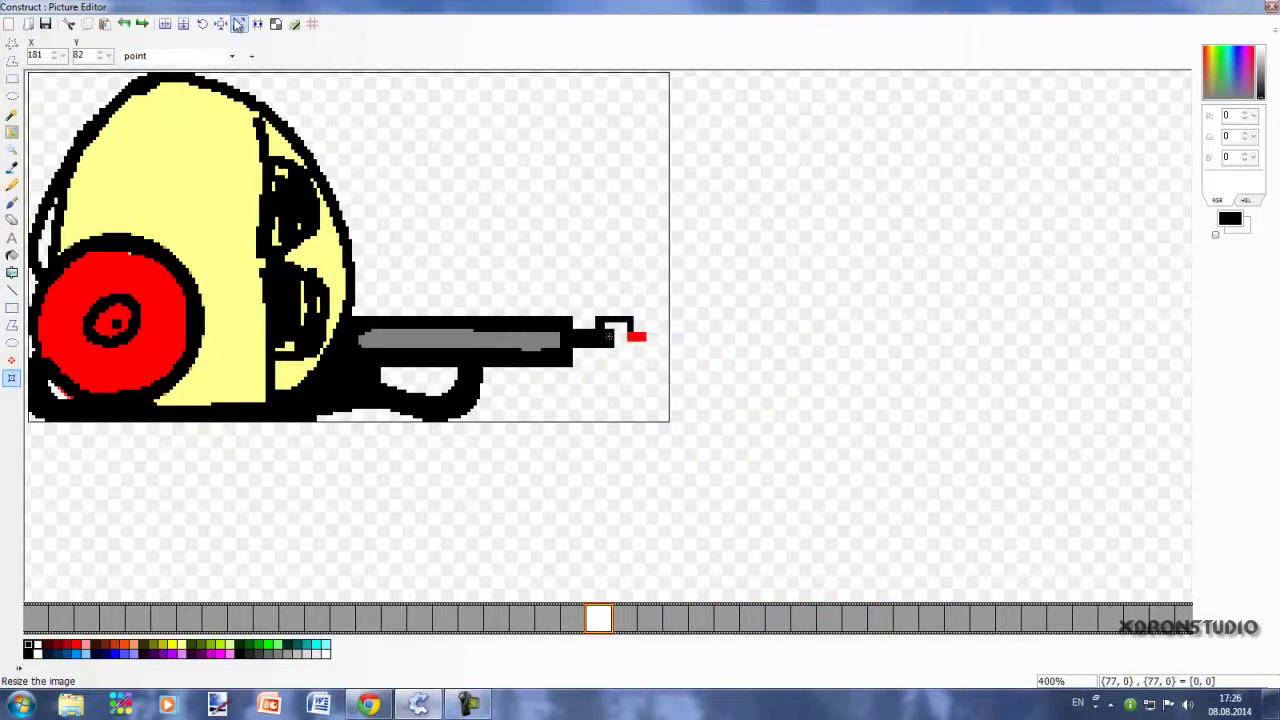
click(1271, 6)
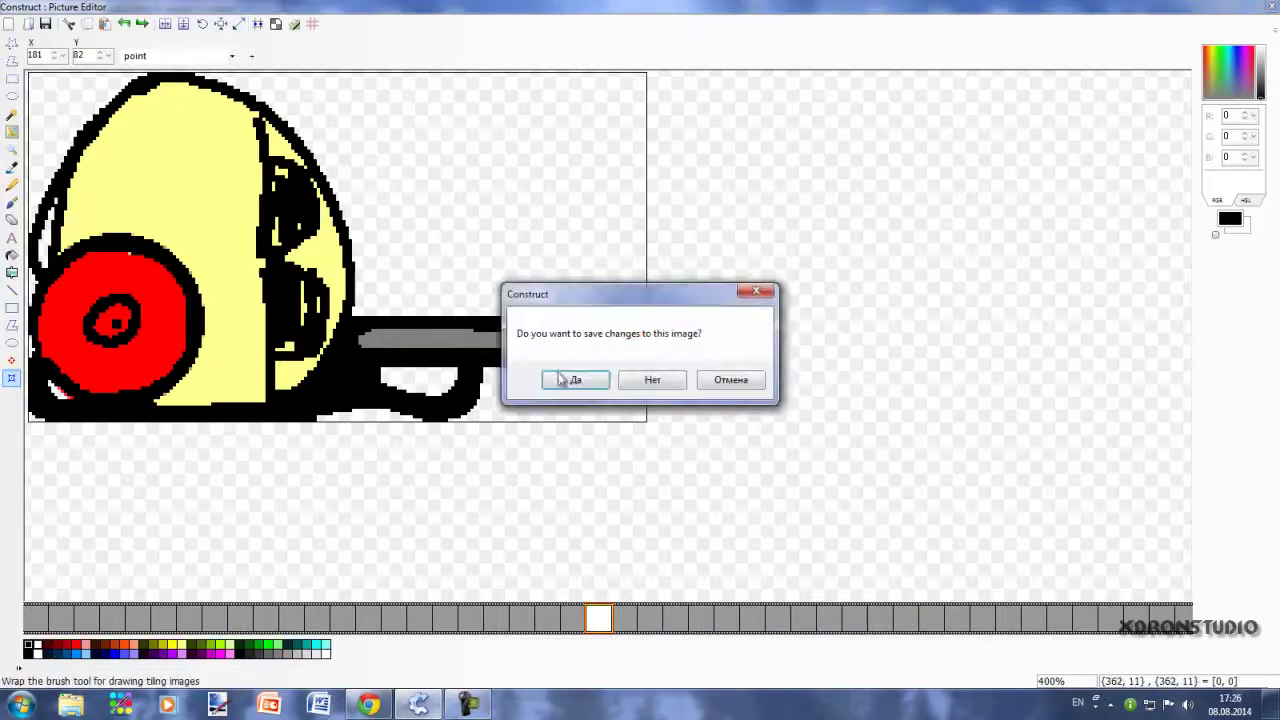
click(564, 378)
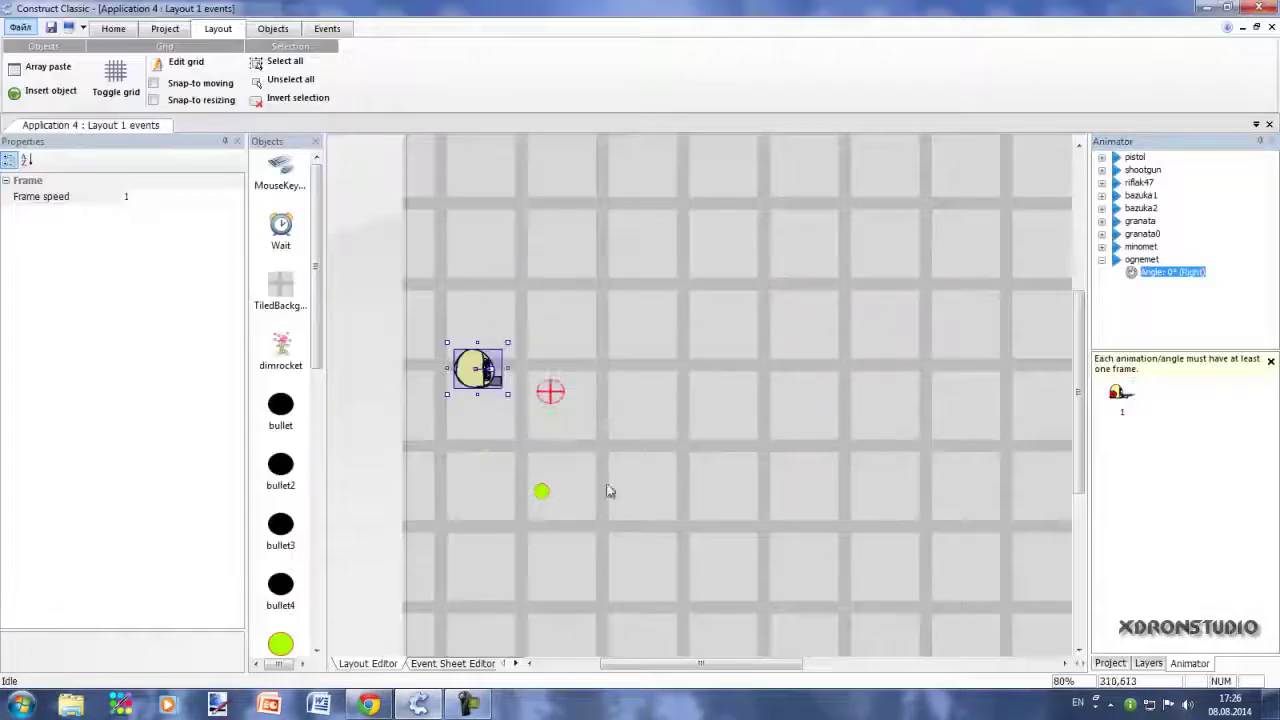
- Open the event sheet and review which number keys set the gun variable in the waepon group
click(622, 356)
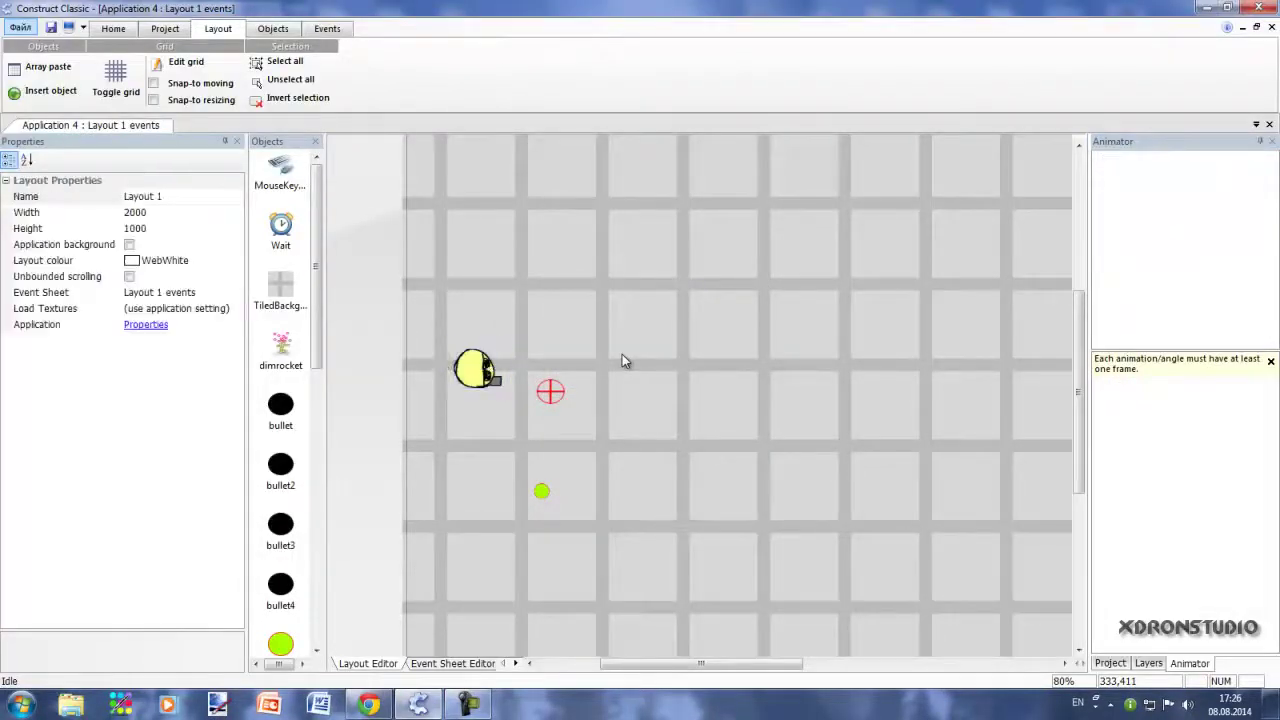
click(455, 663)
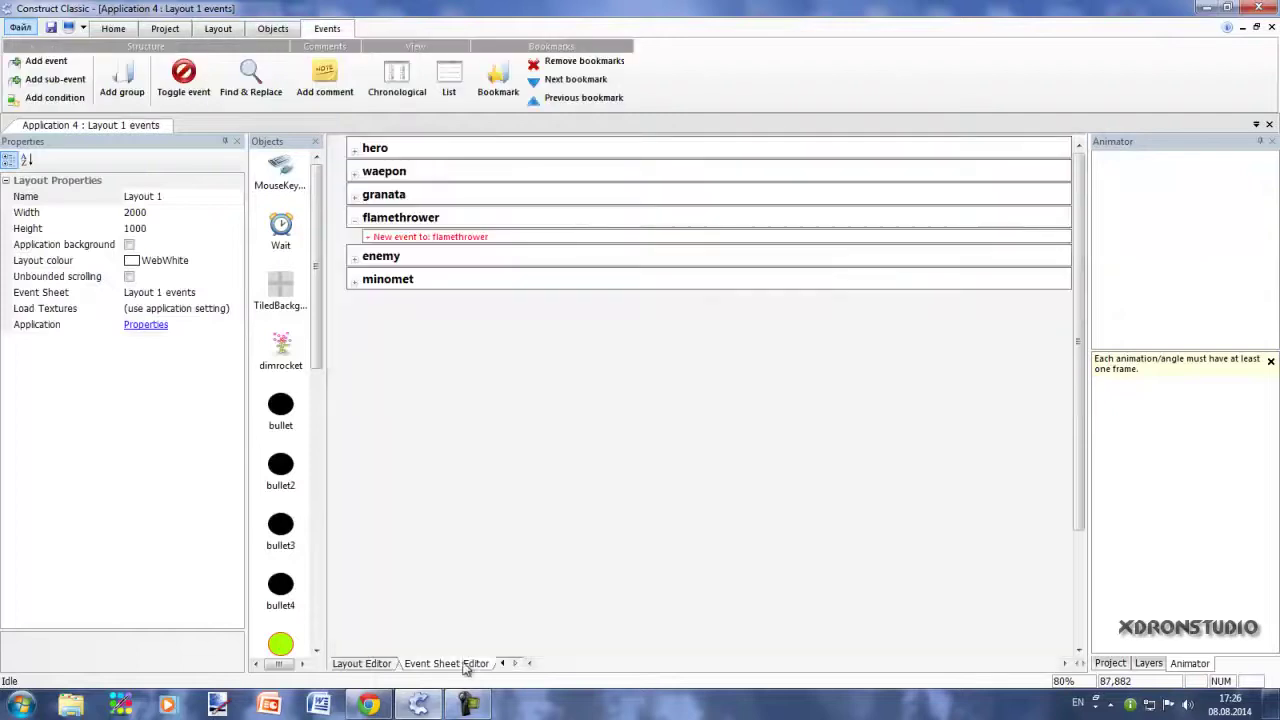
click(354, 175)
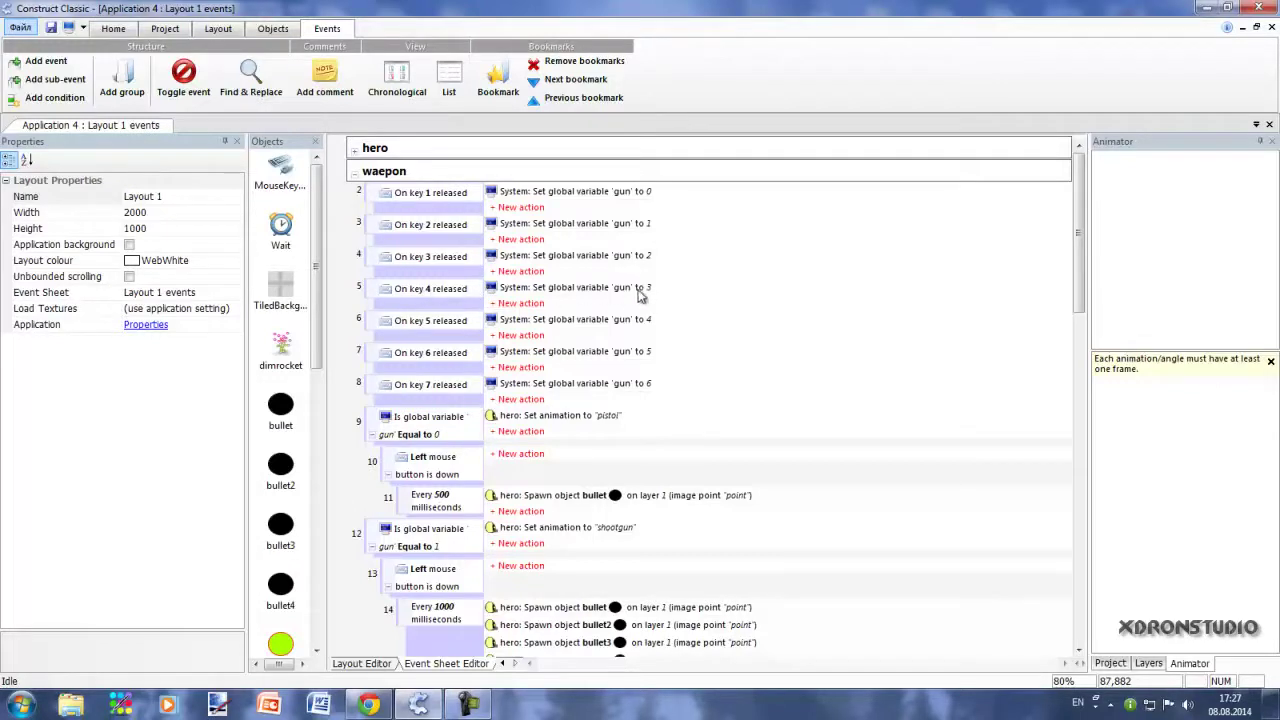
click(355, 174)
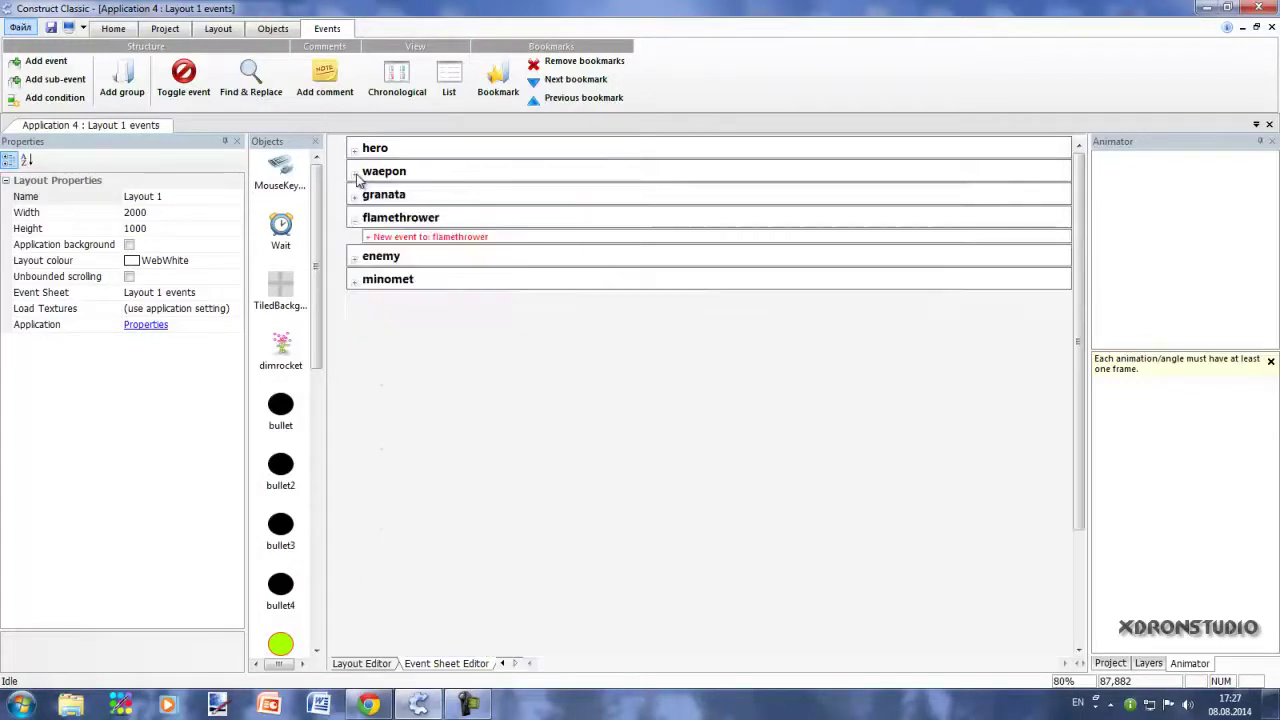
- Add an event to the flamethrower group that checks whether the global variable gun is equal to 5
click(410, 238)
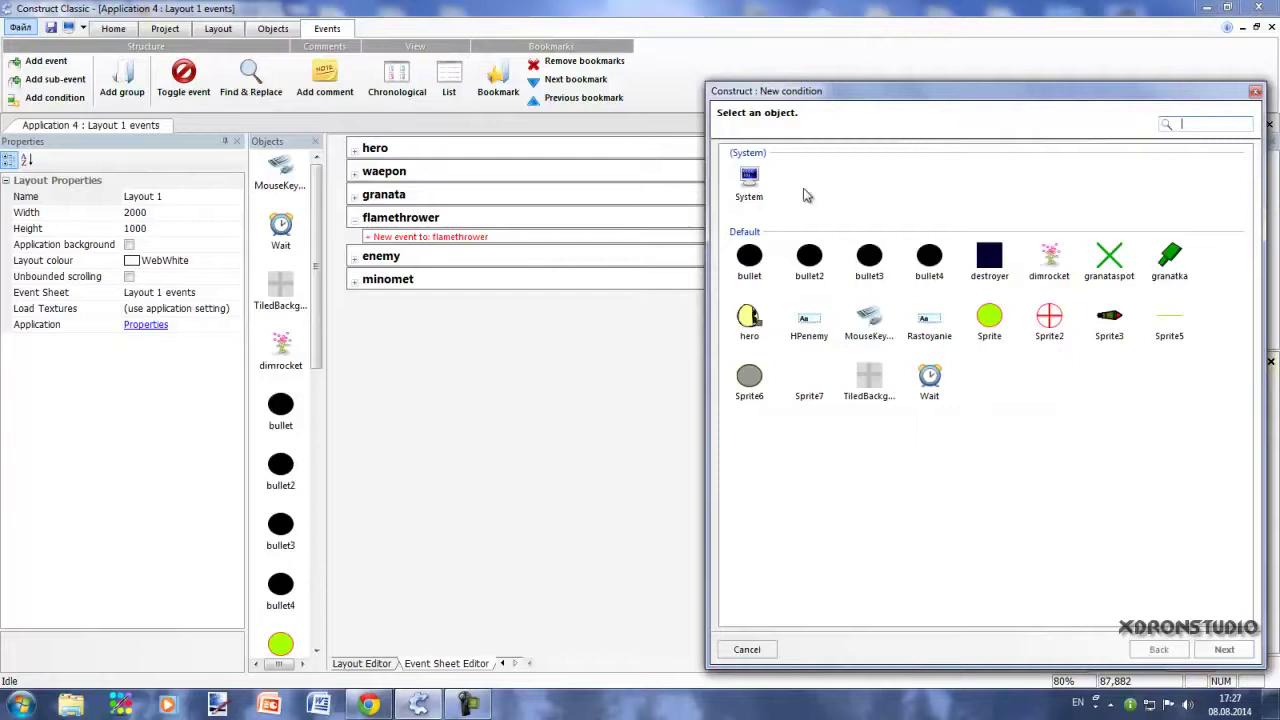
drag(852, 100, 696, 85)
double_click(594, 168)
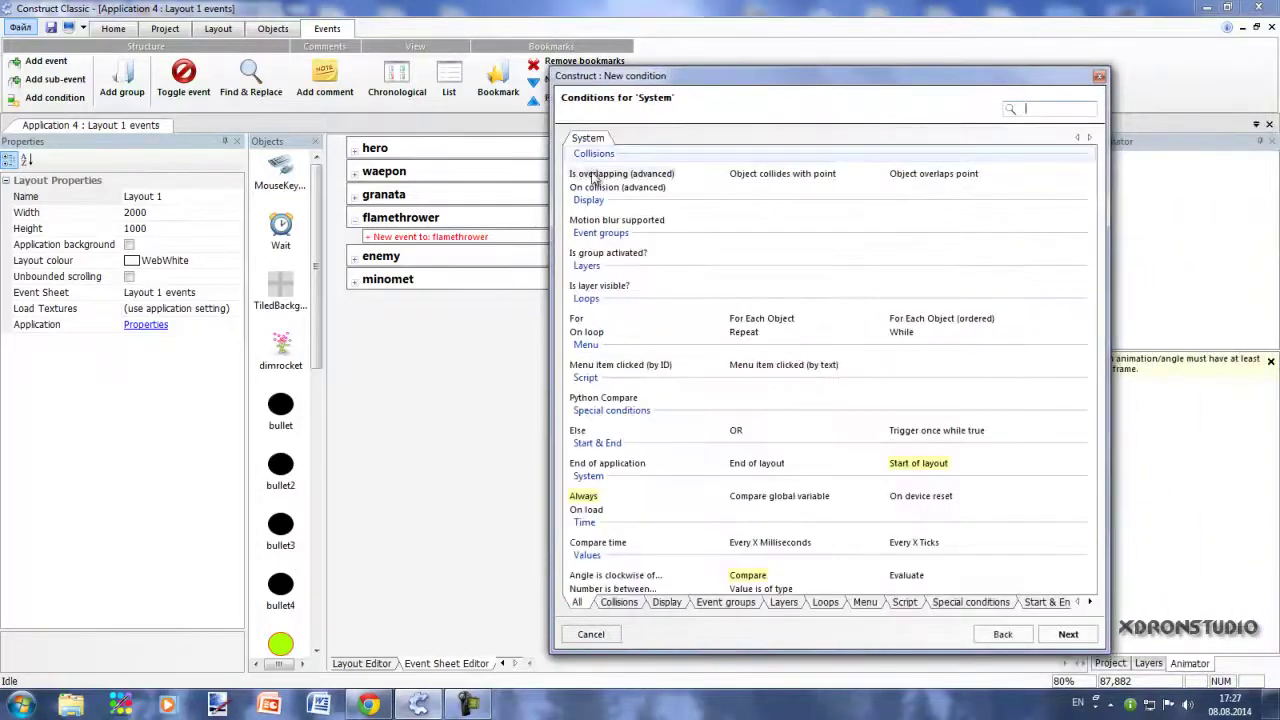
double_click(770, 496)
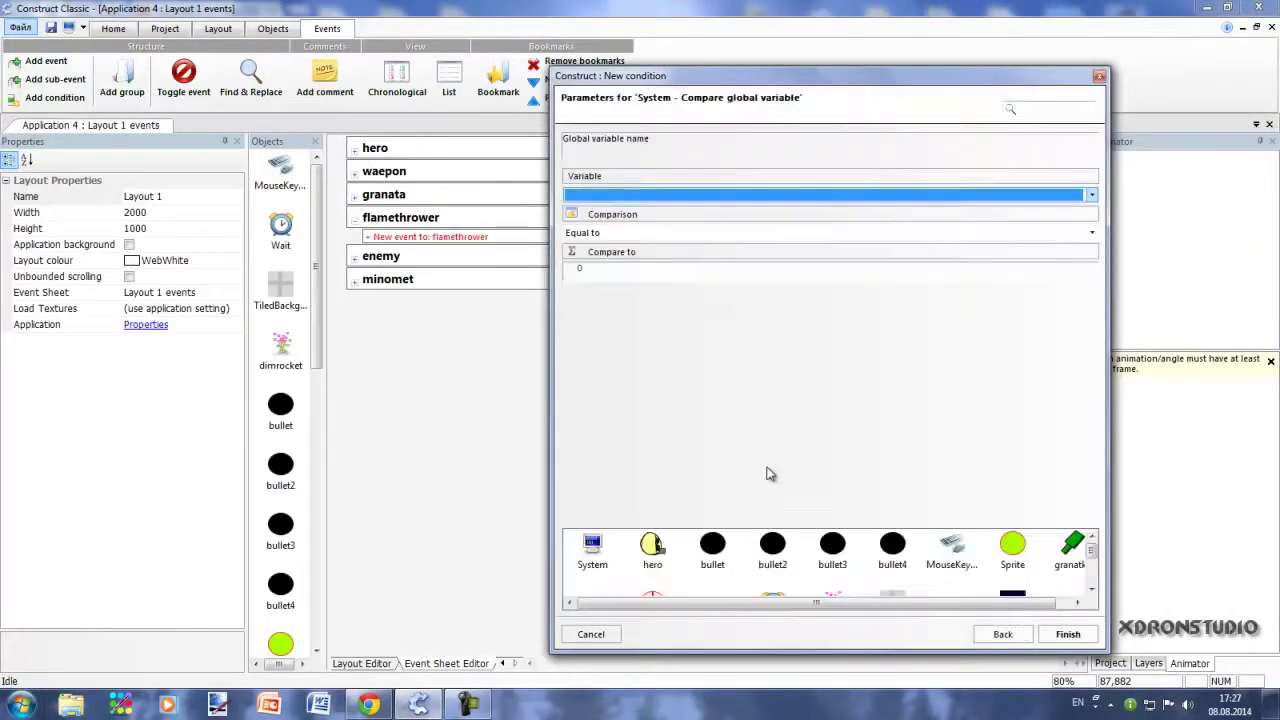
click(641, 196)
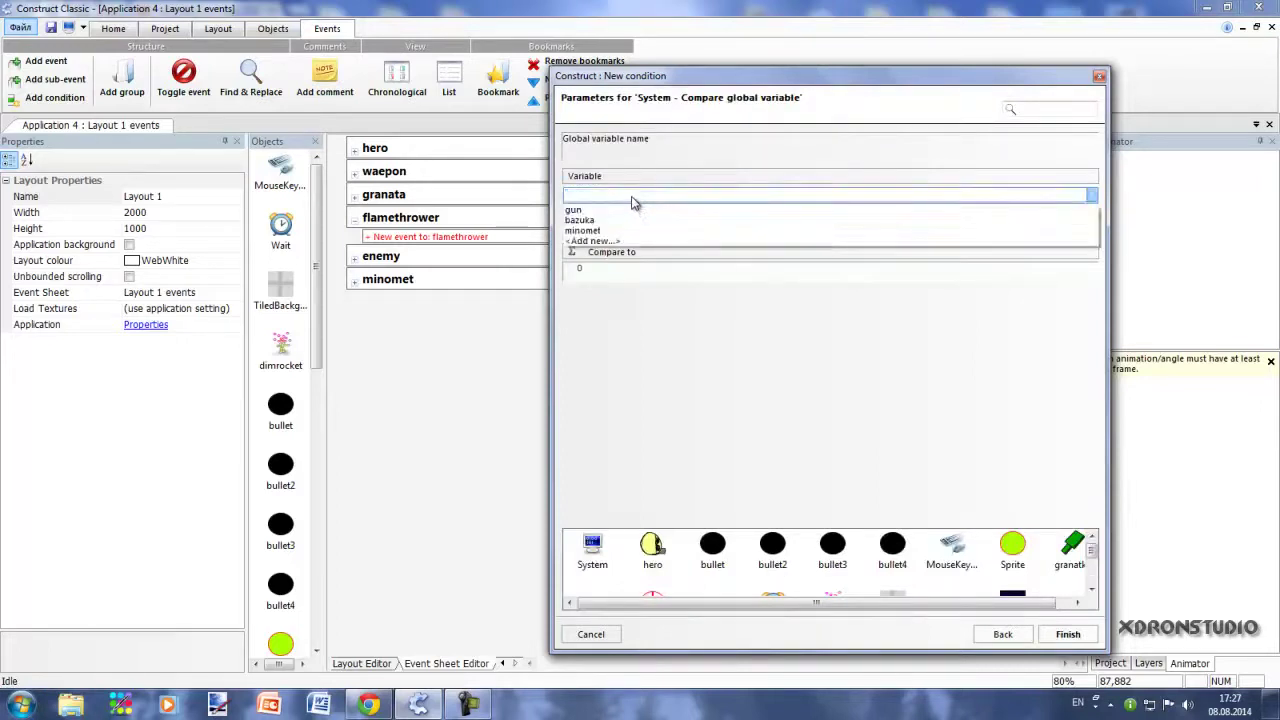
click(631, 200)
click(631, 198)
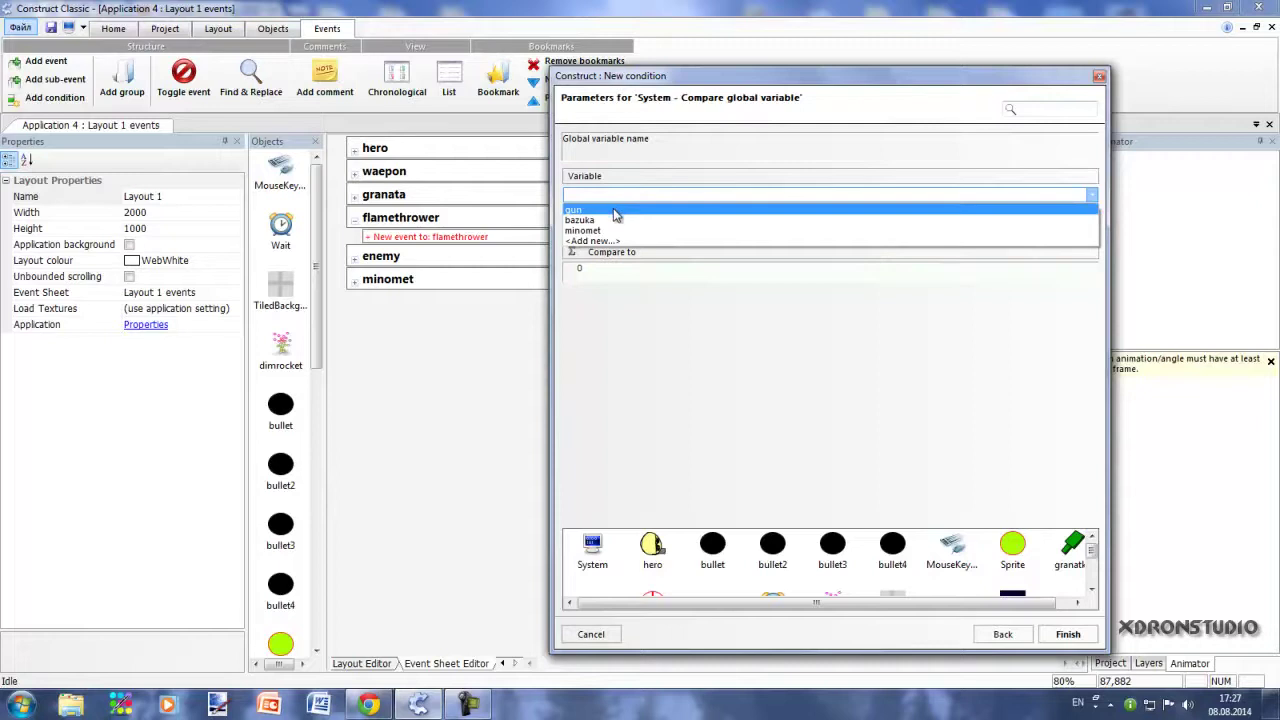
click(615, 211)
click(570, 269)
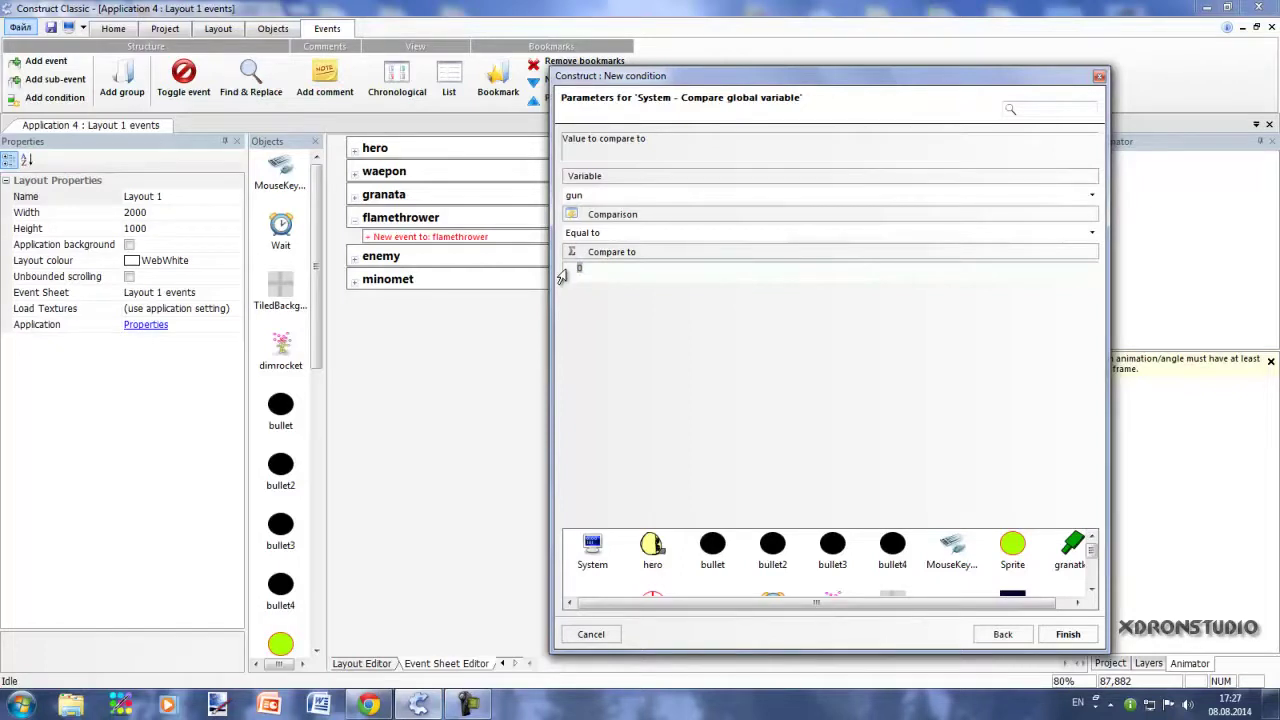
text(5)
click(1068, 634)
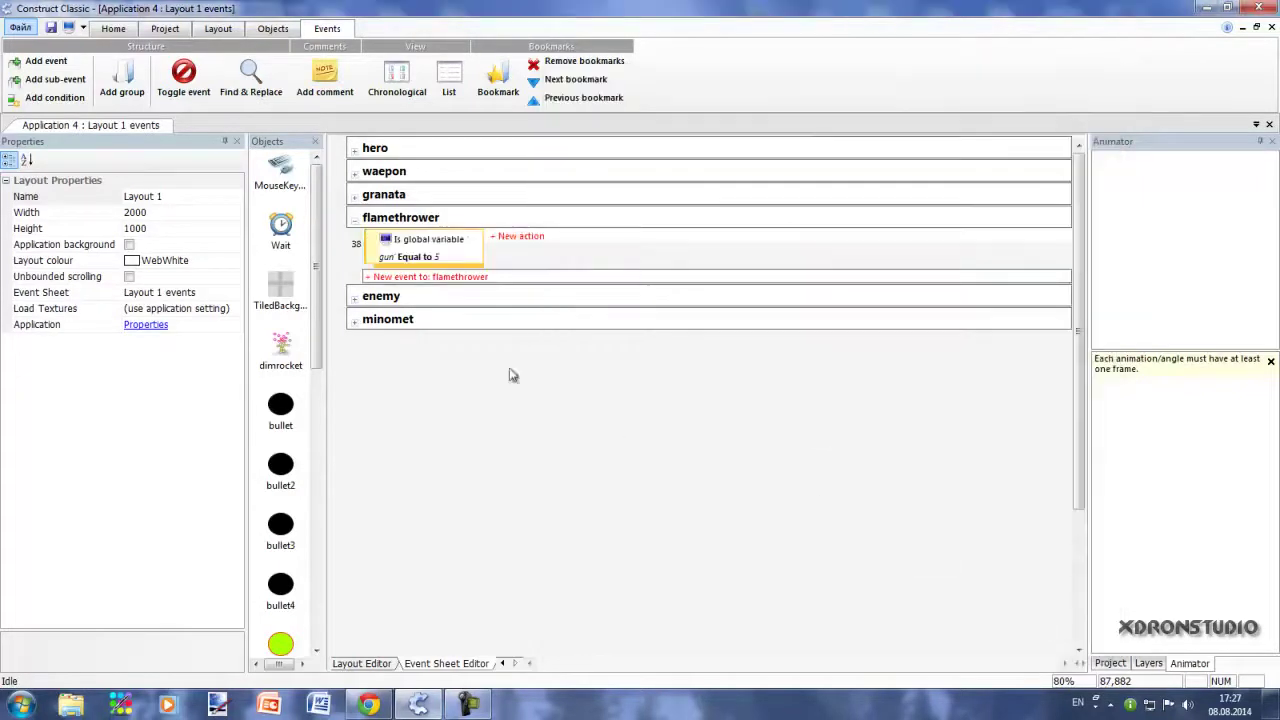
click(354, 175)
click(354, 175)
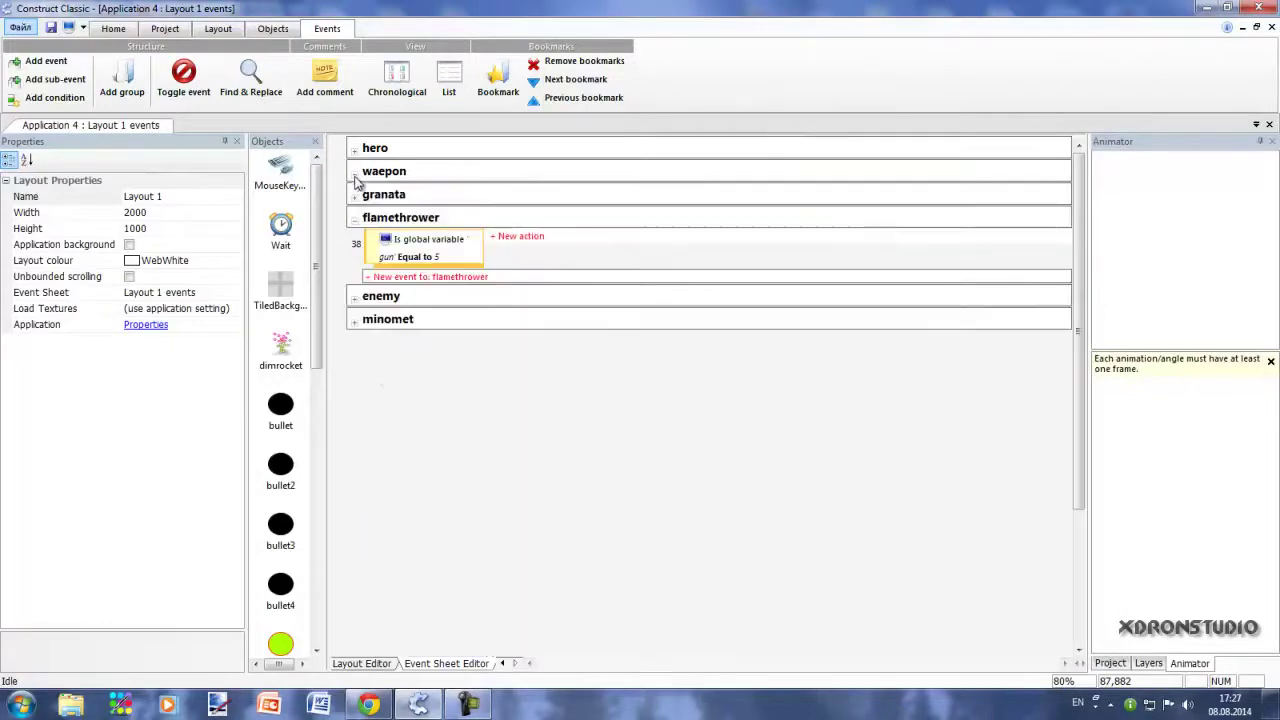
click(450, 280)
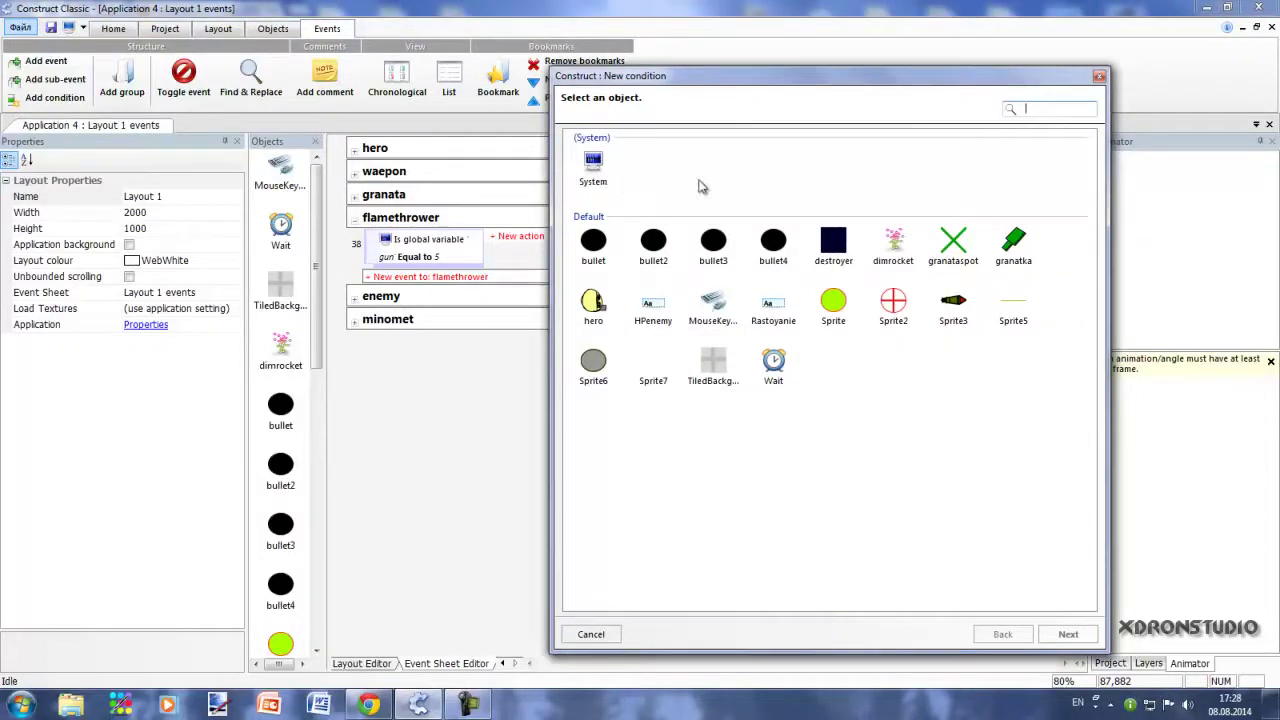
double_click(593, 165)
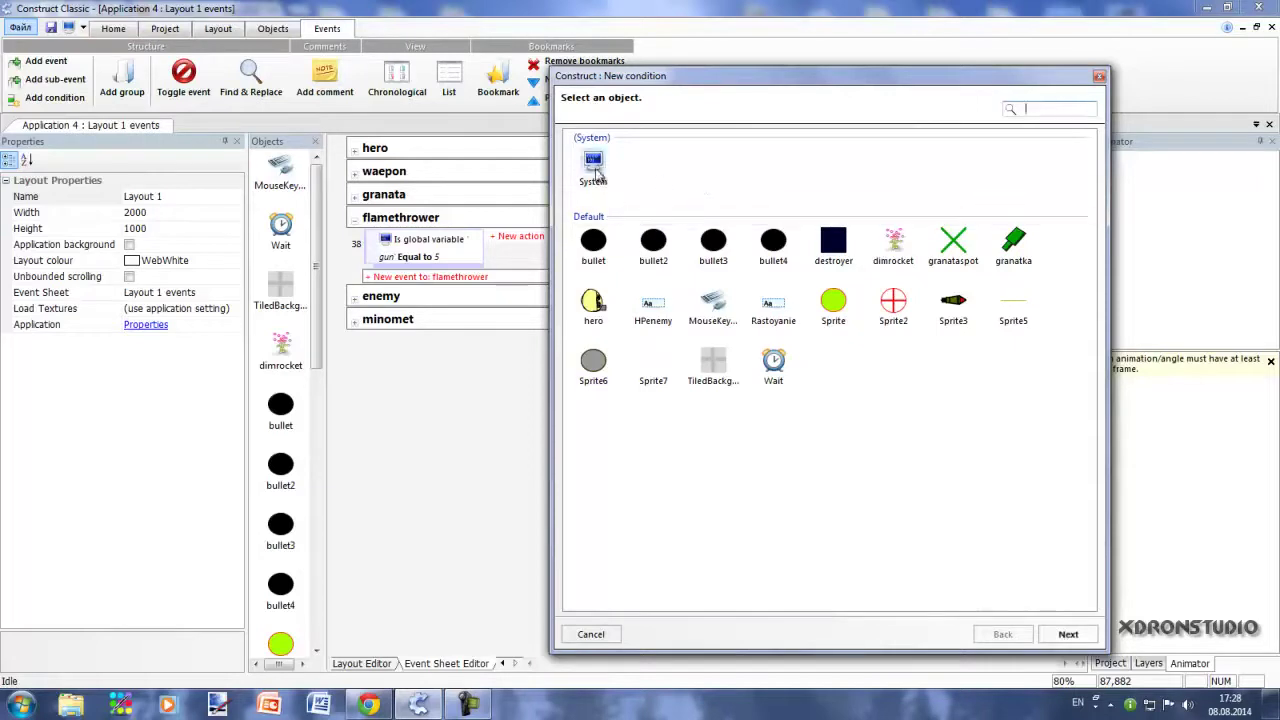
click(1098, 77)
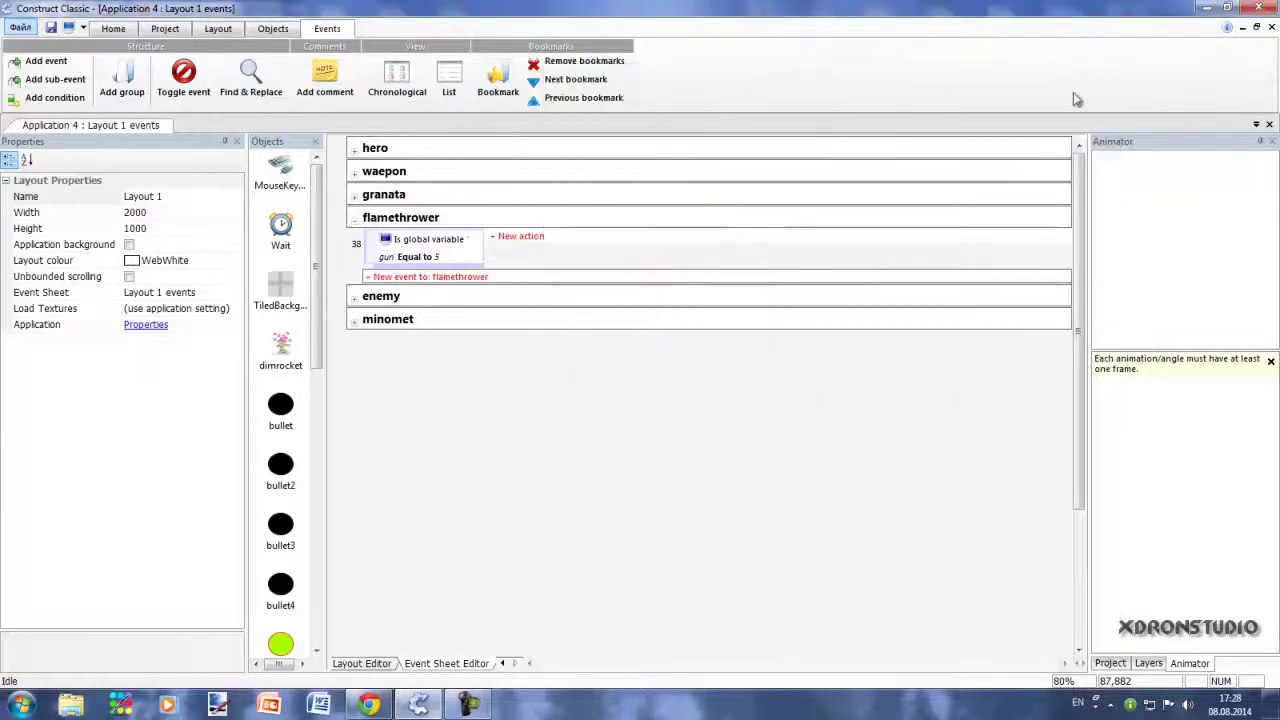
- Add a left mouse button is down event and nest it as a sub-event of the gun equal to 5 event
click(406, 277)
double_click(724, 316)
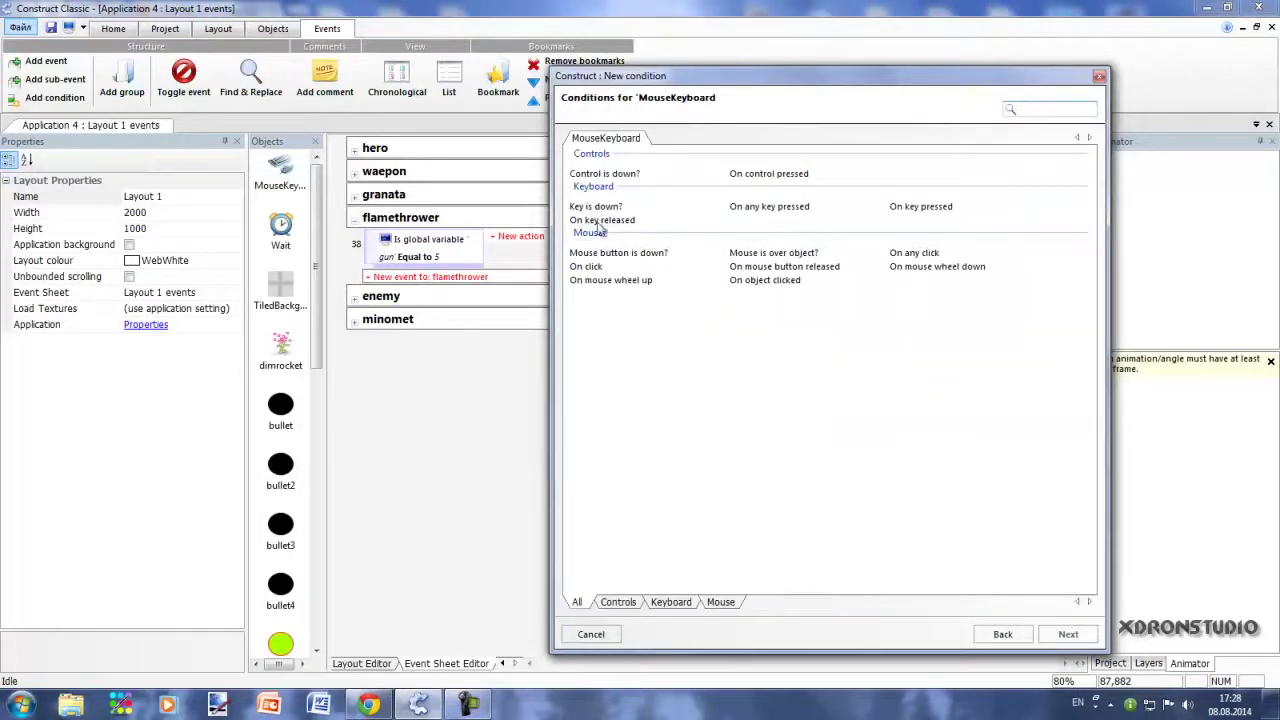
double_click(608, 254)
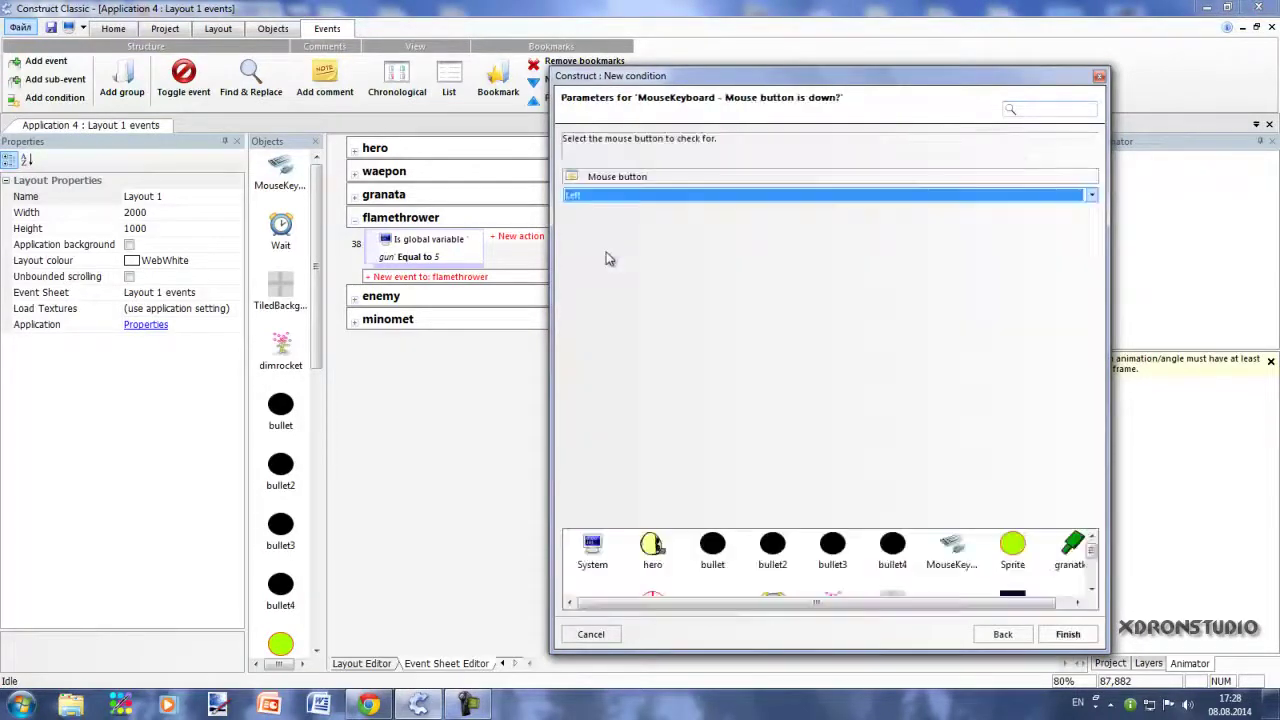
click(1062, 634)
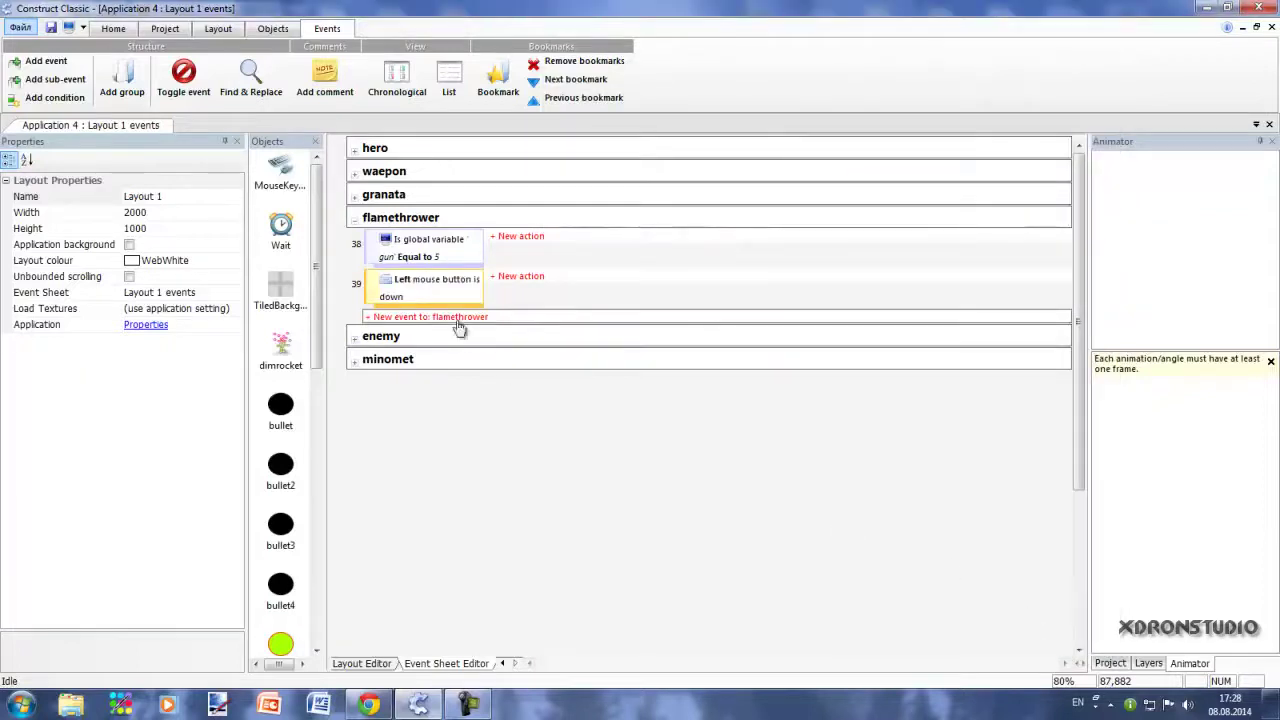
drag(455, 292, 455, 272)
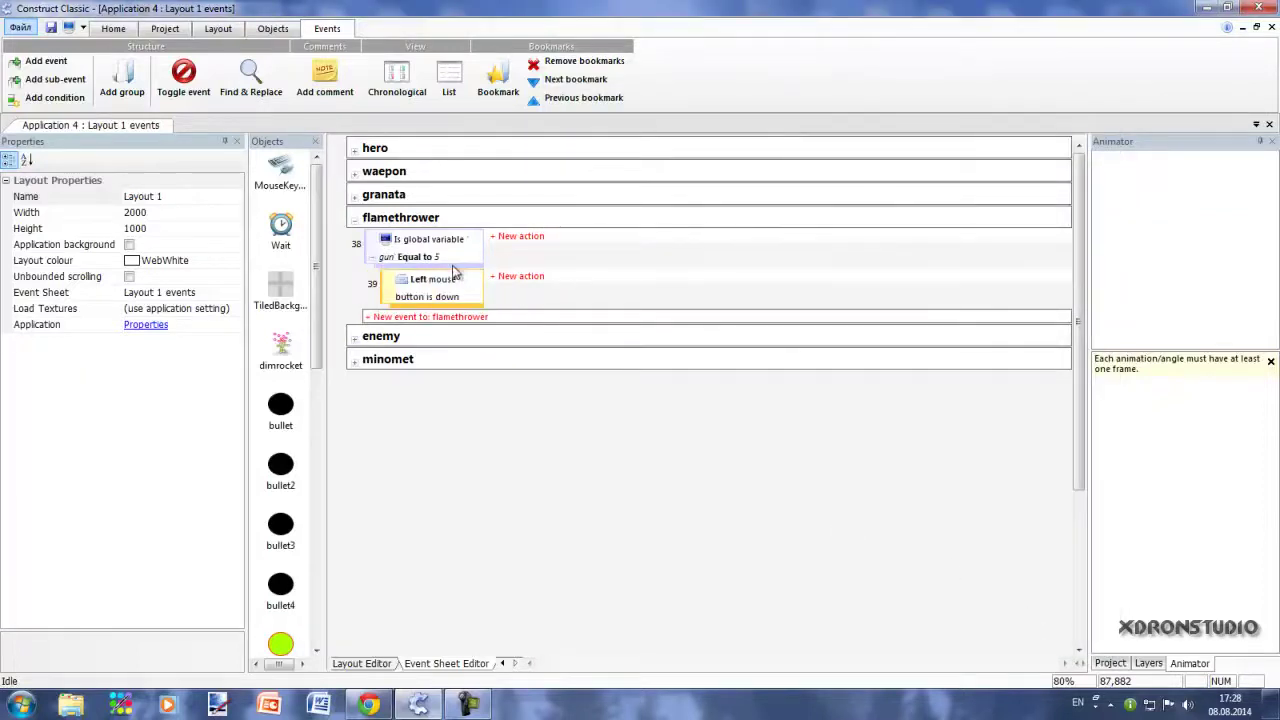
- Add a System event for every 10 milliseconds and nest it under the left mouse button event
click(436, 317)
double_click(596, 173)
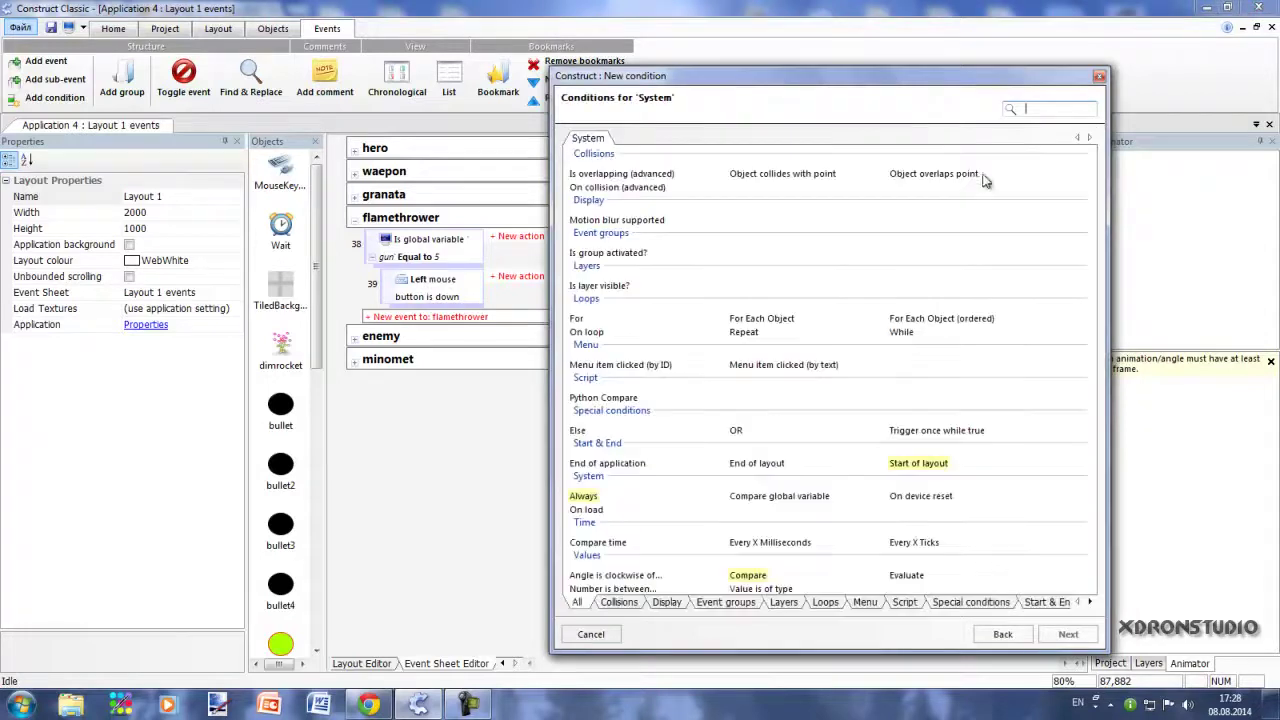
click(1035, 111)
text(ev)
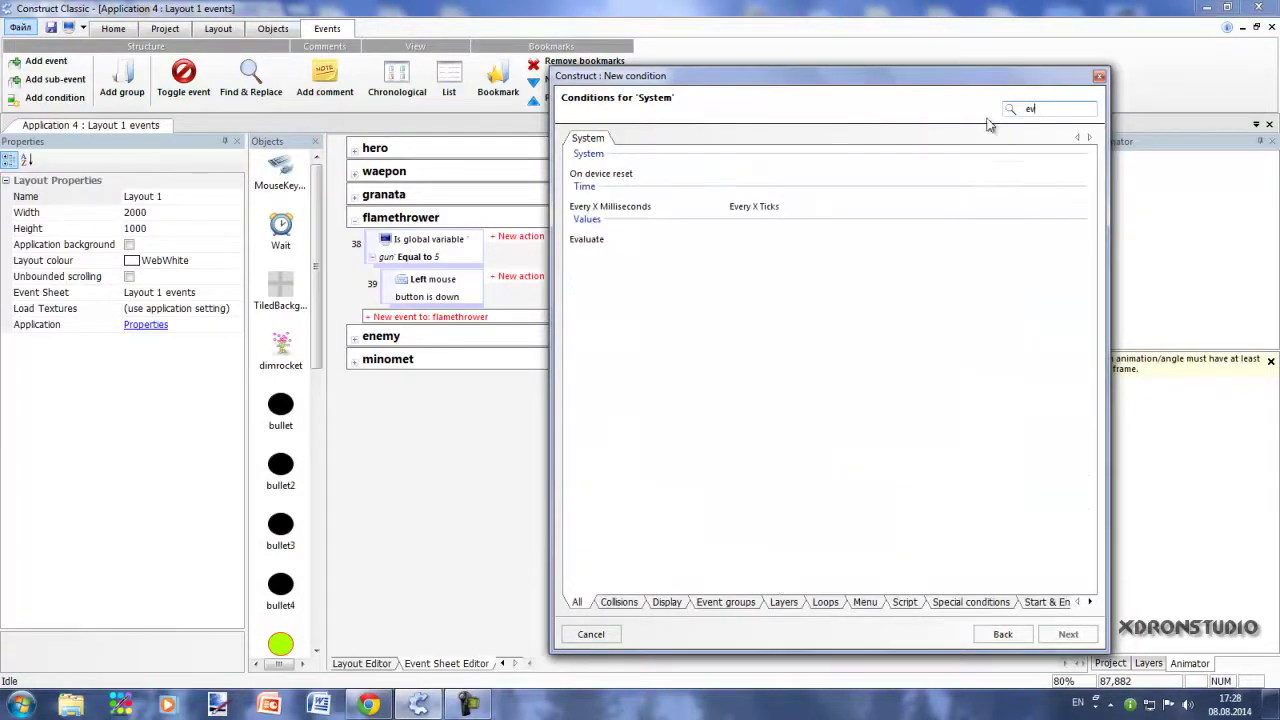
double_click(617, 210)
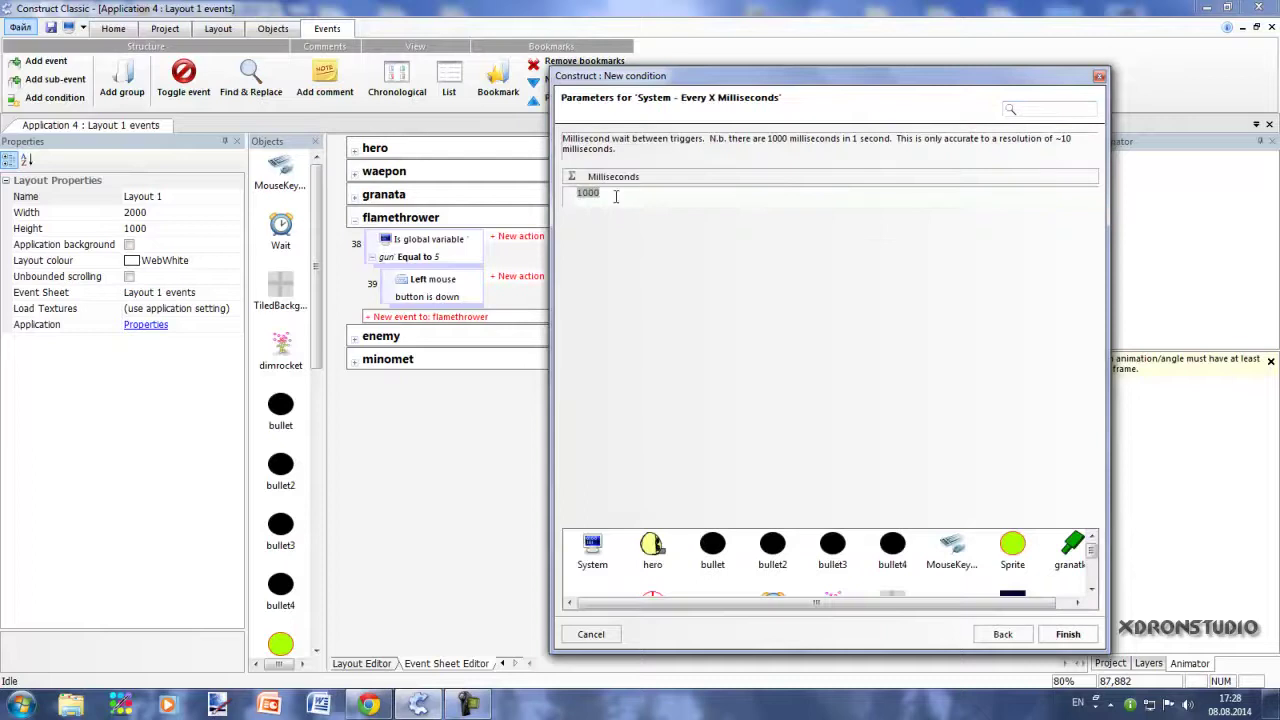
text(0)
click(1068, 634)
drag(460, 326, 457, 308)
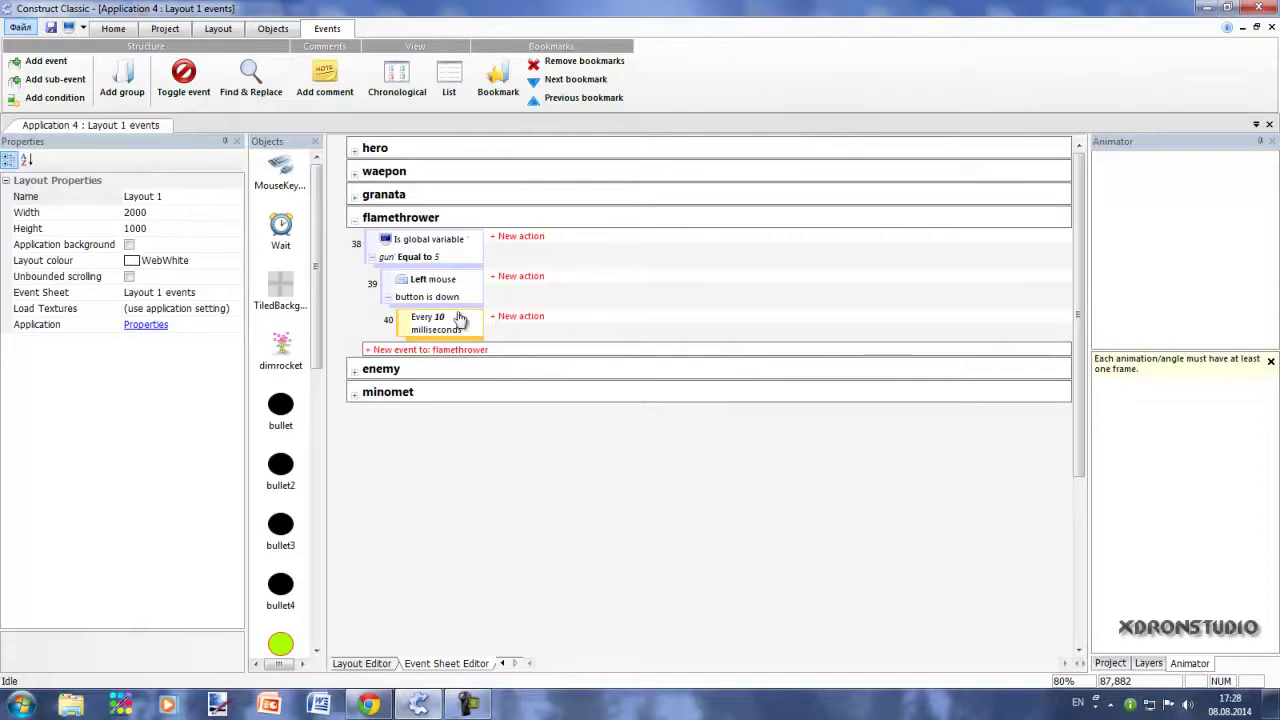
click(520, 316)
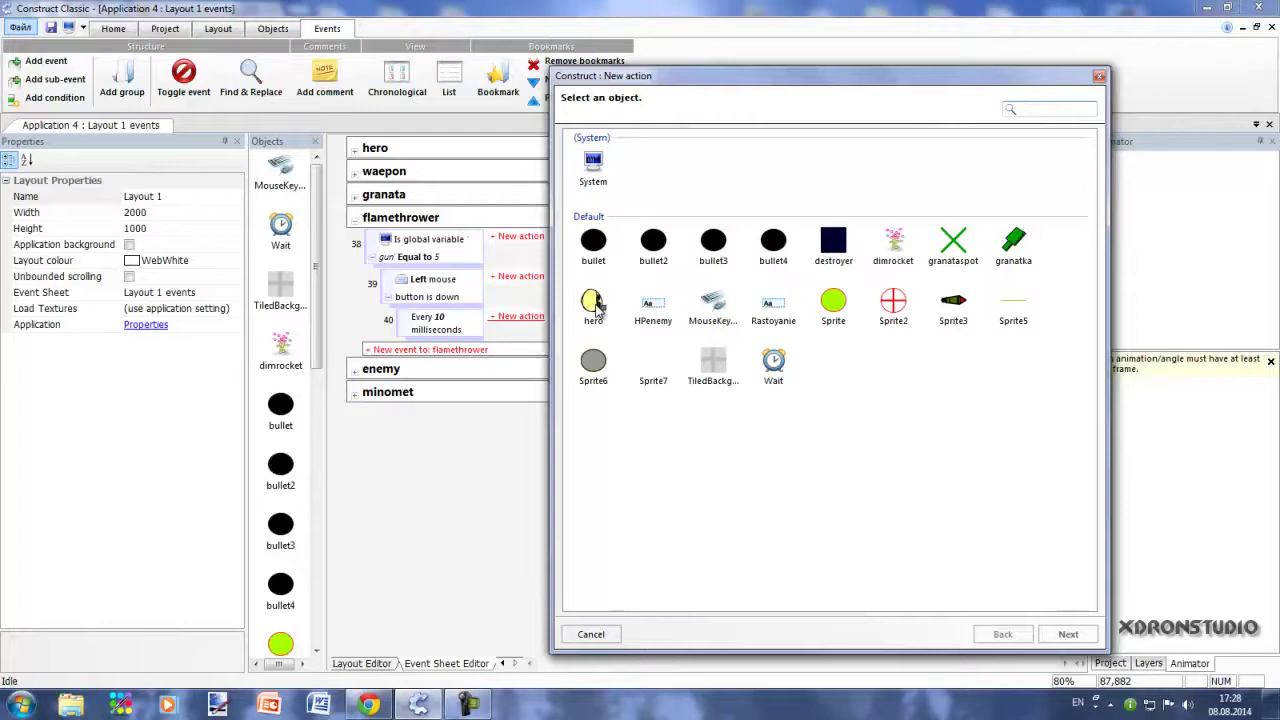
double_click(594, 305)
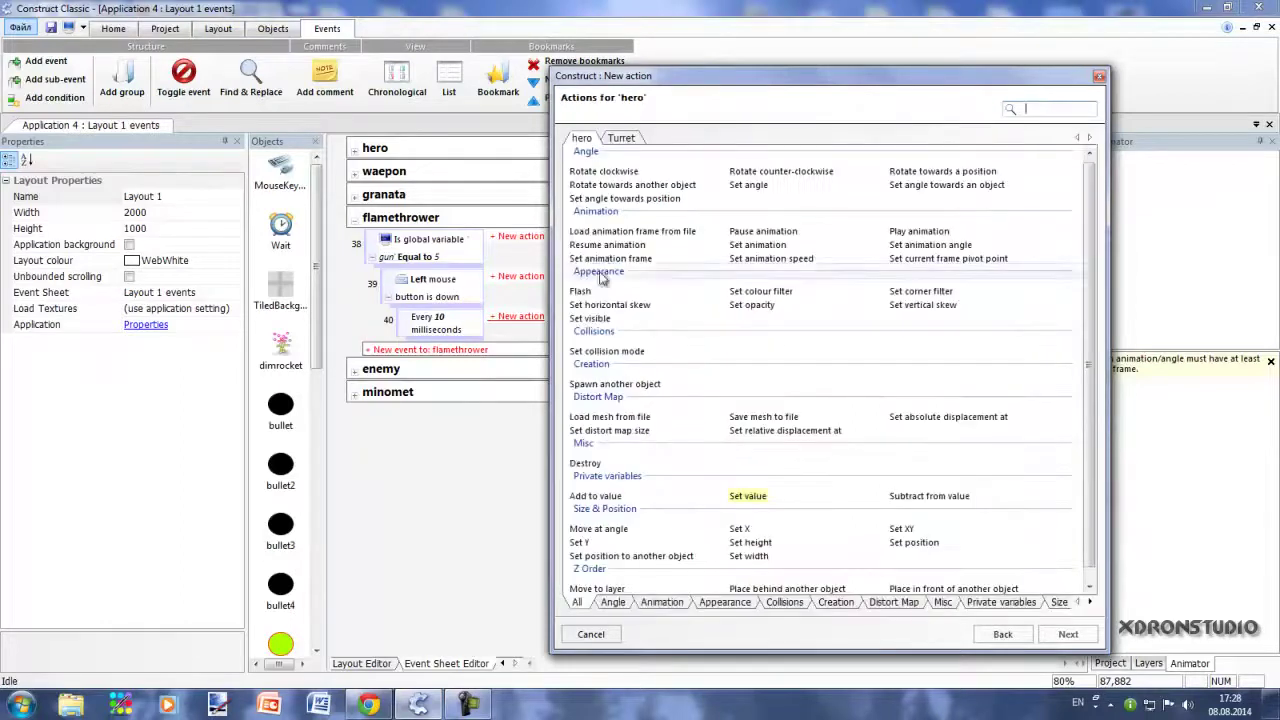
double_click(612, 384)
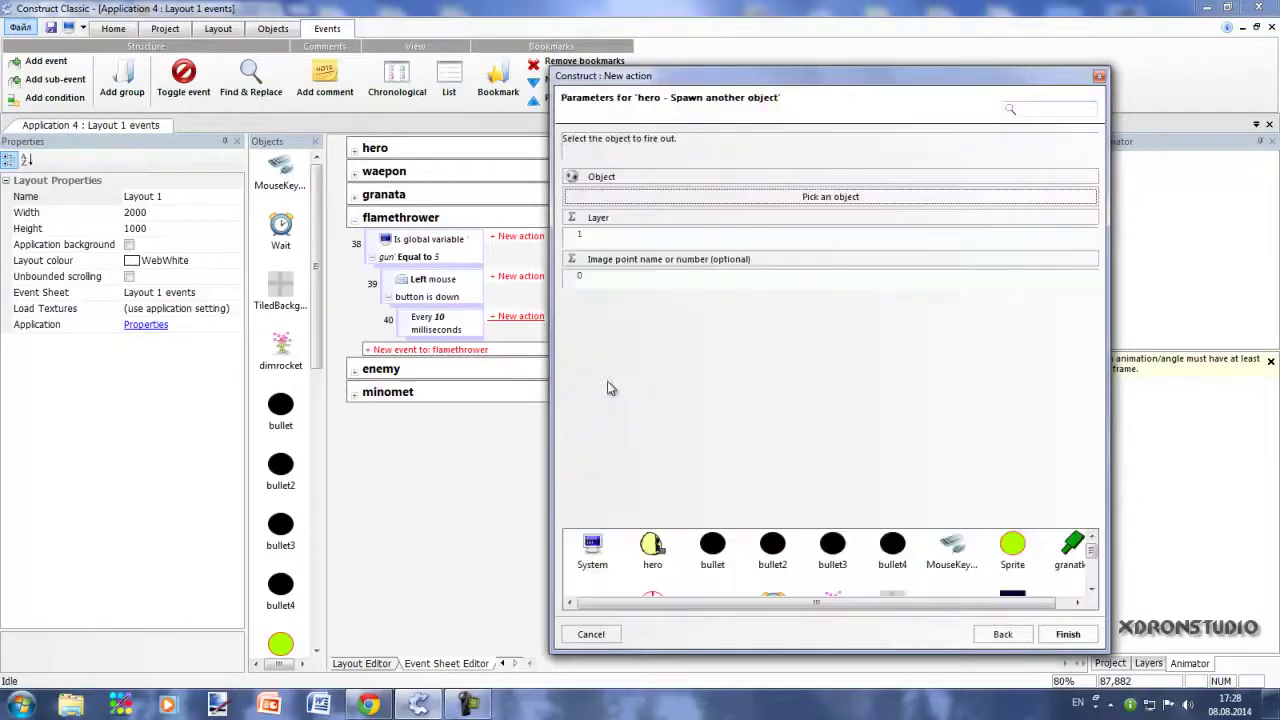
click(624, 207)
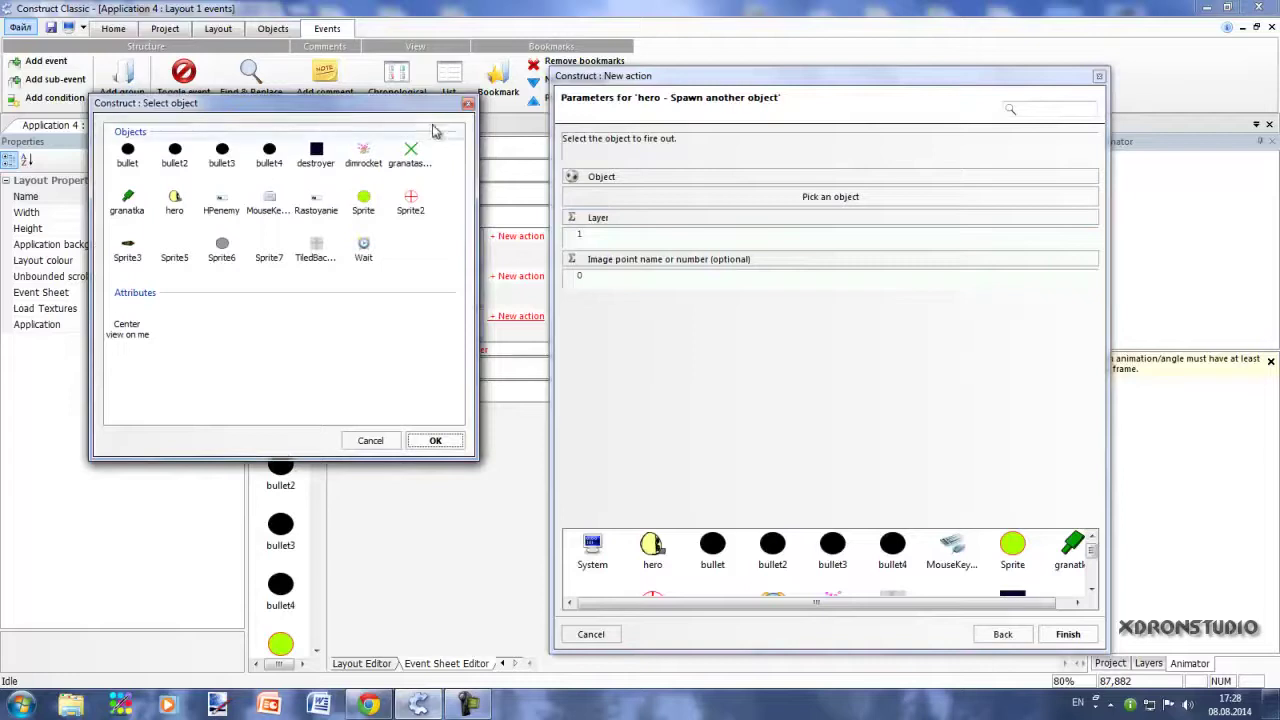
click(468, 104)
click(1097, 79)
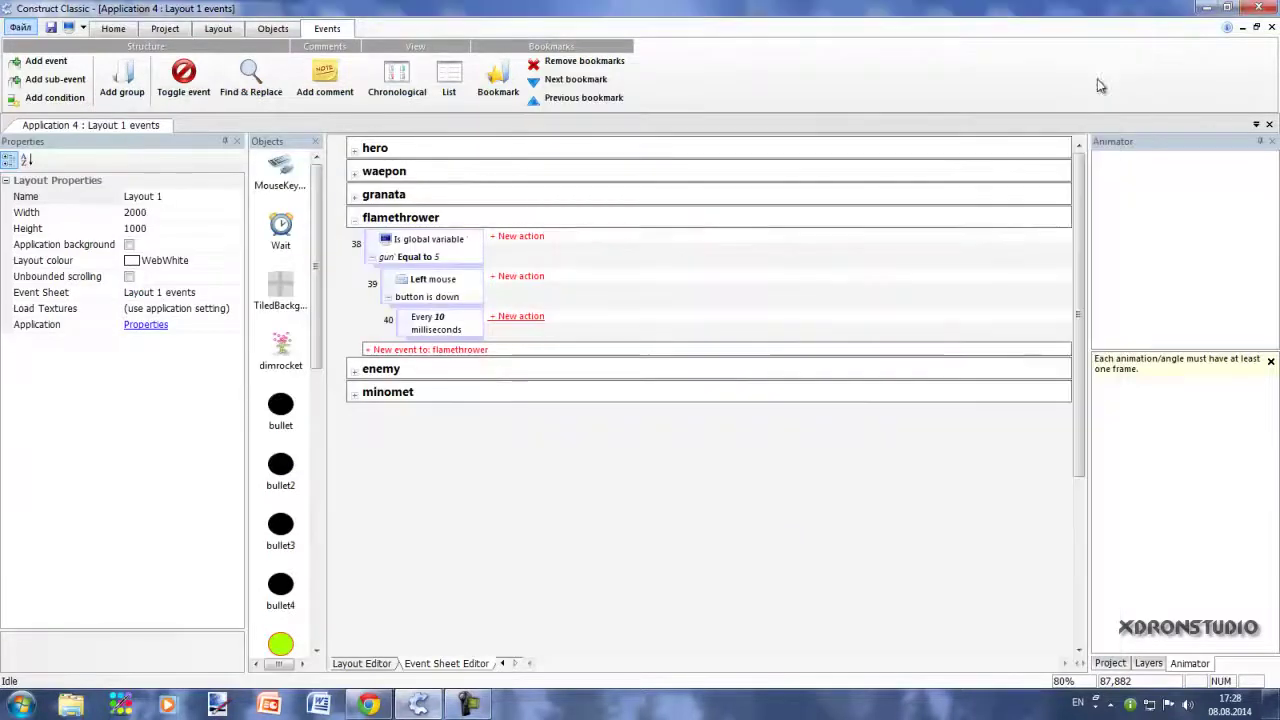
- Place a blank sprite on the layout and delete it
click(362, 664)
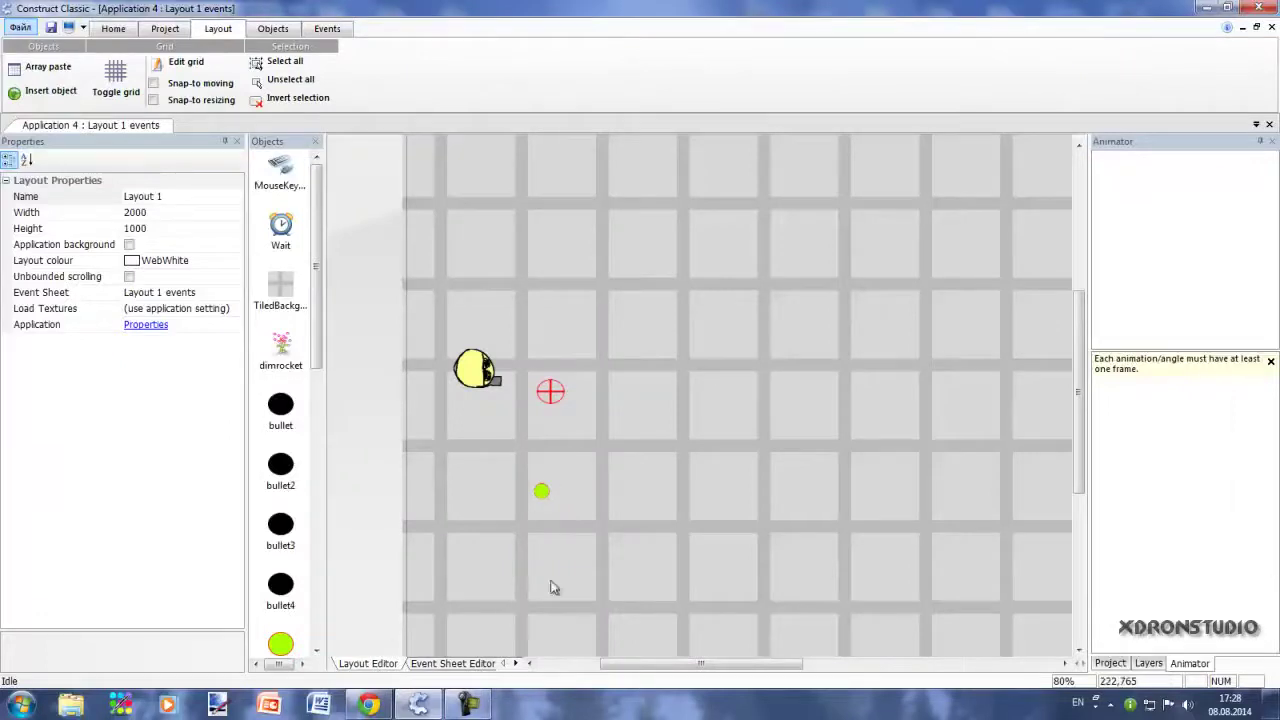
click(669, 333)
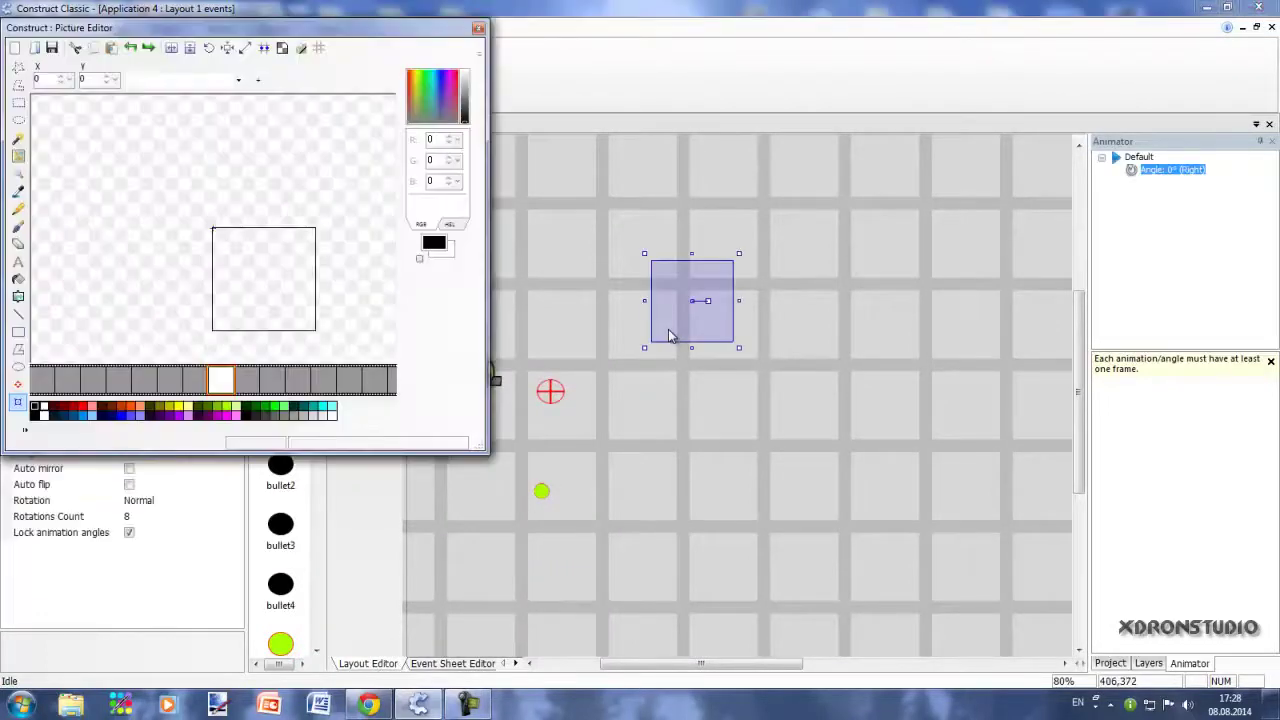
click(478, 28)
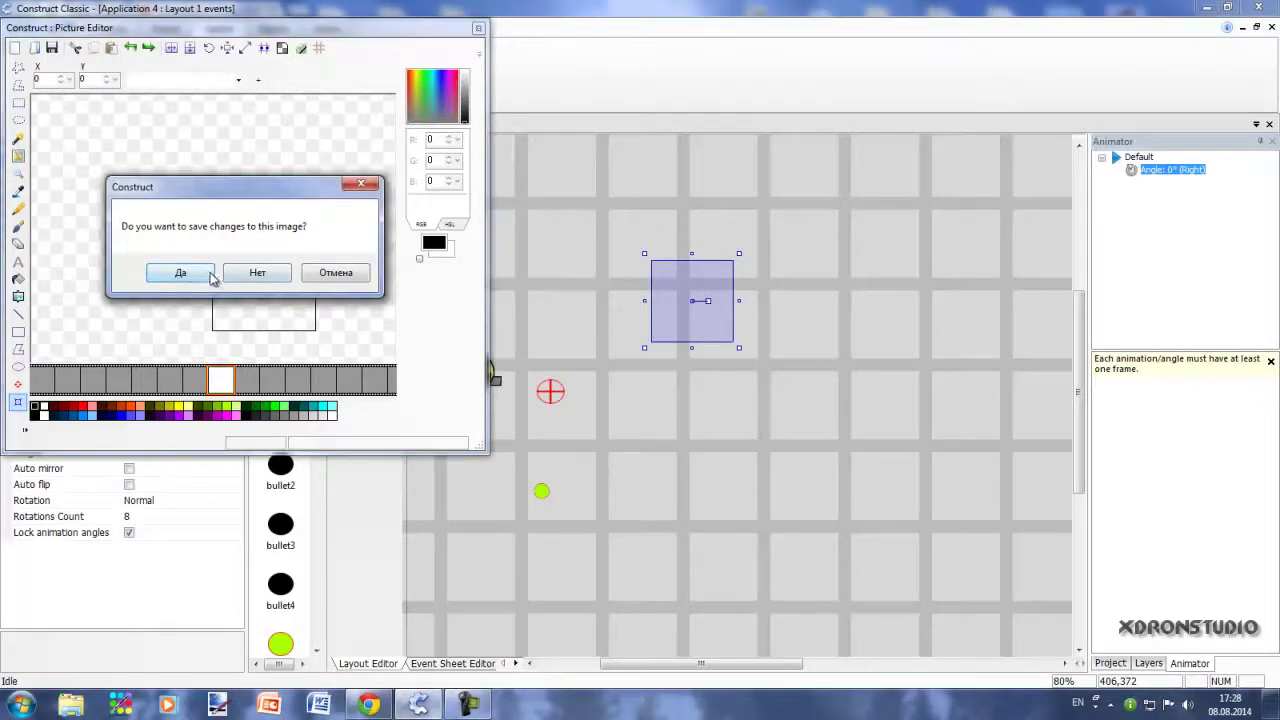
click(211, 278)
right_click(672, 290)
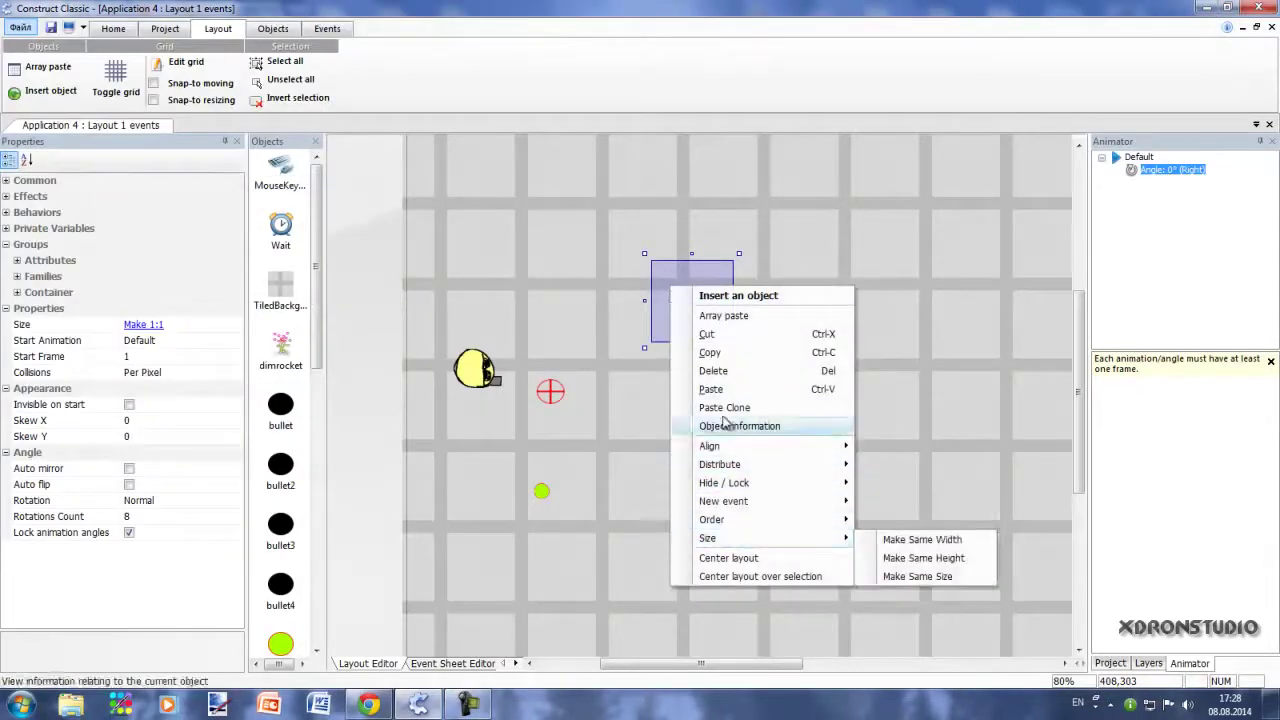
click(713, 370)
- Insert a Particles object on the layout, above and to the right of the hero
right_click(612, 270)
click(576, 240)
double_click(576, 240)
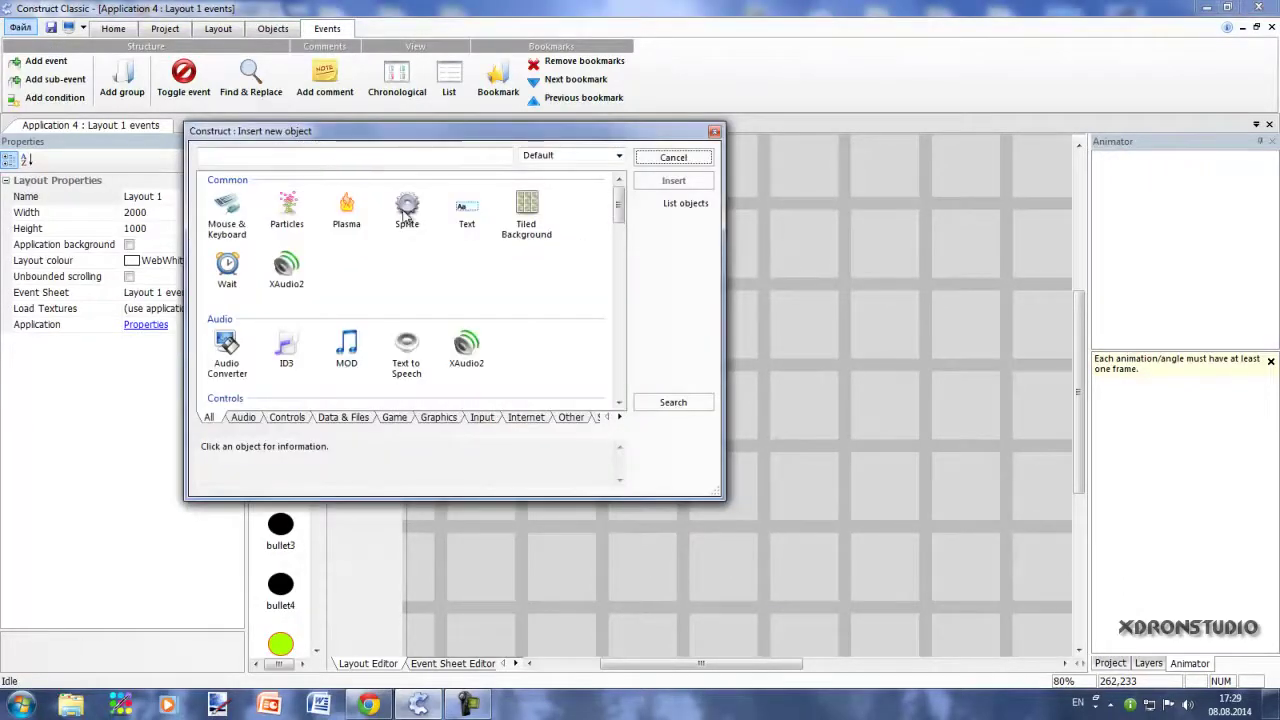
click(291, 212)
double_click(291, 212)
click(679, 295)
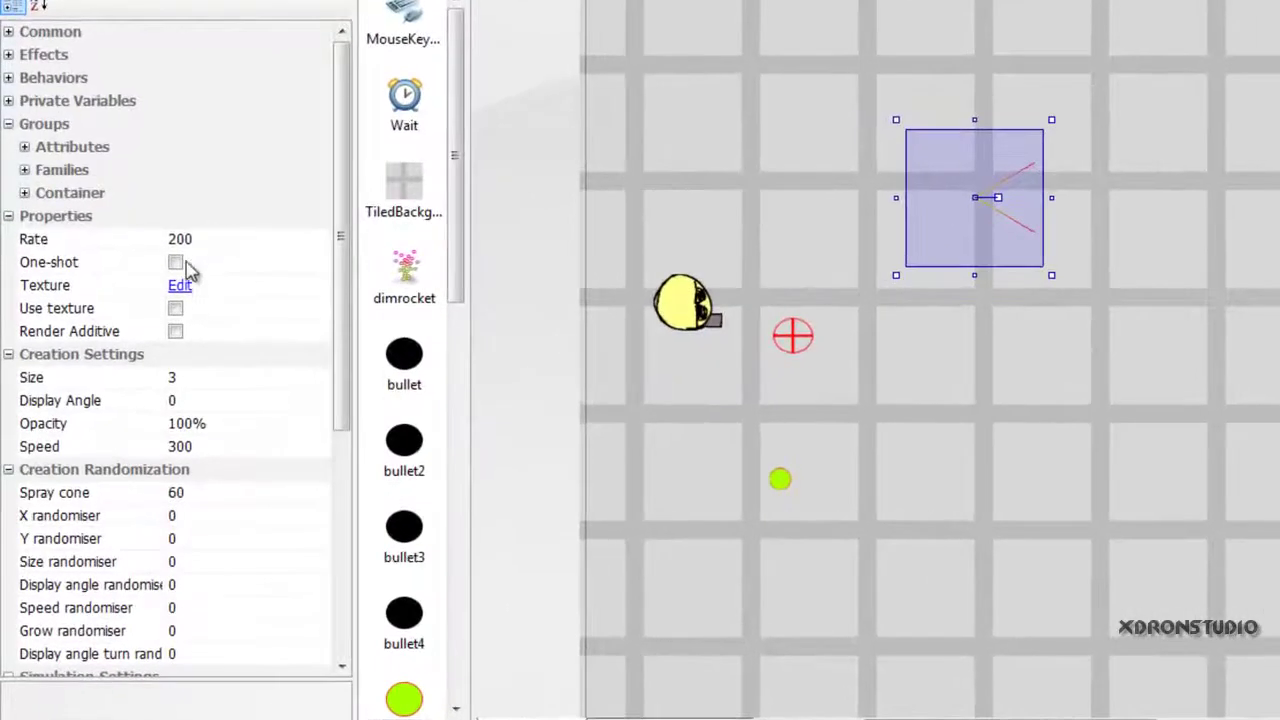
- Set the particles' rate to 400, enable one-shot, and set the size to 5 and the speed to 500
click(131, 327)
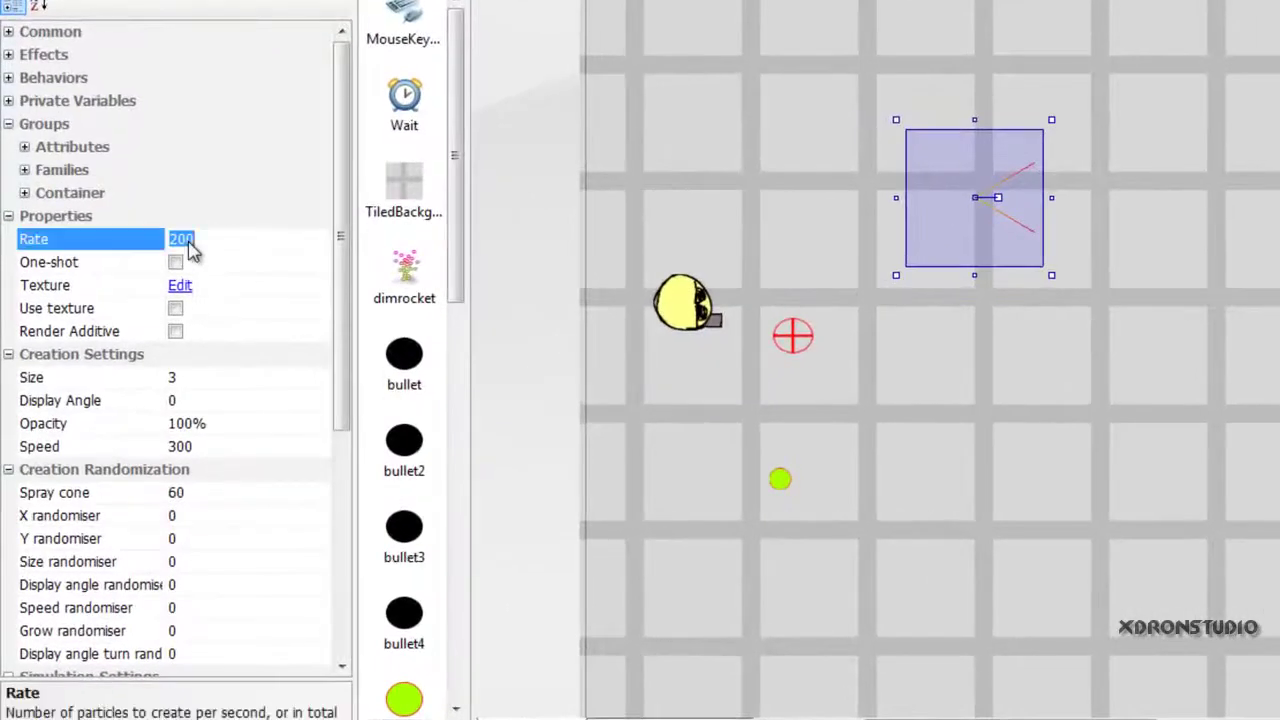
text(400)
click(175, 262)
click(186, 381)
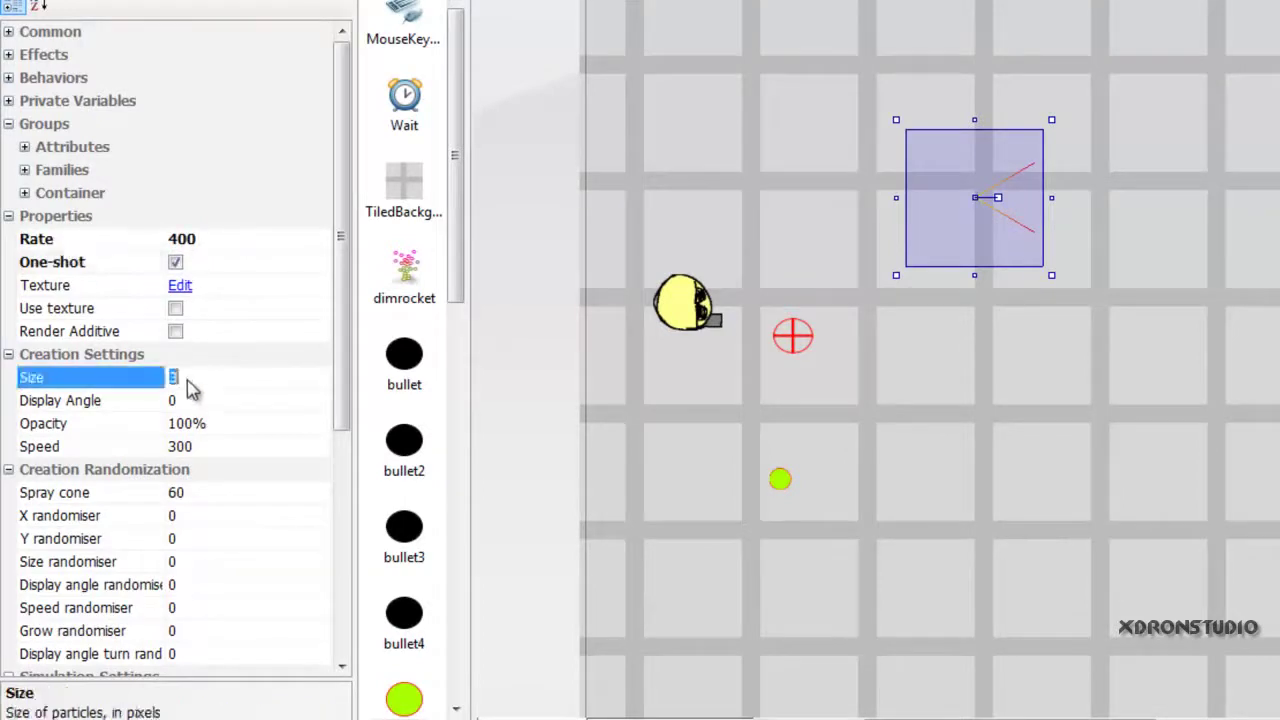
text(5)
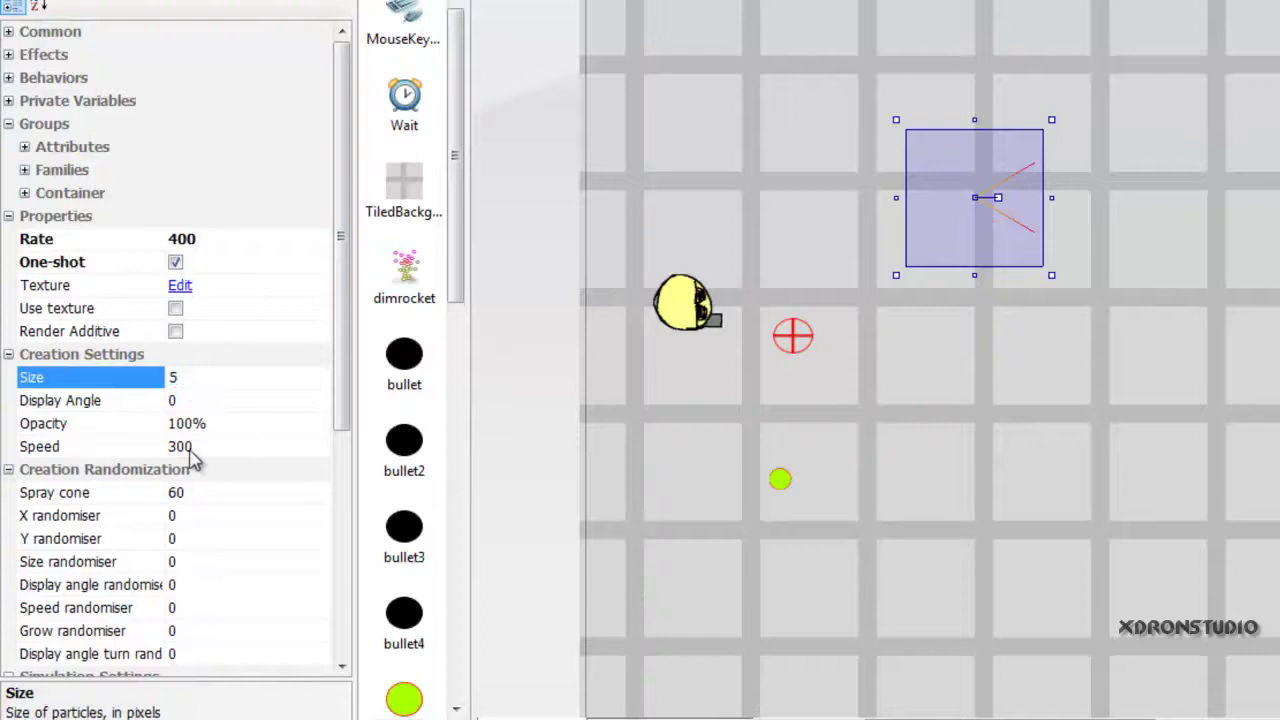
click(194, 454)
text(500)
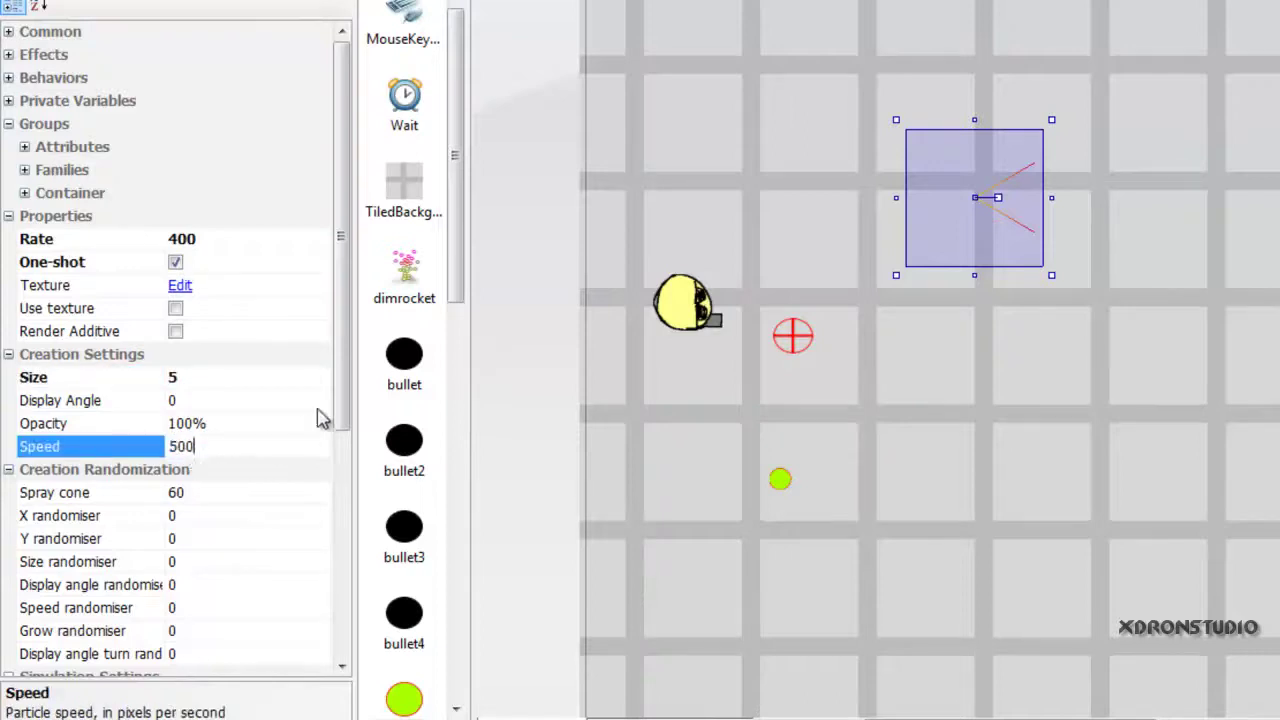
- Set the particles' spray cone to 30 and acceleration to -50
scroll(343, 395, down, 1)
click(195, 427)
text(30)
scroll(343, 431, down, 2)
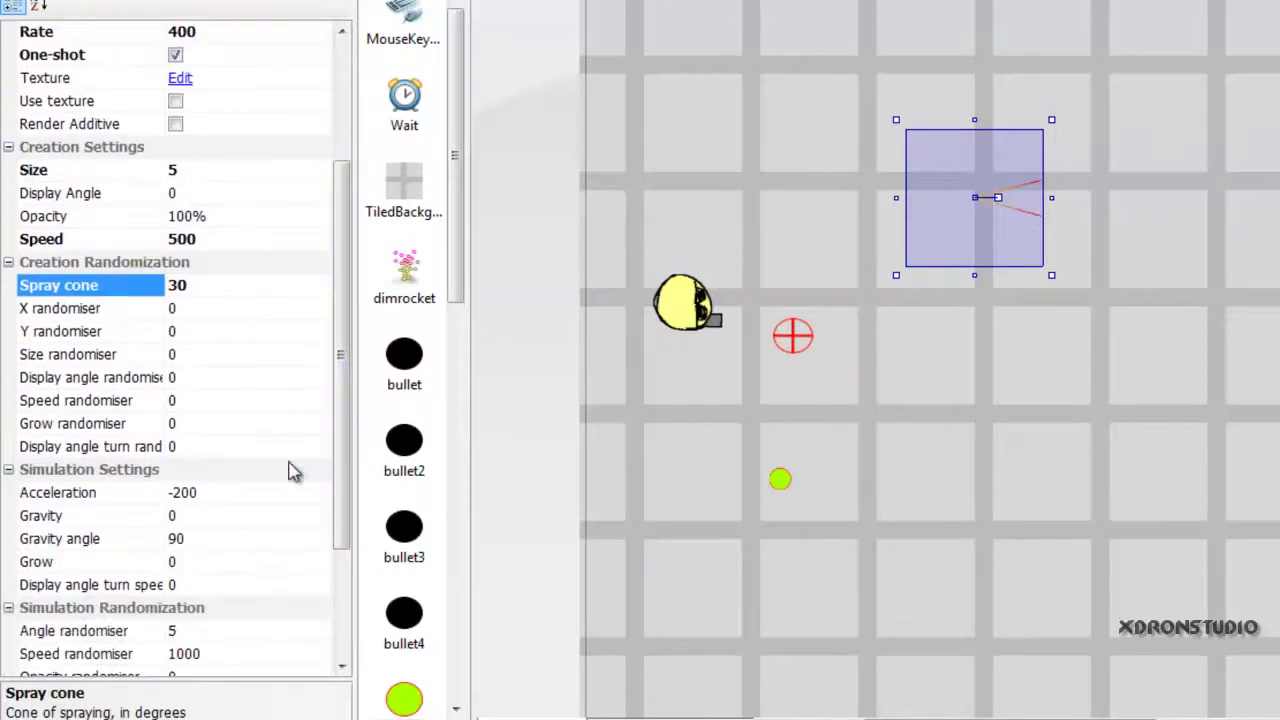
click(194, 492)
text(0)
text(-)
text(50)
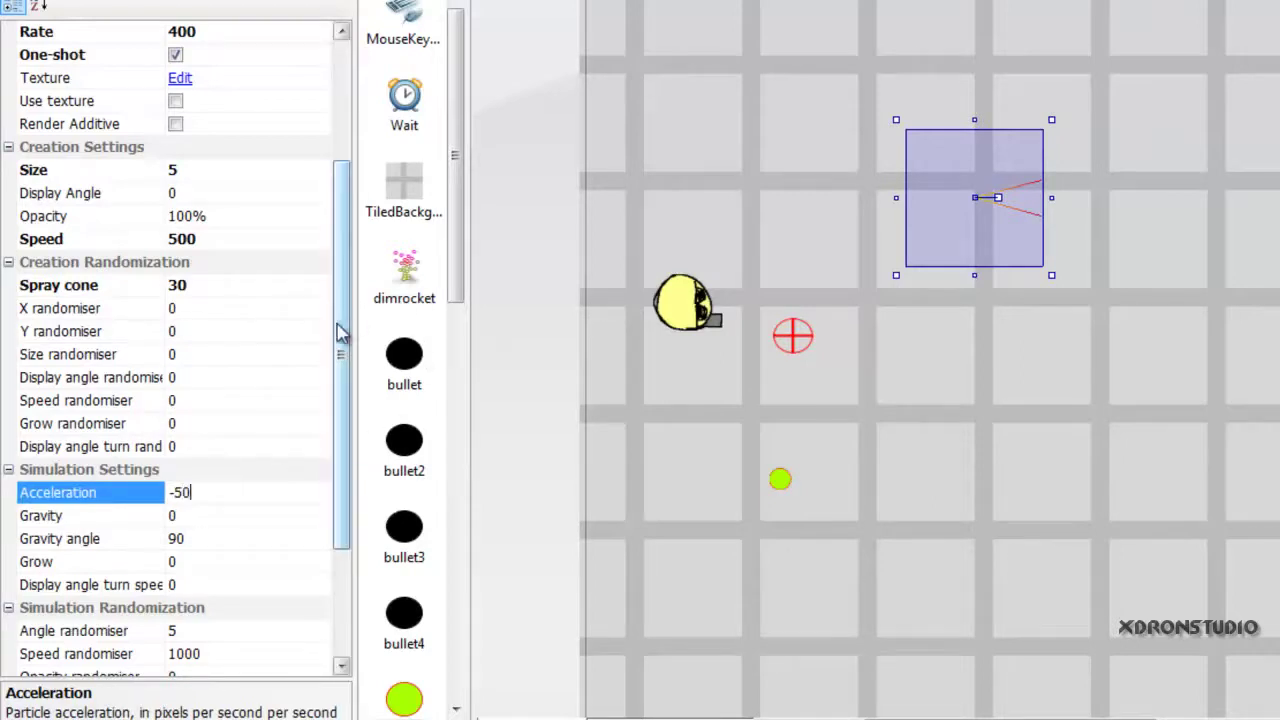
drag(338, 329, 340, 397)
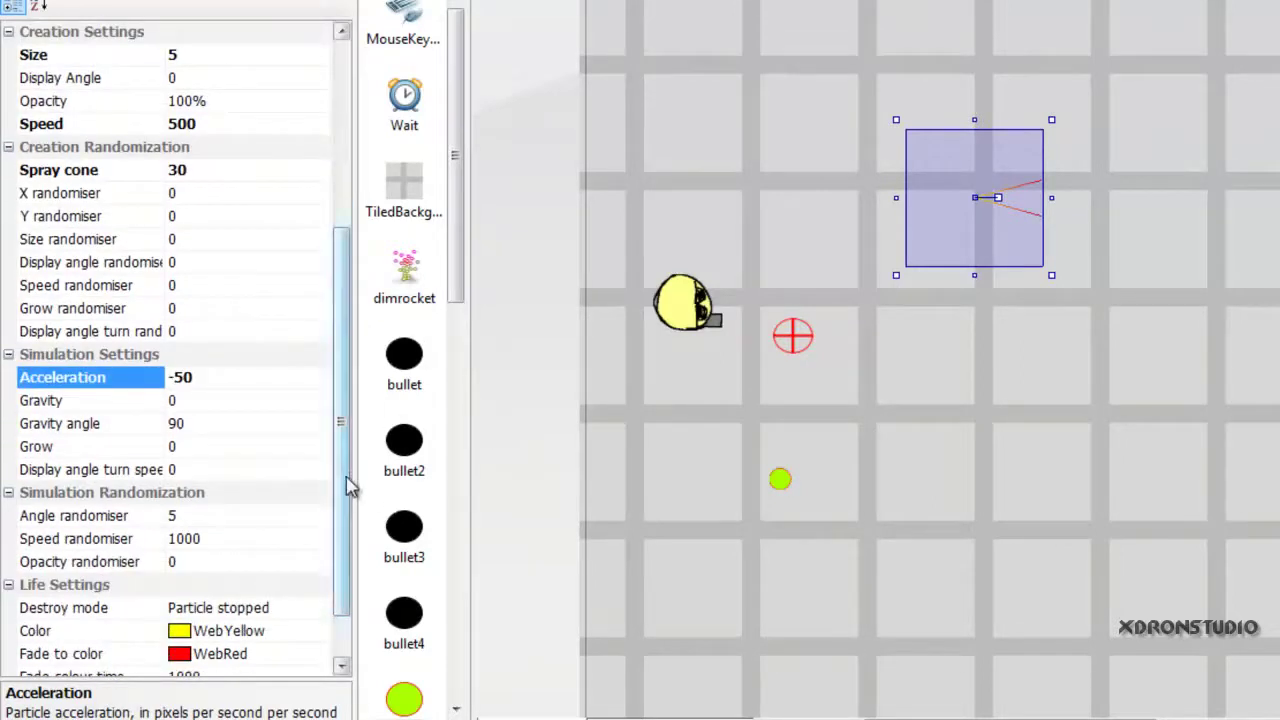
scroll(350, 562, down, 1)
drag(350, 562, 340, 295)
click(519, 350)
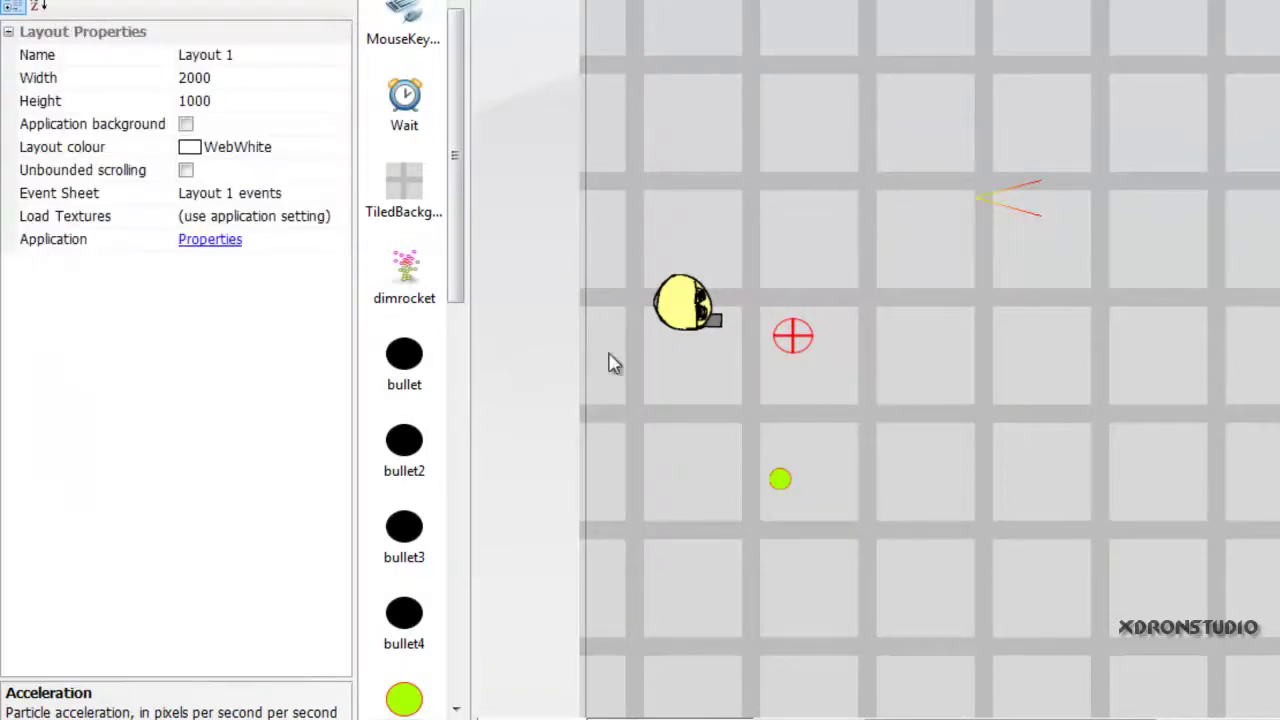
- Insert a new sprite below the particles object and place its hotspot midway along the image's left edge
click(1010, 209)
double_click(847, 385)
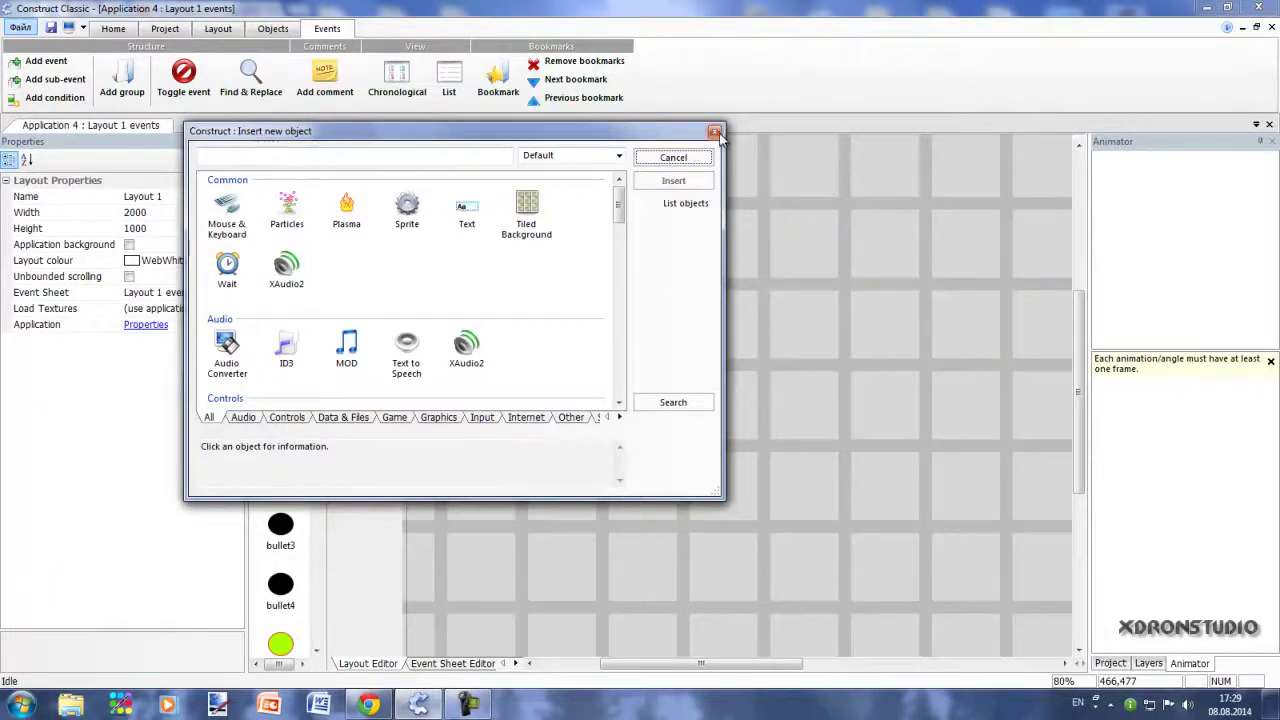
double_click(407, 213)
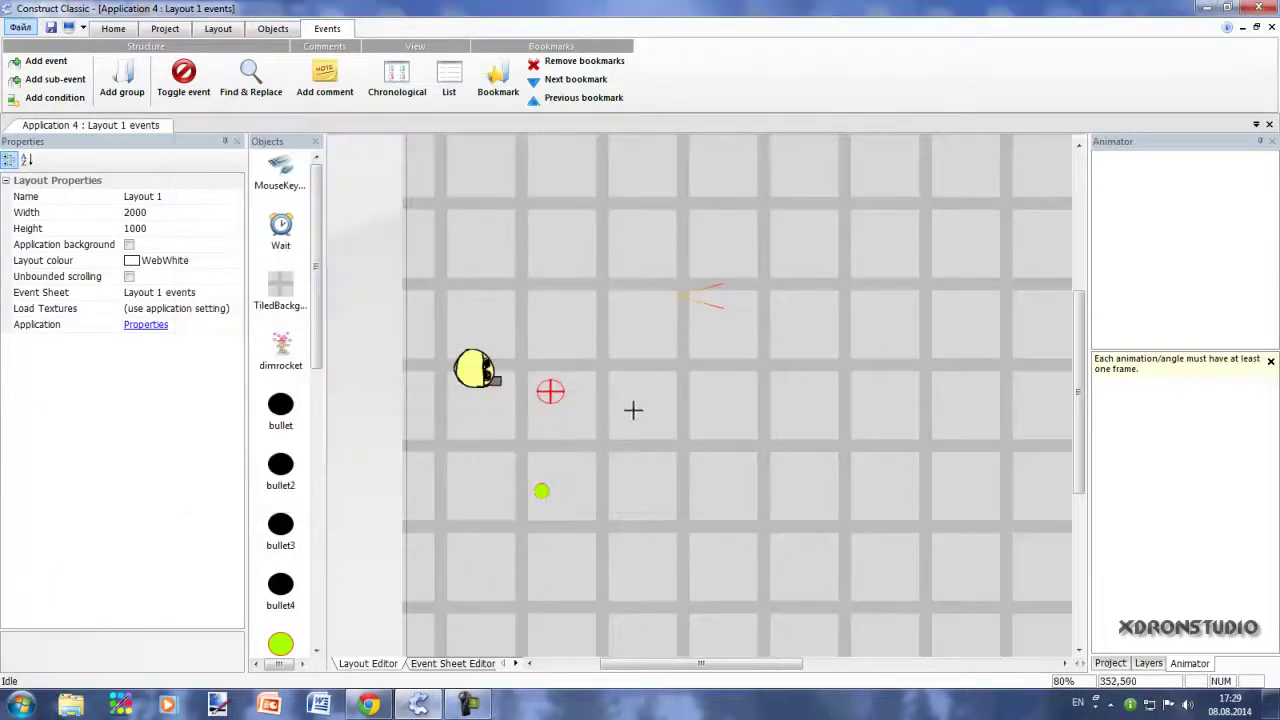
click(634, 409)
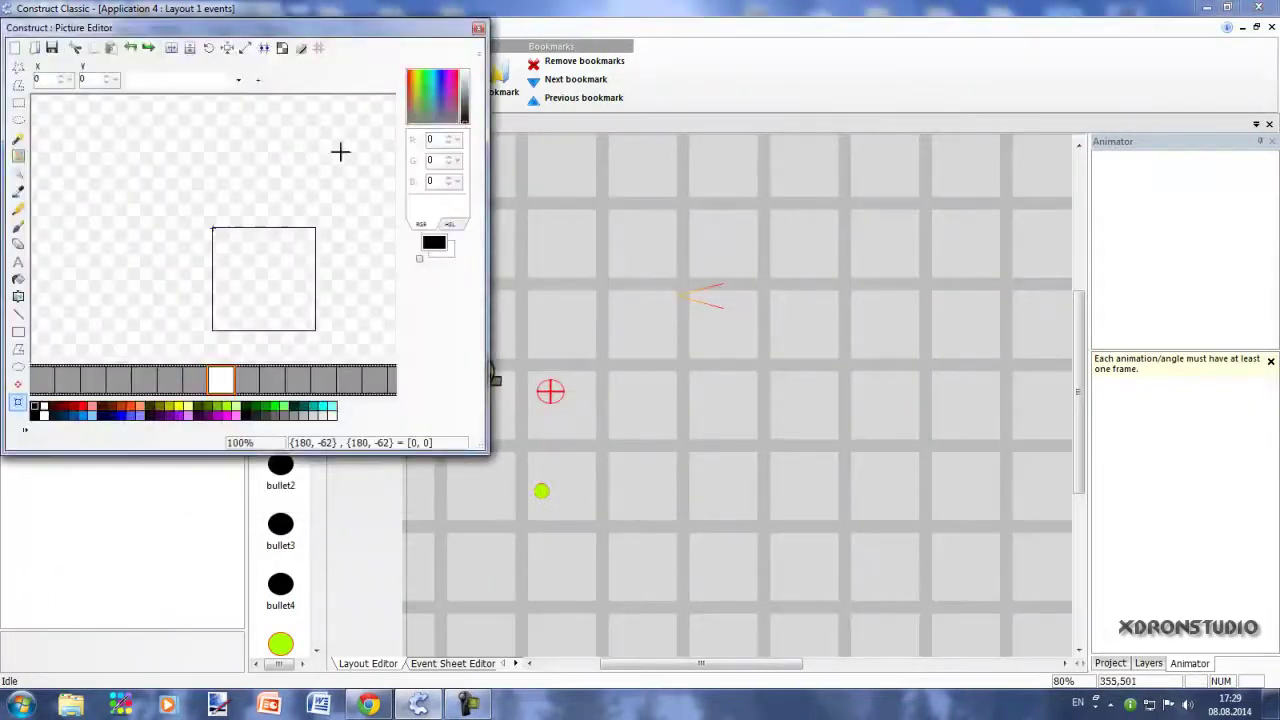
double_click(380, 28)
scroll(706, 431, up, 2)
scroll(706, 431, down, 1)
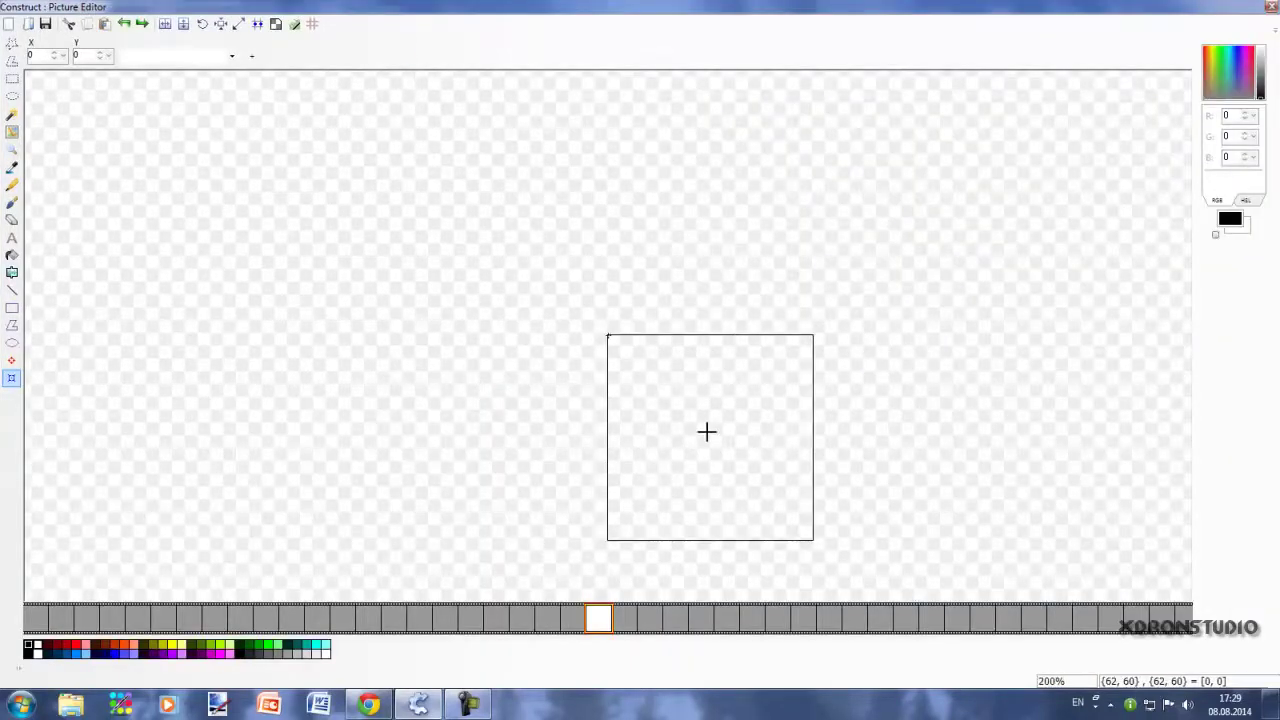
click(11, 360)
click(505, 341)
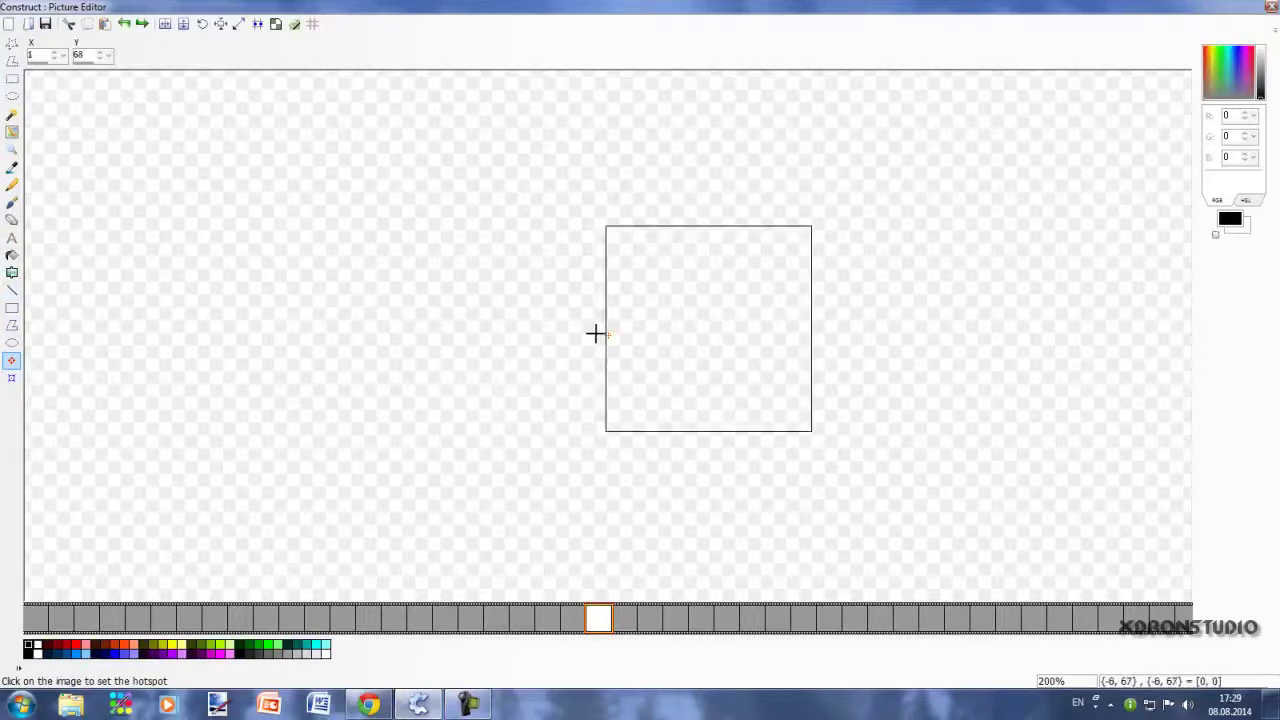
- Draw a yellow triangle from the image's left-edge midpoint to both right corners and flood its interior with yellow
click(11, 290)
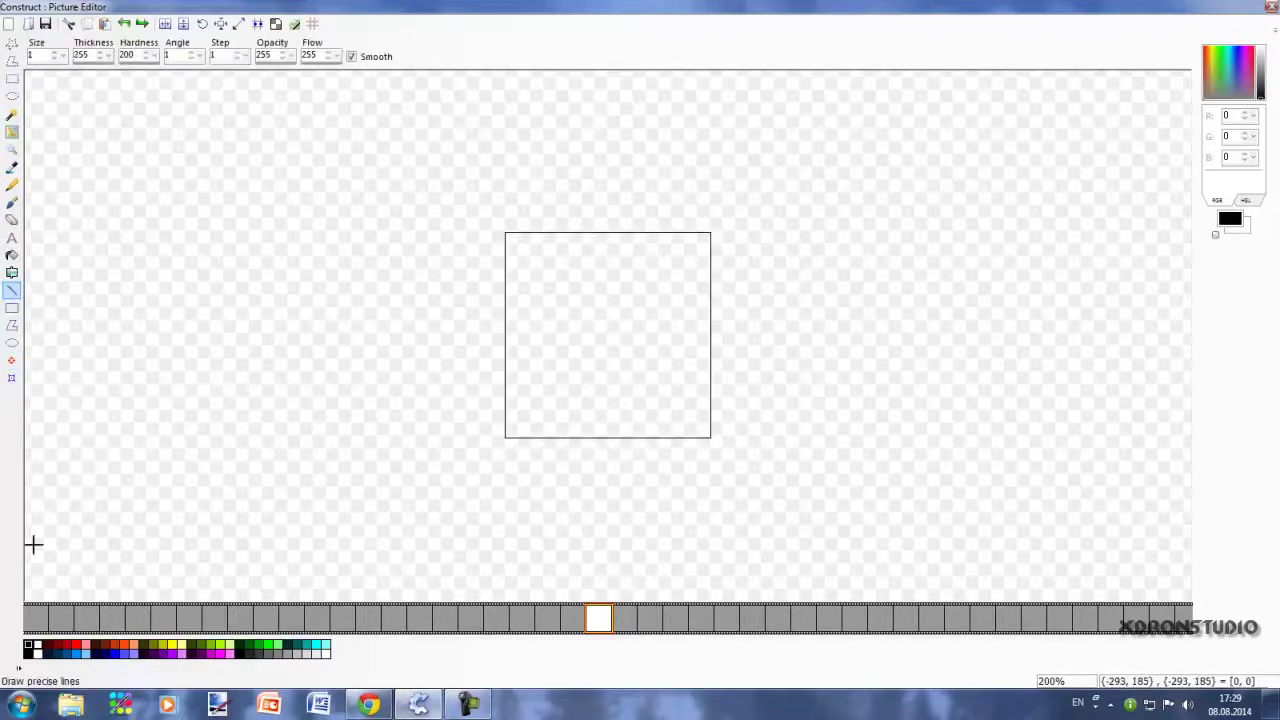
click(171, 643)
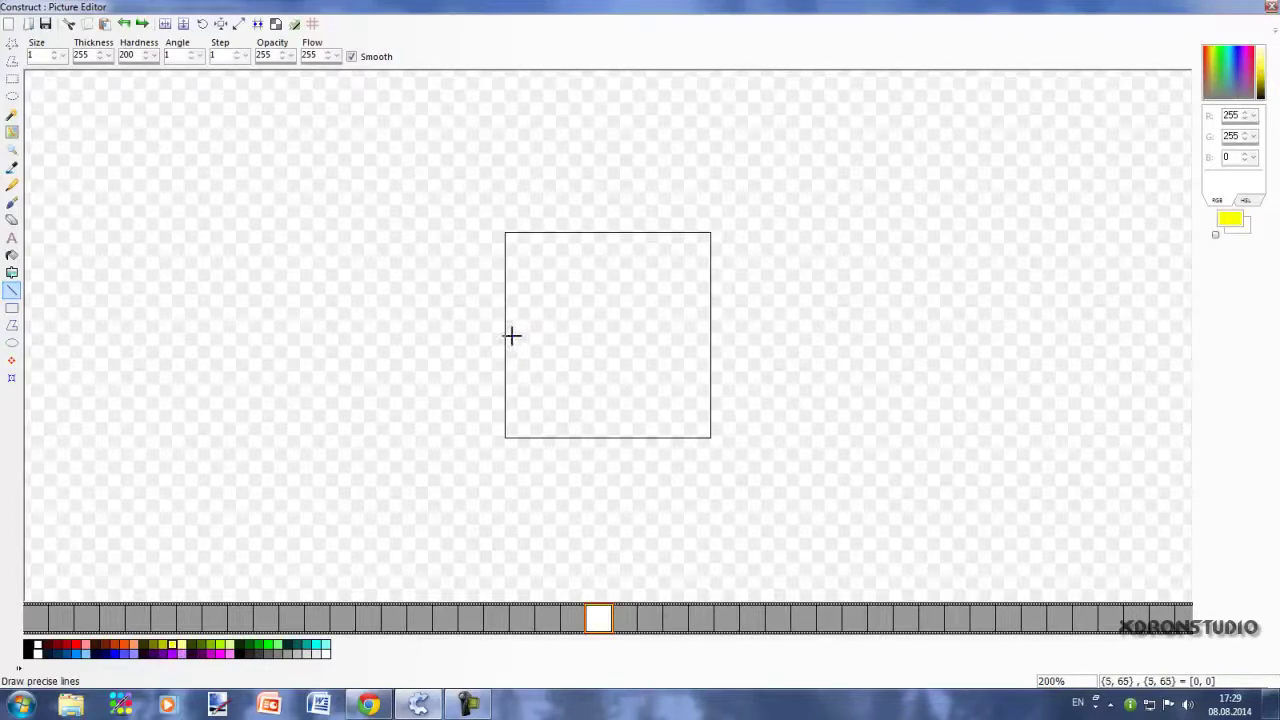
drag(505, 332, 706, 234)
drag(507, 332, 709, 435)
click(11, 255)
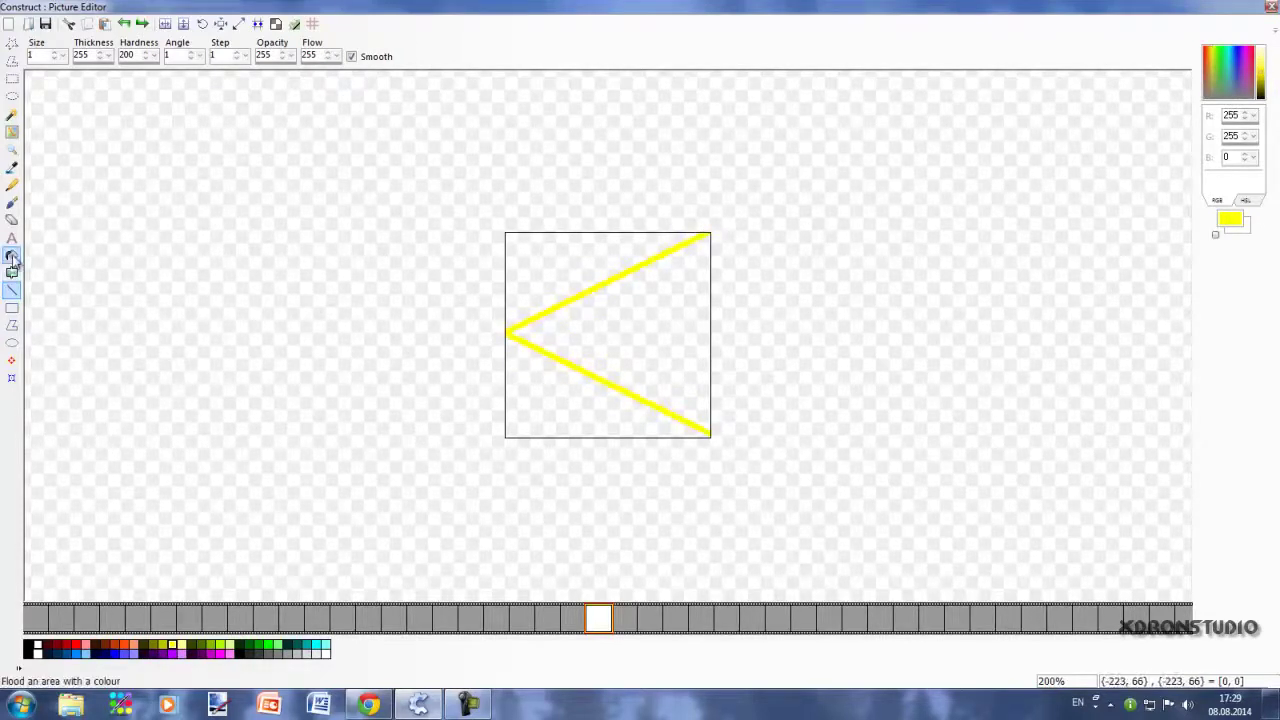
click(600, 320)
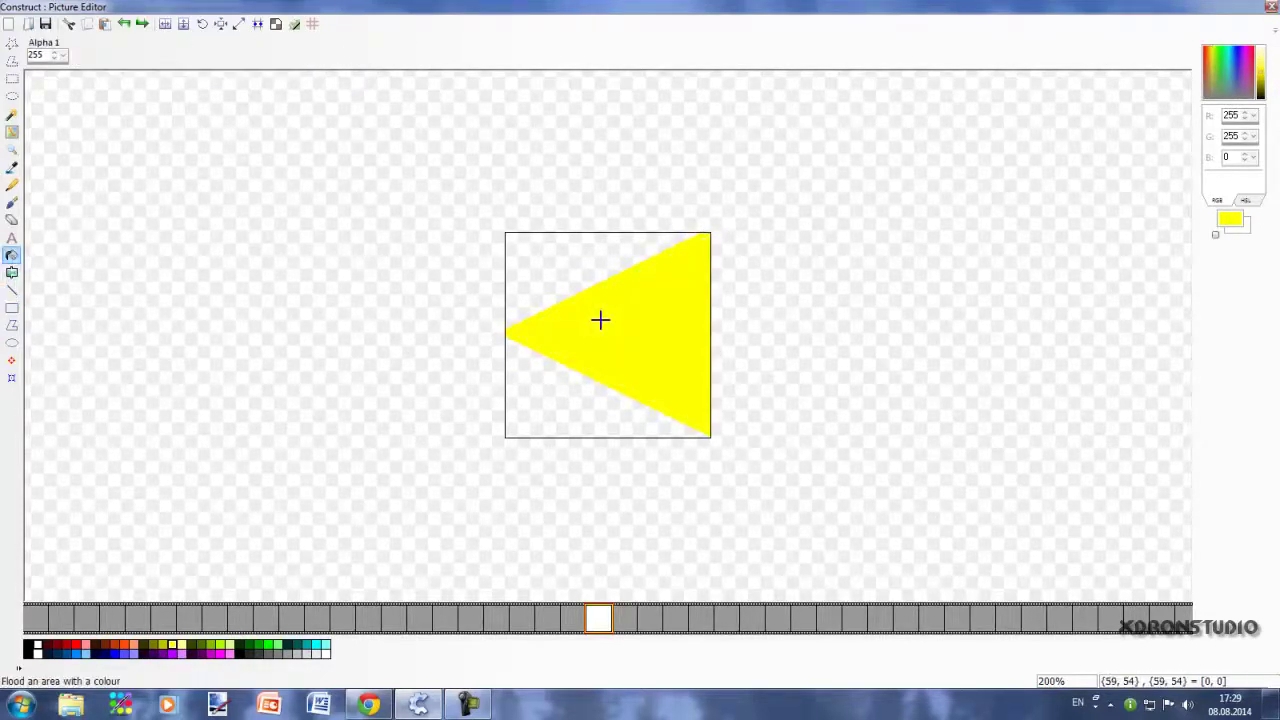
- Crop the triangle image, set the hotspot at the triangle's tip (2, 62), and save the sprite image
click(221, 24)
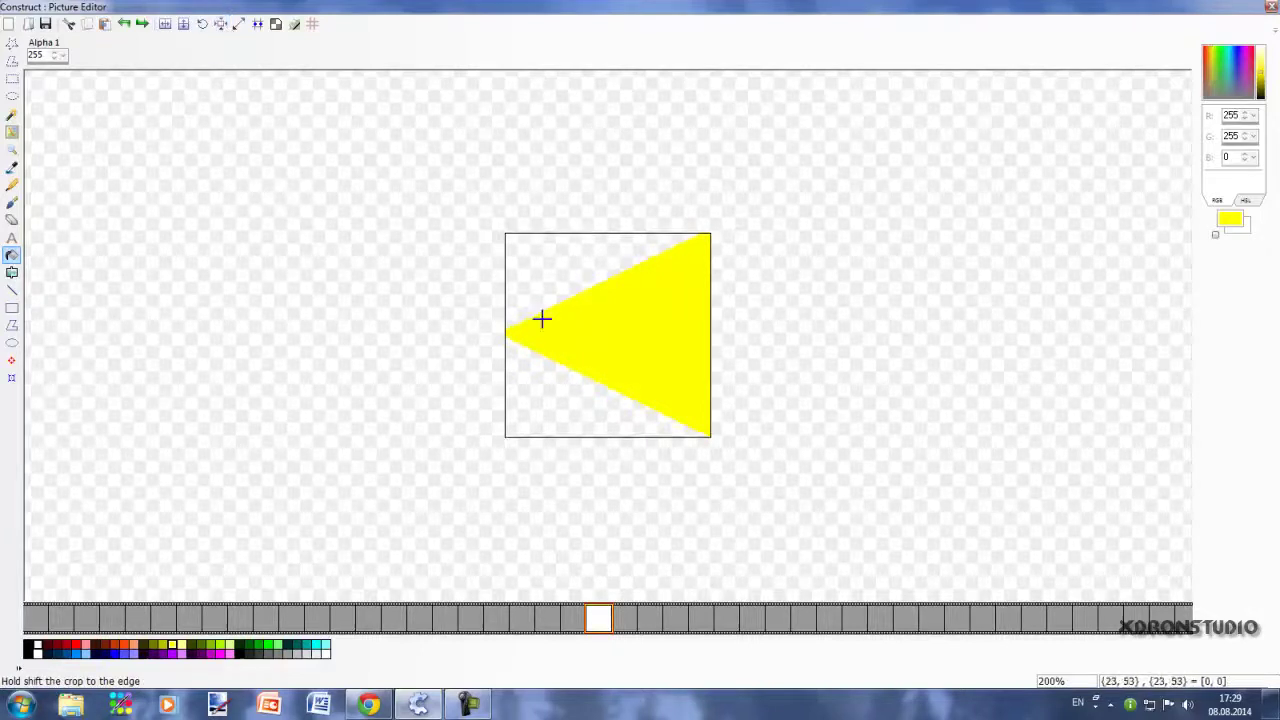
click(11, 360)
click(608, 332)
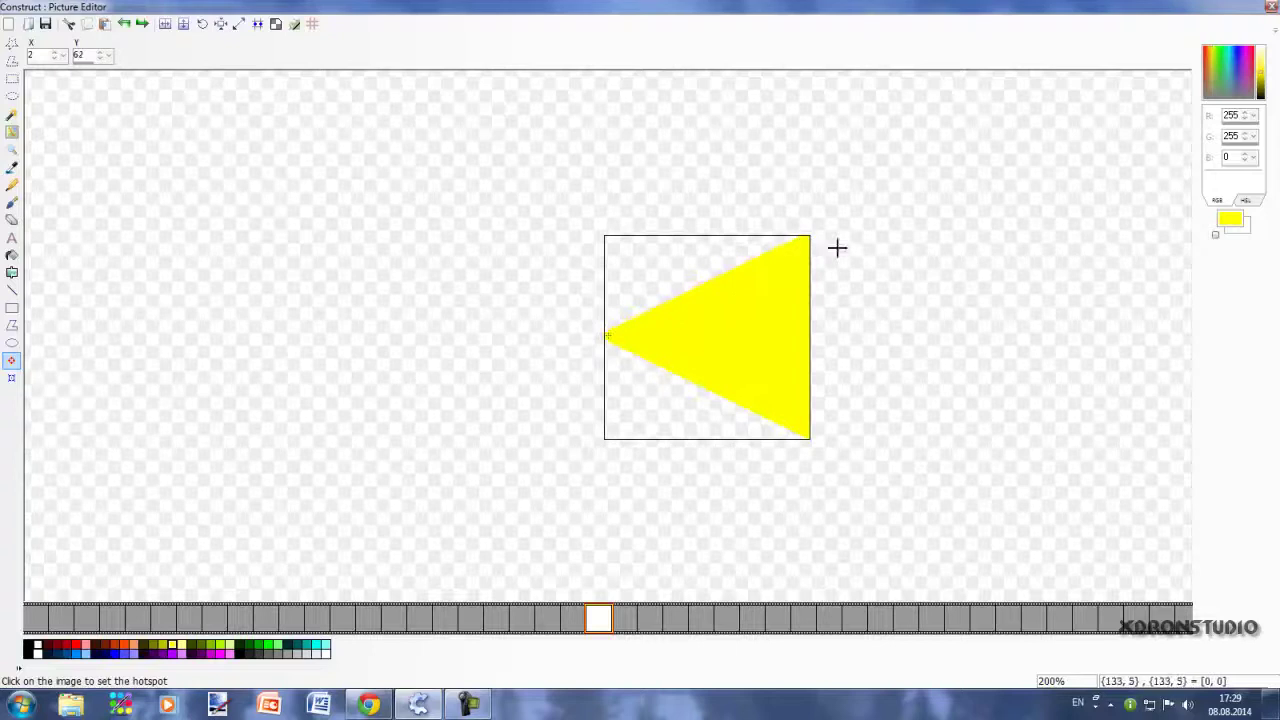
click(1271, 7)
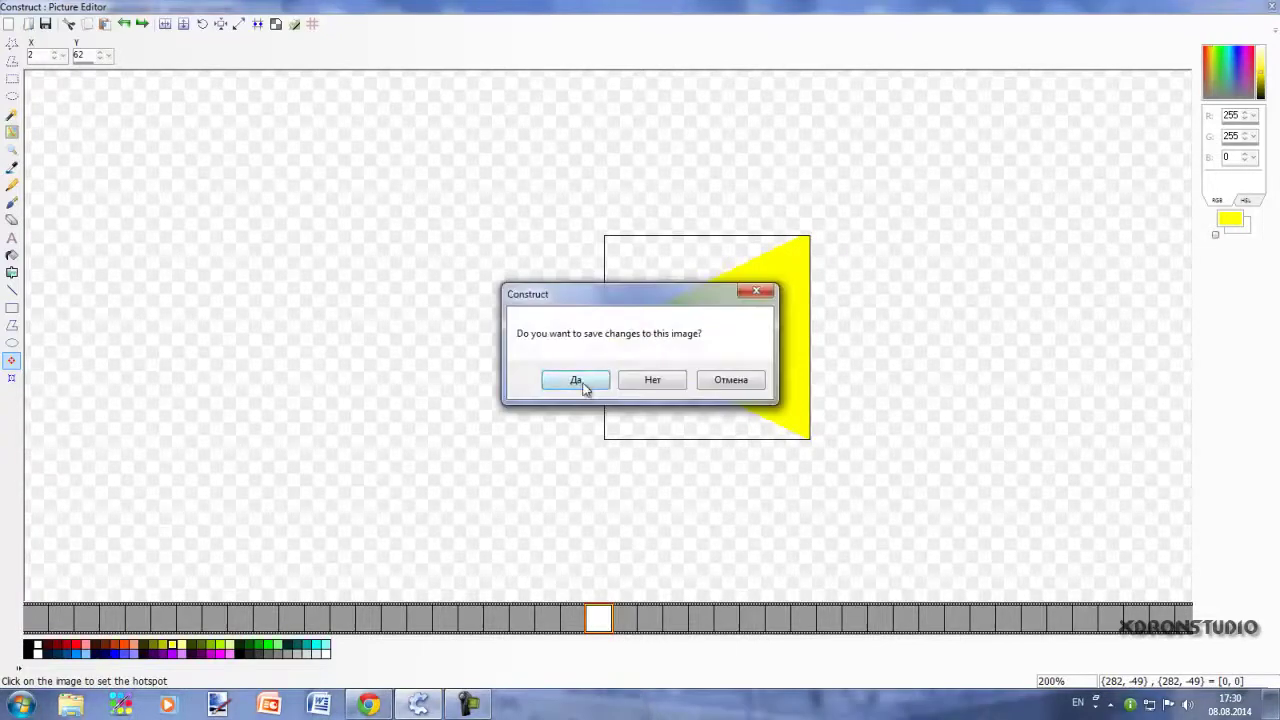
click(583, 384)
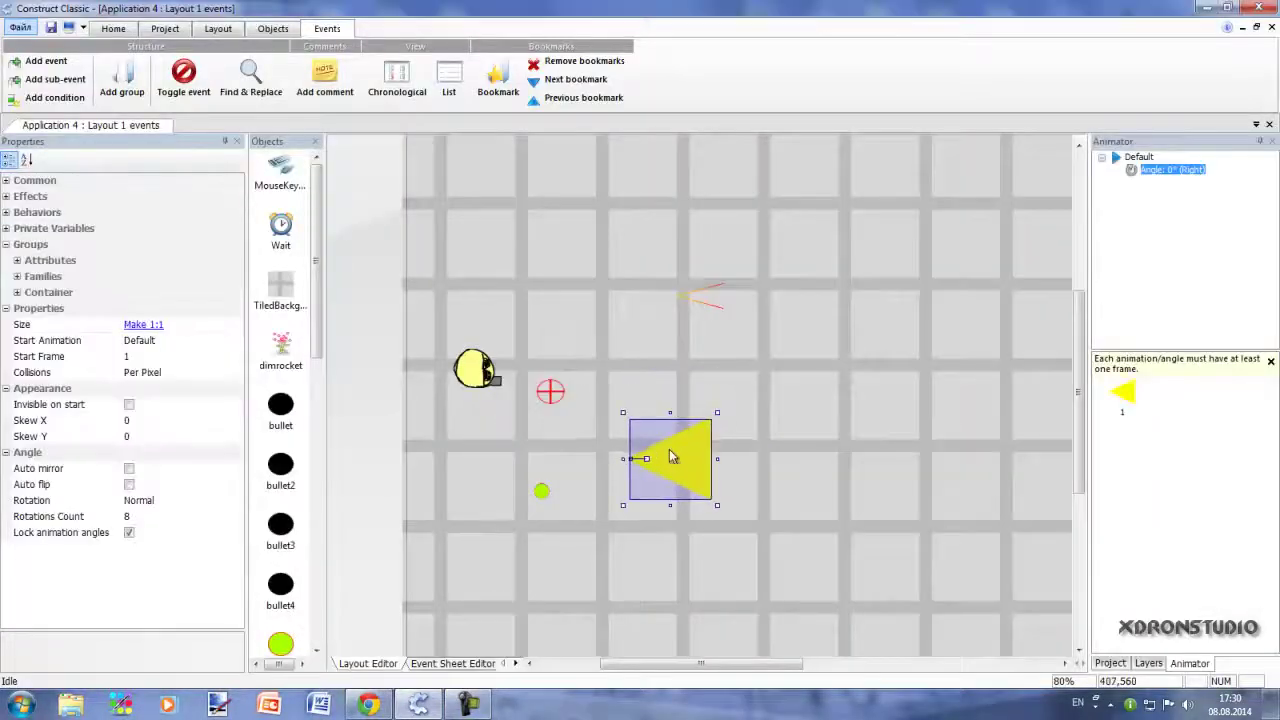
- Rename the yellow triangle sprite to fireyelow
click(6, 181)
click(148, 197)
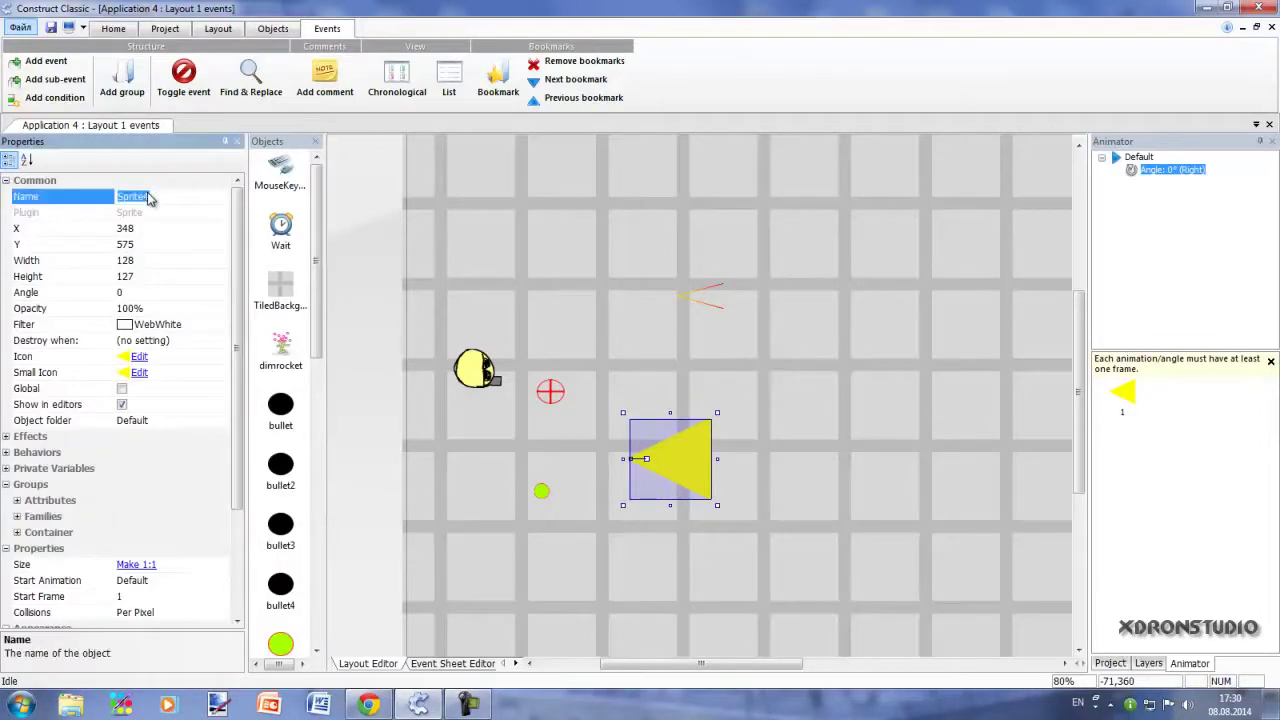
text(fireyelow)
- Rename the particles object to fire
click(690, 296)
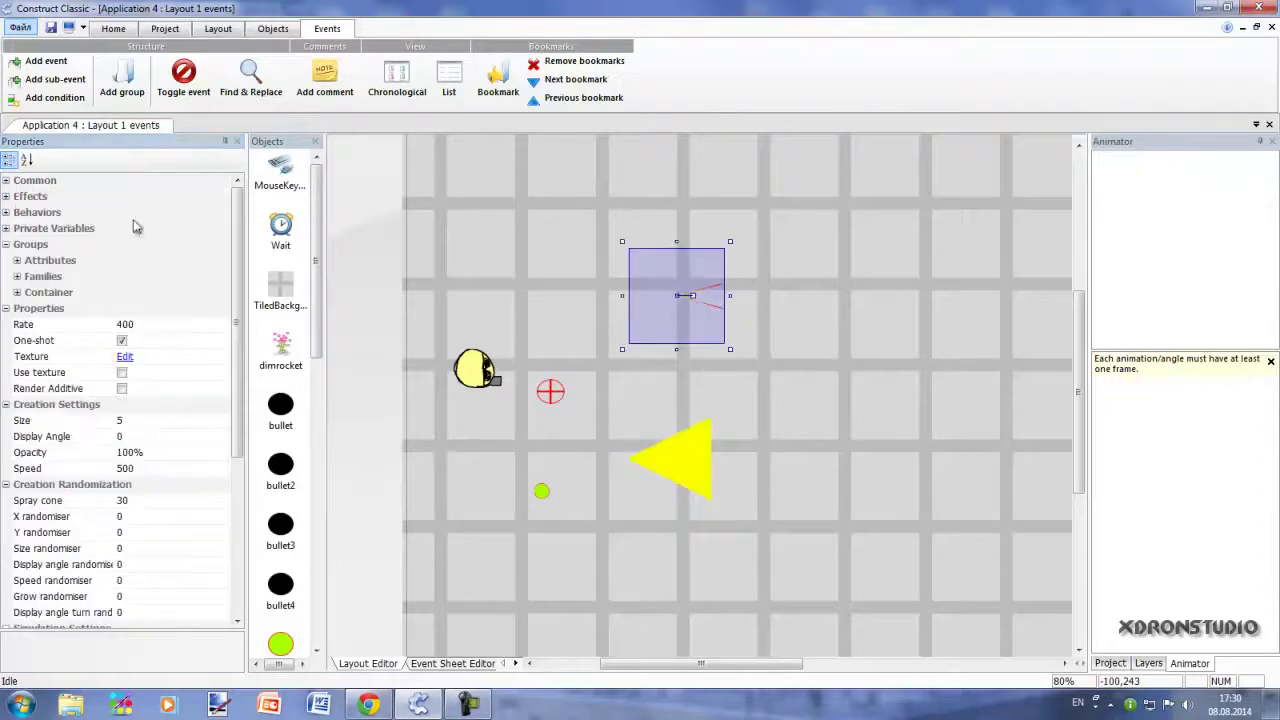
click(6, 181)
click(150, 198)
text(fire)
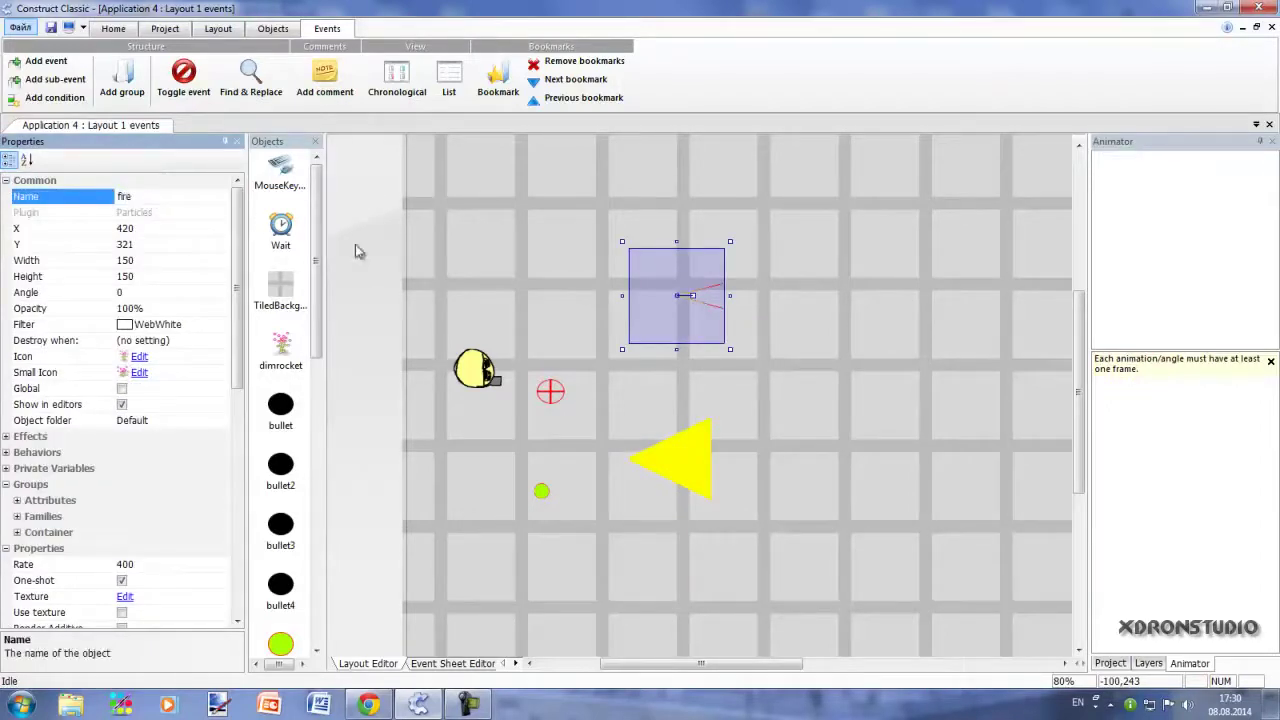
- Reposition the fireyelow triangle slightly and place the fire particles object above it at X 379, Y 340
click(532, 230)
click(693, 300)
click(705, 457)
drag(680, 472, 674, 466)
click(674, 324)
click(637, 240)
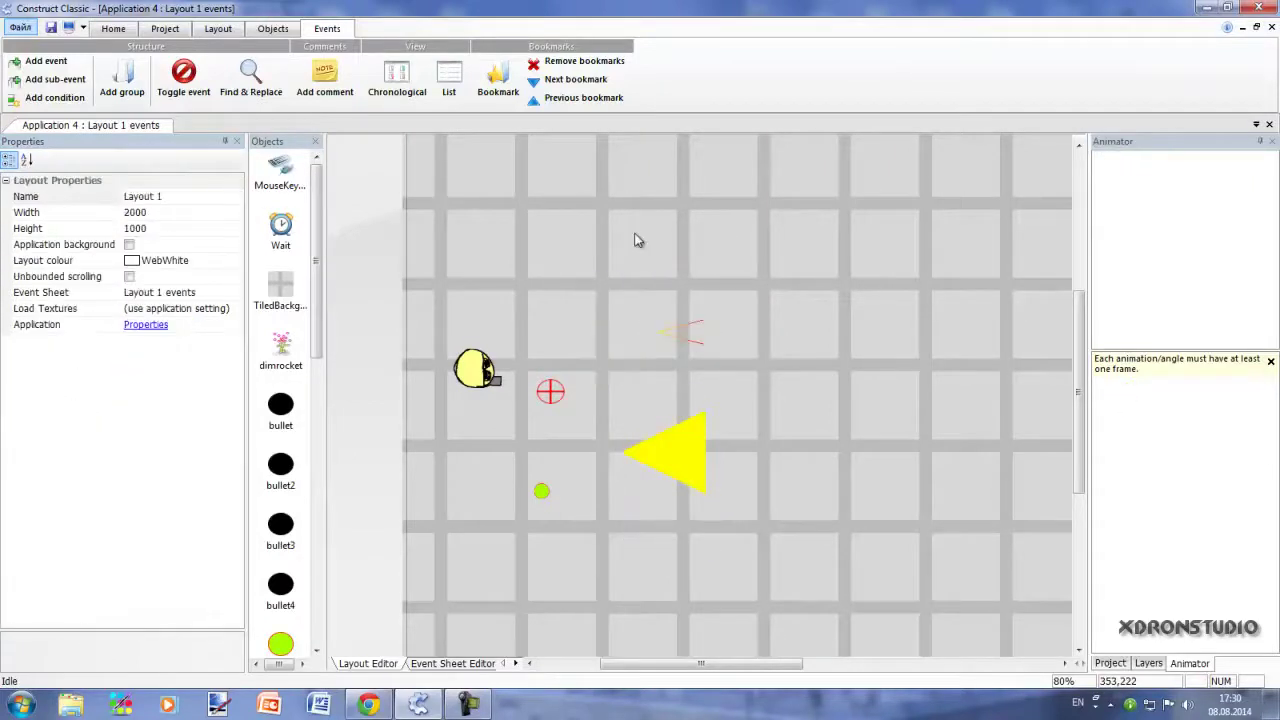
mouse_move(690, 337)
mouse_down()
mouse_move(670, 286)
mouse_move(688, 325)
mouse_move(714, 338)
mouse_up()
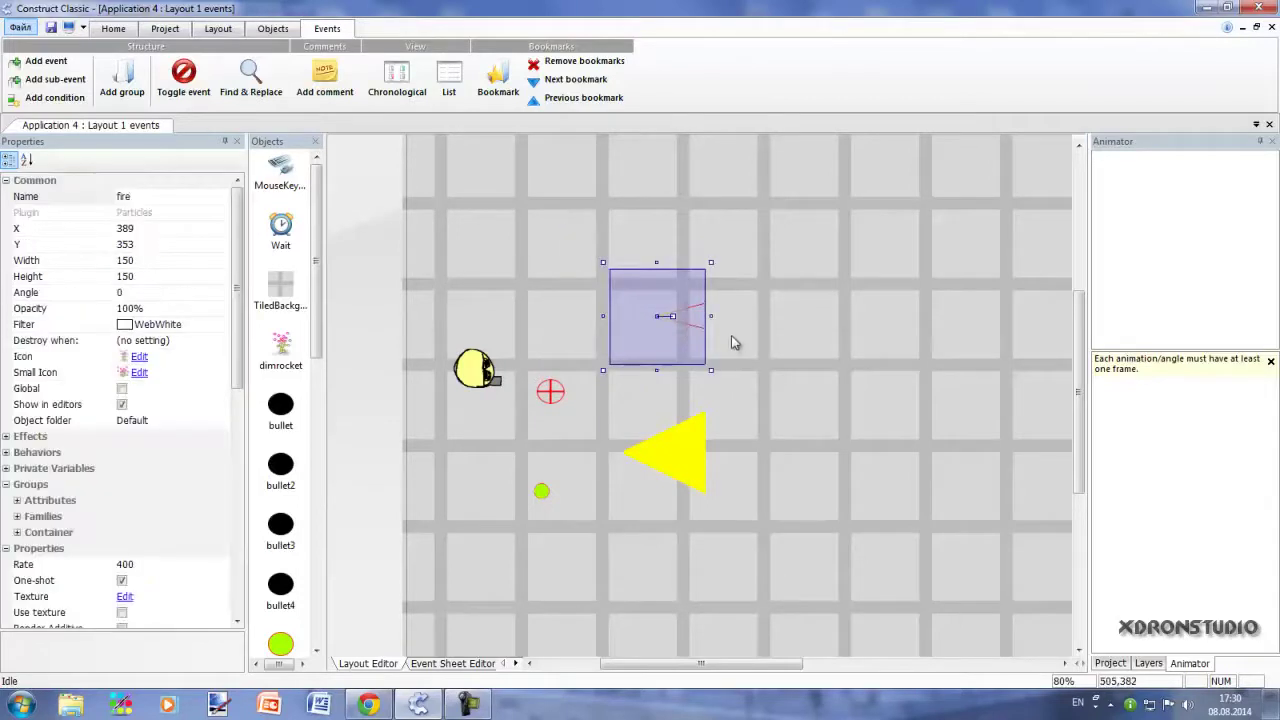
mouse_move(655, 315)
mouse_down()
mouse_move(660, 296)
mouse_move(643, 302)
mouse_up()
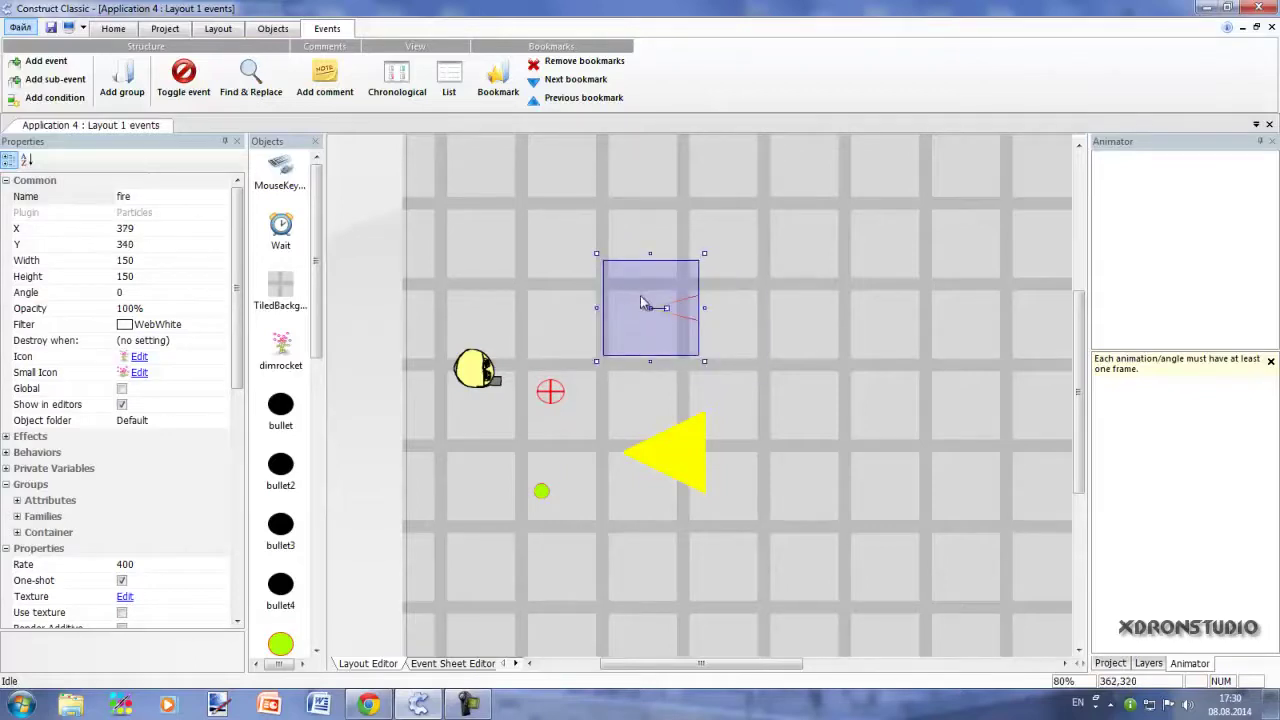
- Add an action to the Every 10 milliseconds event making hero spawn fire on layer 1 at image point "point"
click(450, 663)
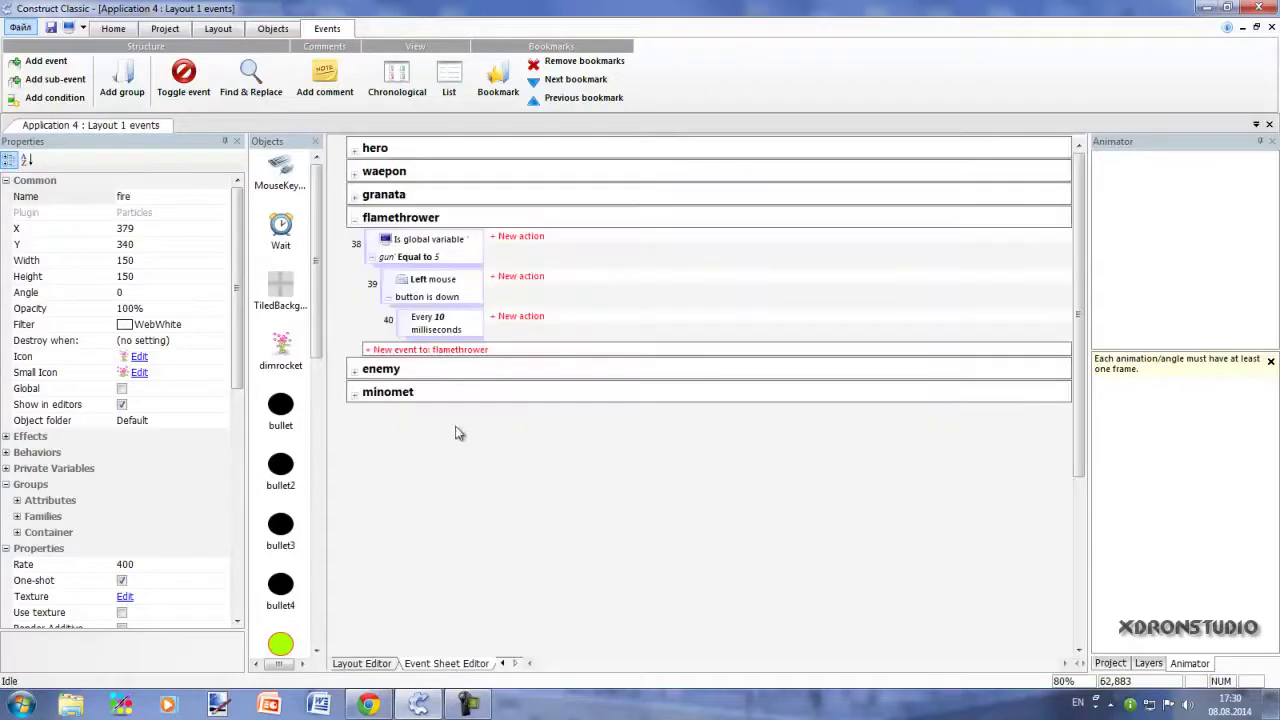
click(522, 317)
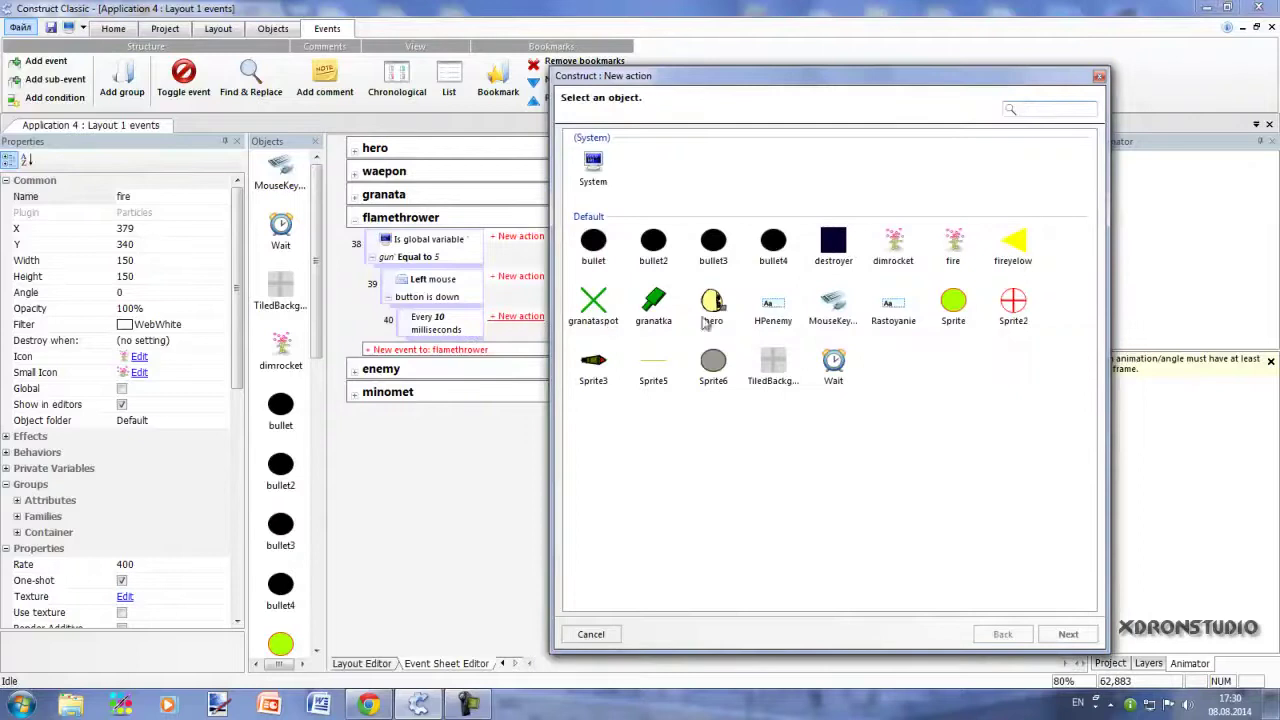
double_click(721, 302)
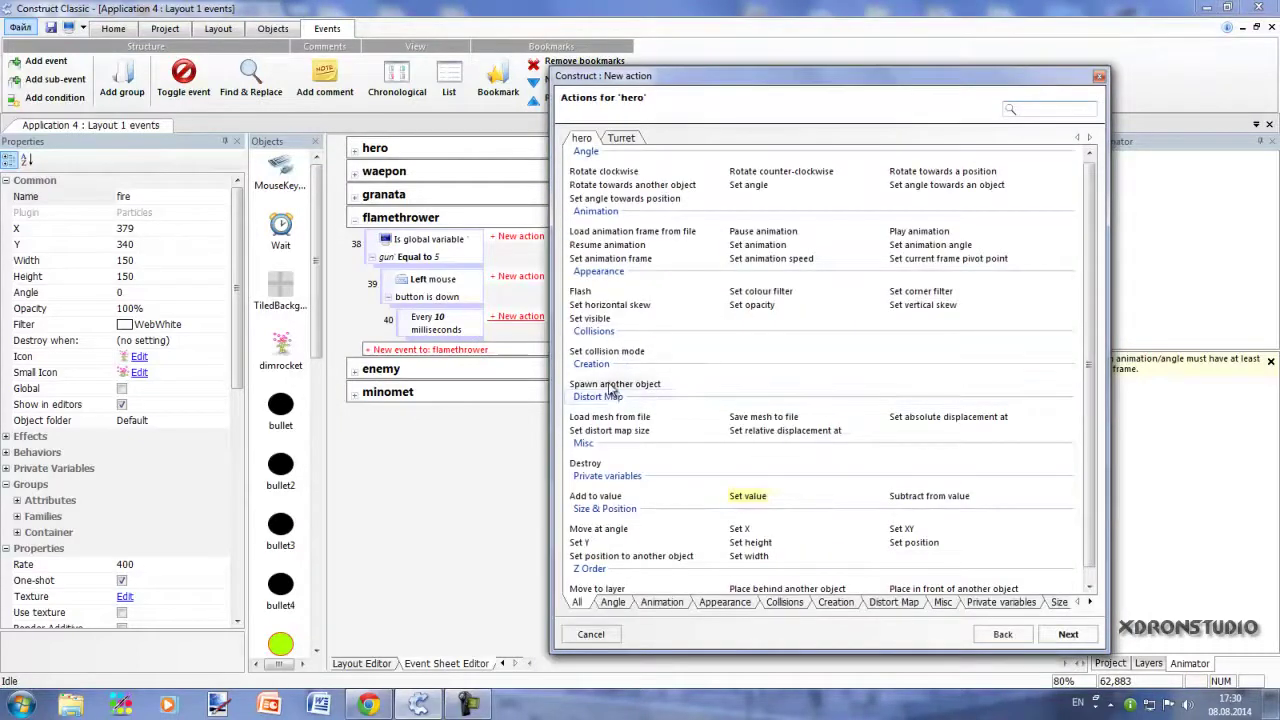
double_click(612, 386)
click(630, 199)
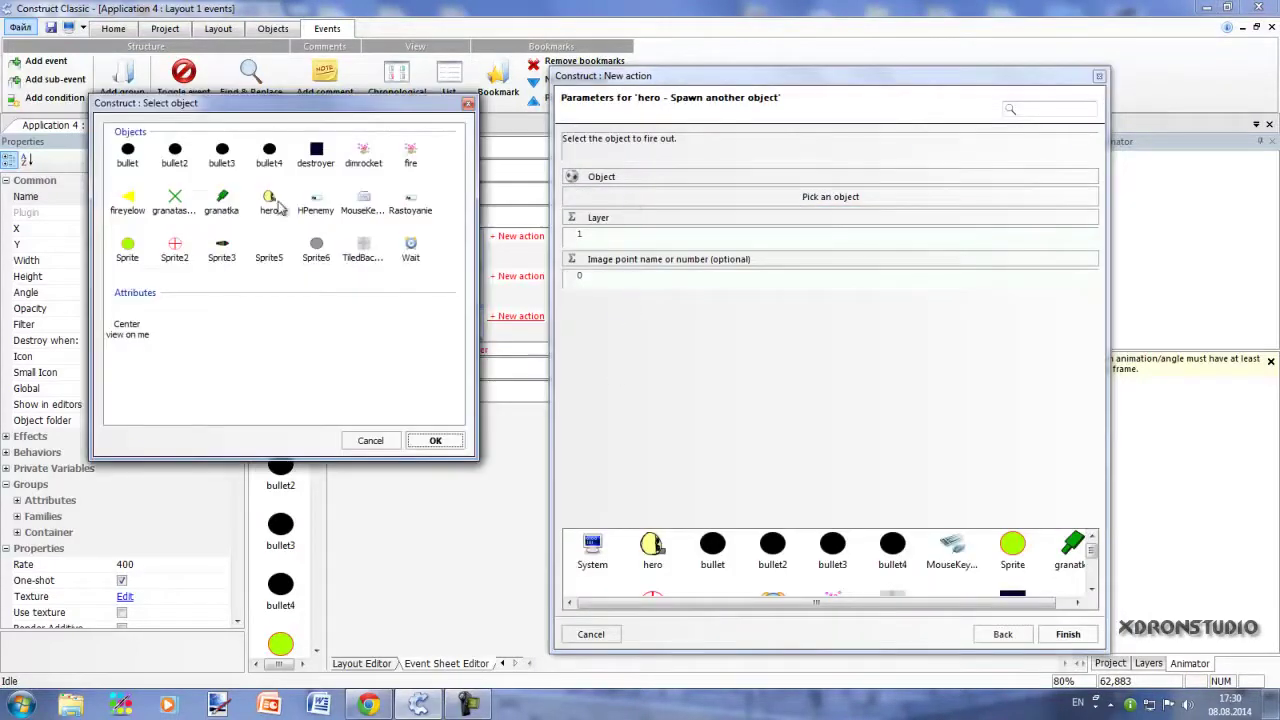
double_click(413, 163)
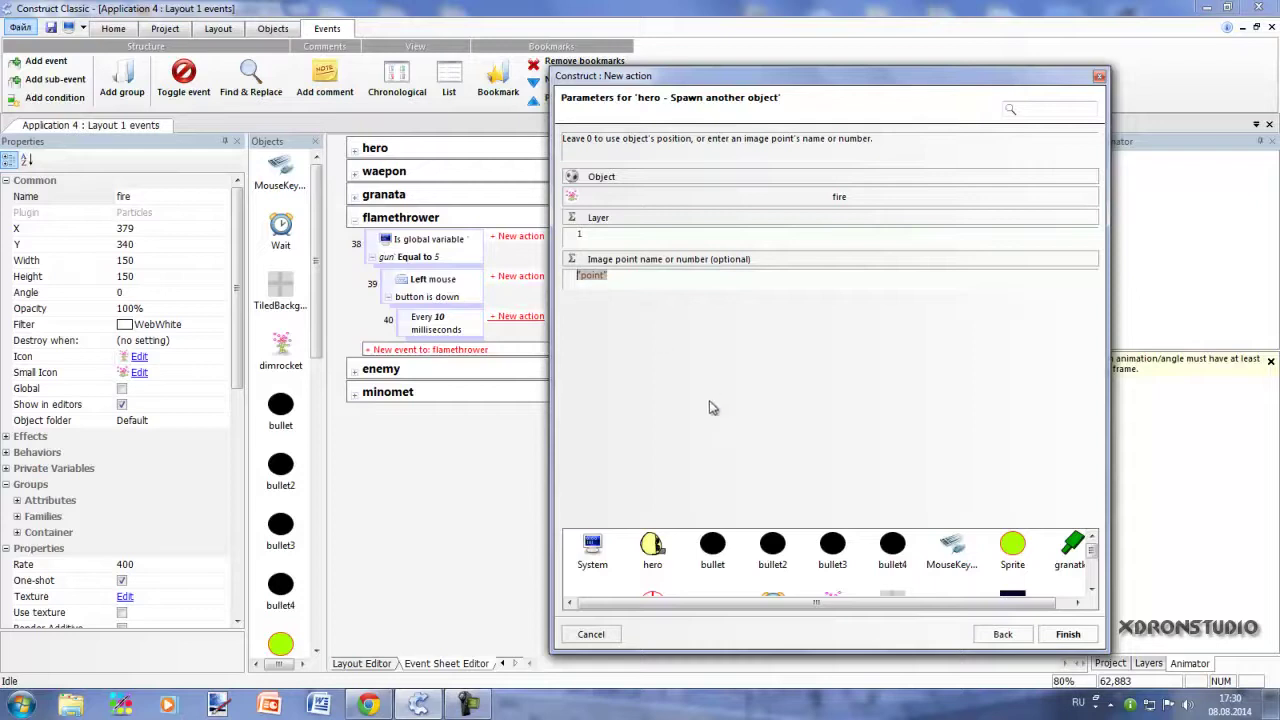
click(1062, 634)
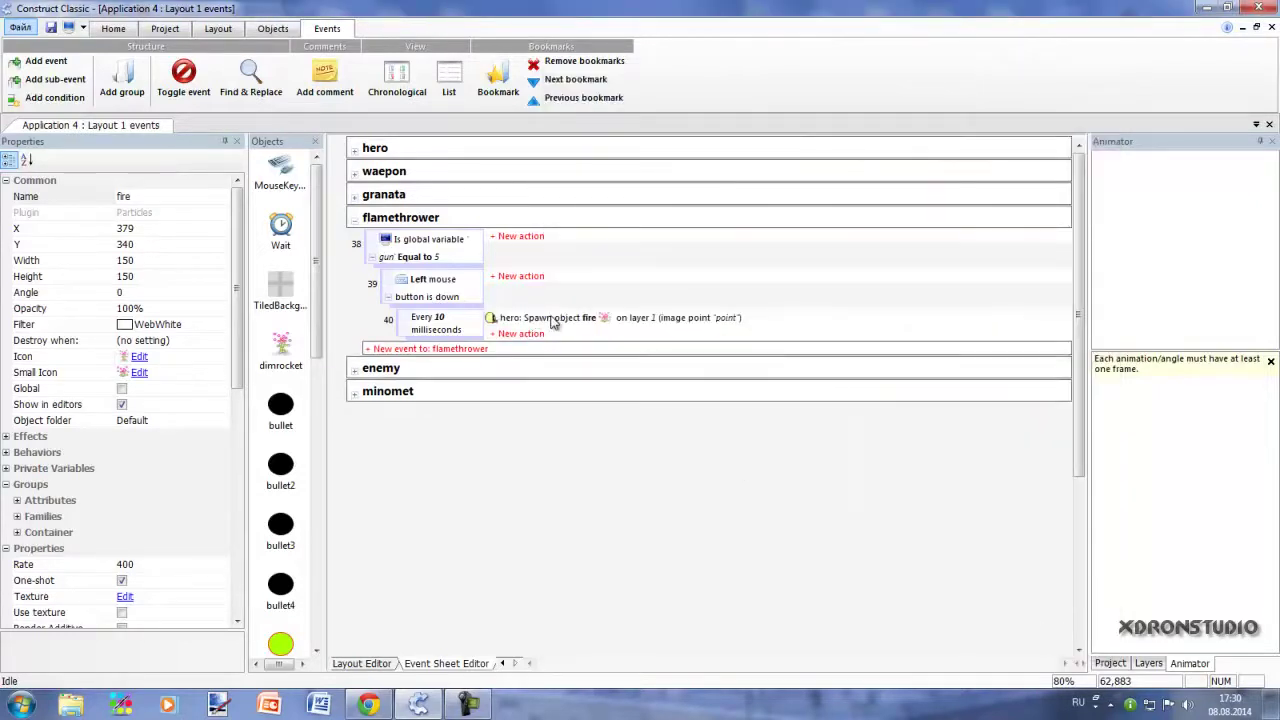
- Duplicate the hero's spawn fire action and change the copy's spawned object to fireyelow
ctrl+drag(567, 319, 567, 334)
double_click(600, 336)
double_click(622, 196)
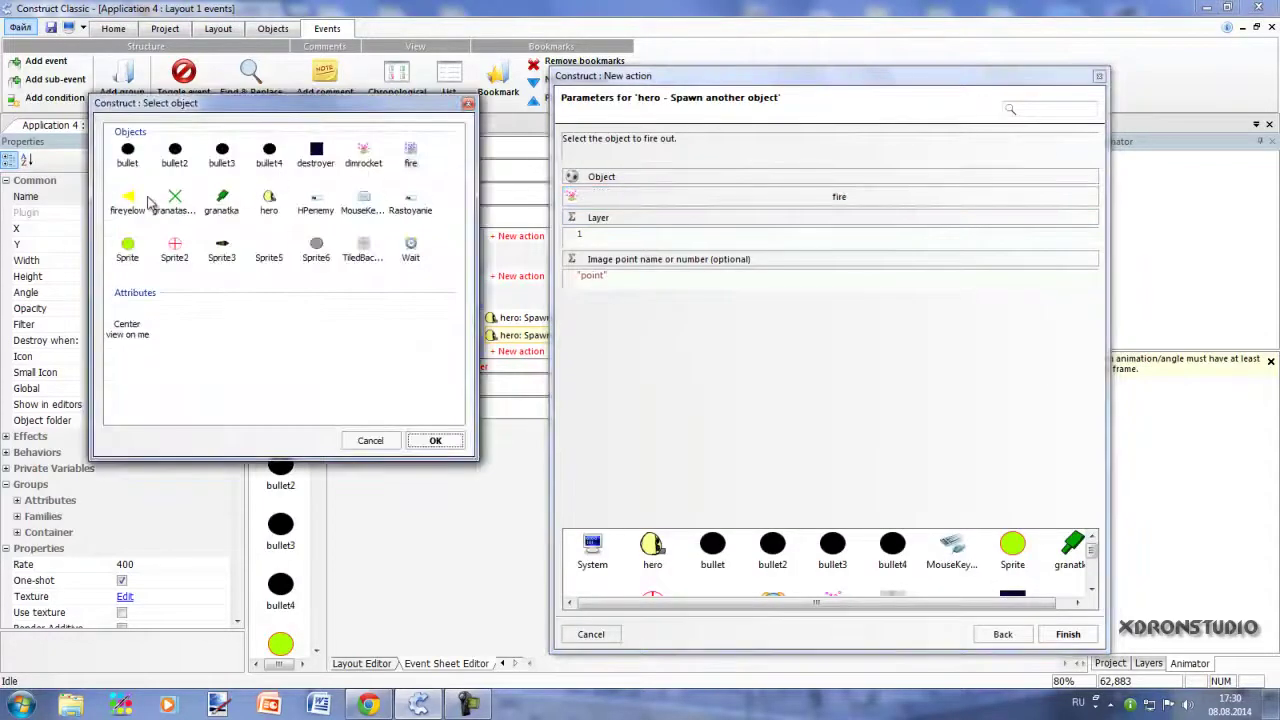
double_click(135, 200)
click(1068, 634)
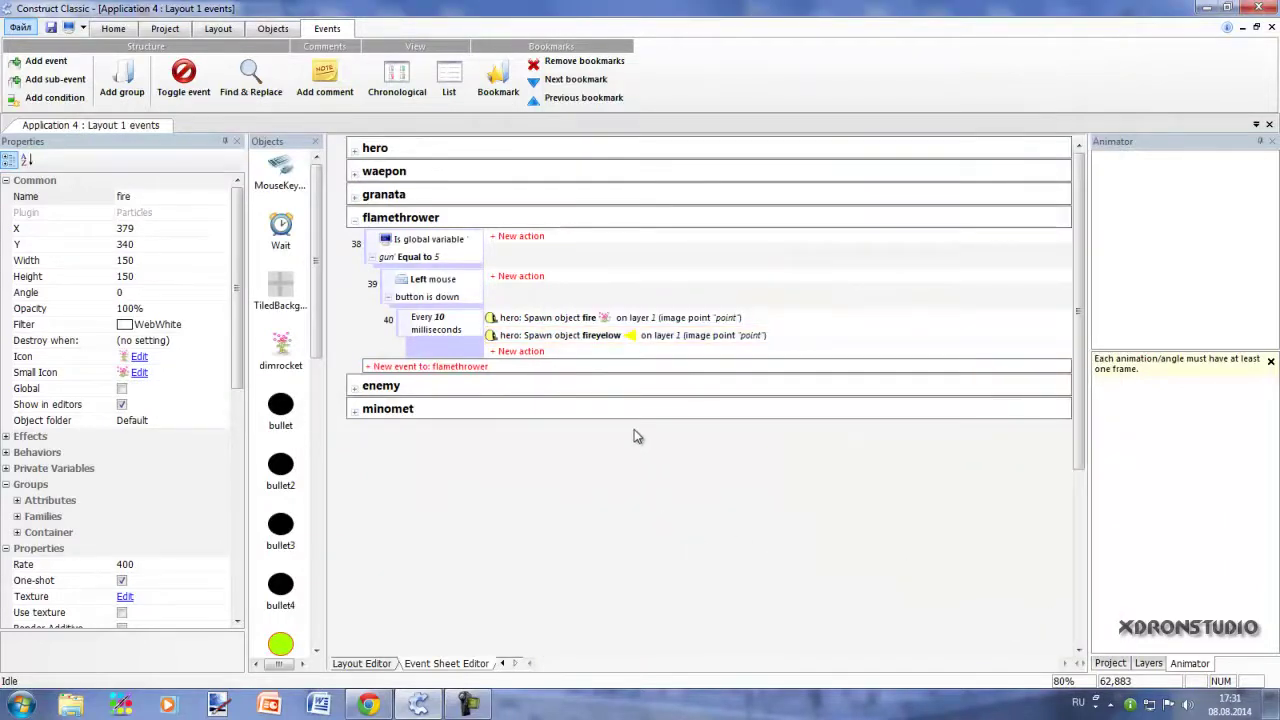
- Add an action to the gun equal to 5 event that sets the hero's animation to "ognemet"
click(517, 239)
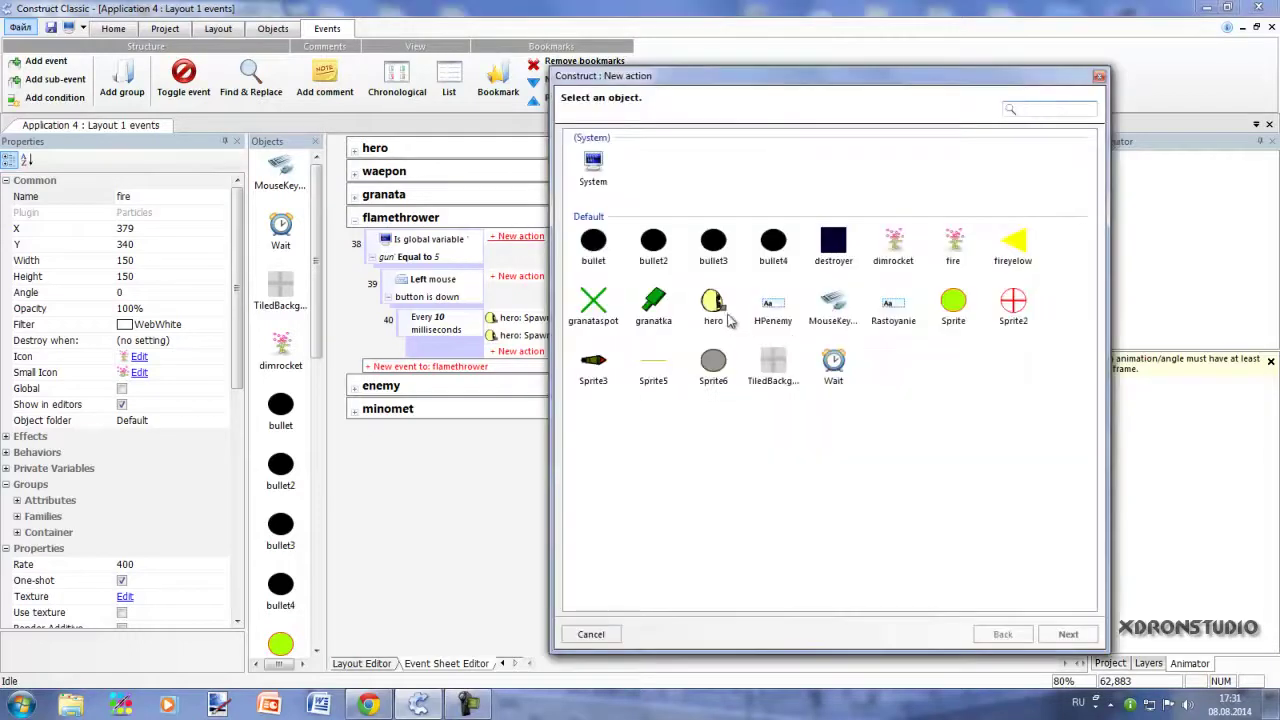
double_click(713, 303)
double_click(748, 245)
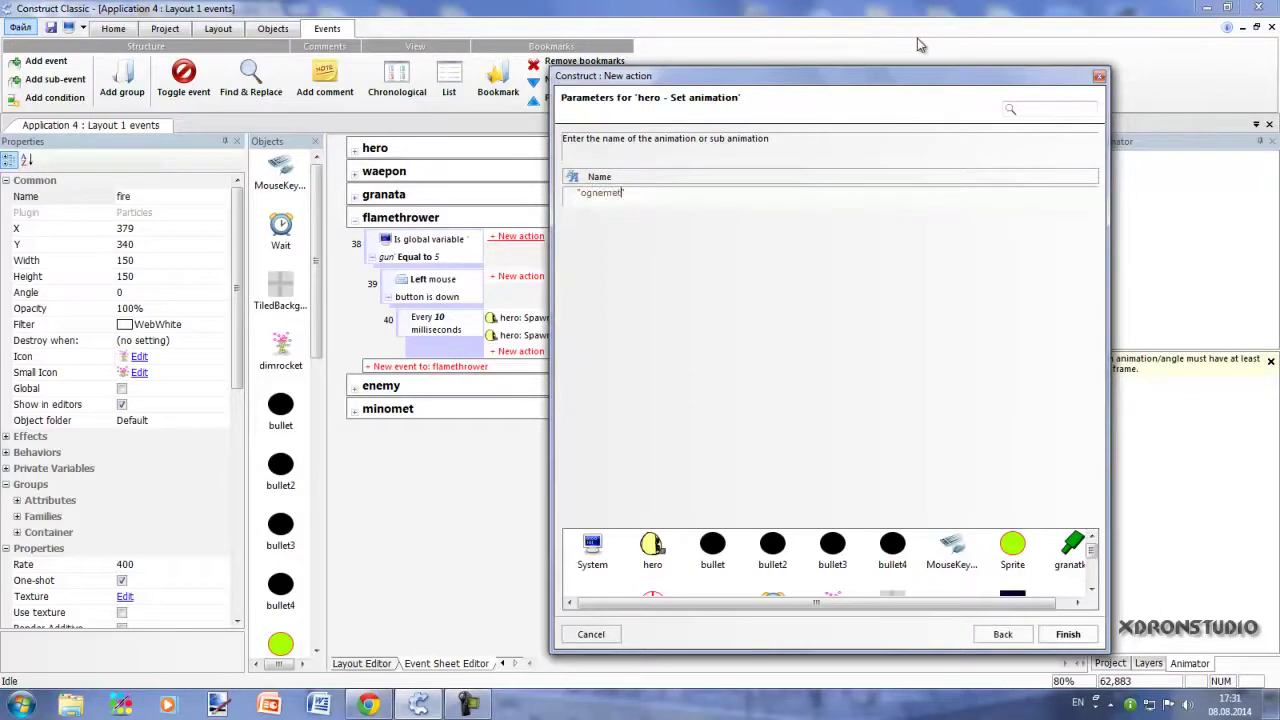
click(1066, 634)
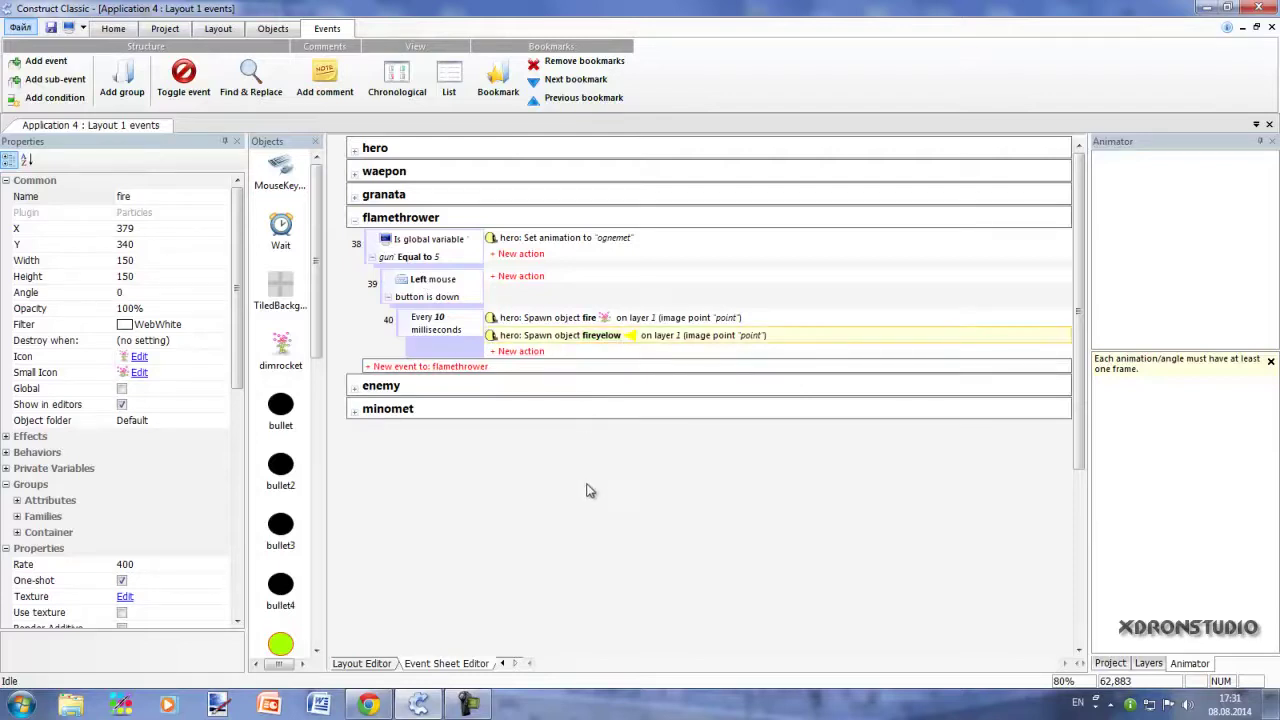
- Add a Bullet behavior to the fireyelow triangle sprite in the layout
click(362, 663)
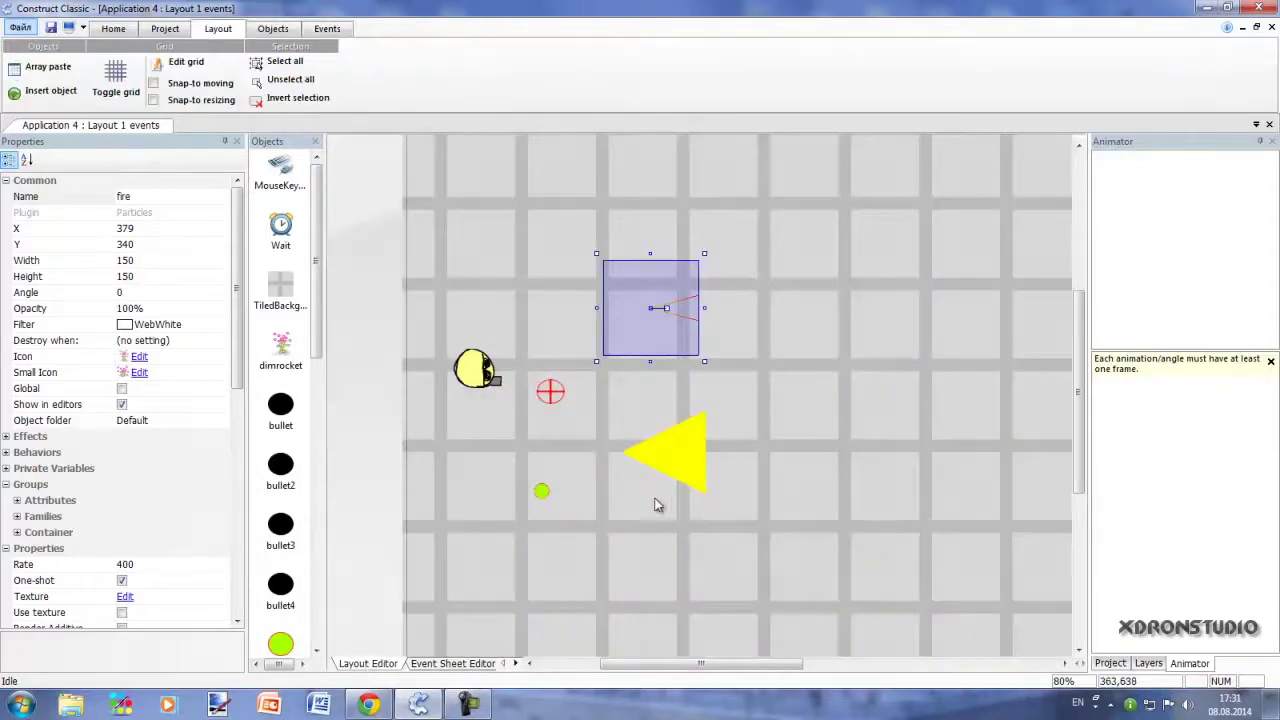
click(661, 464)
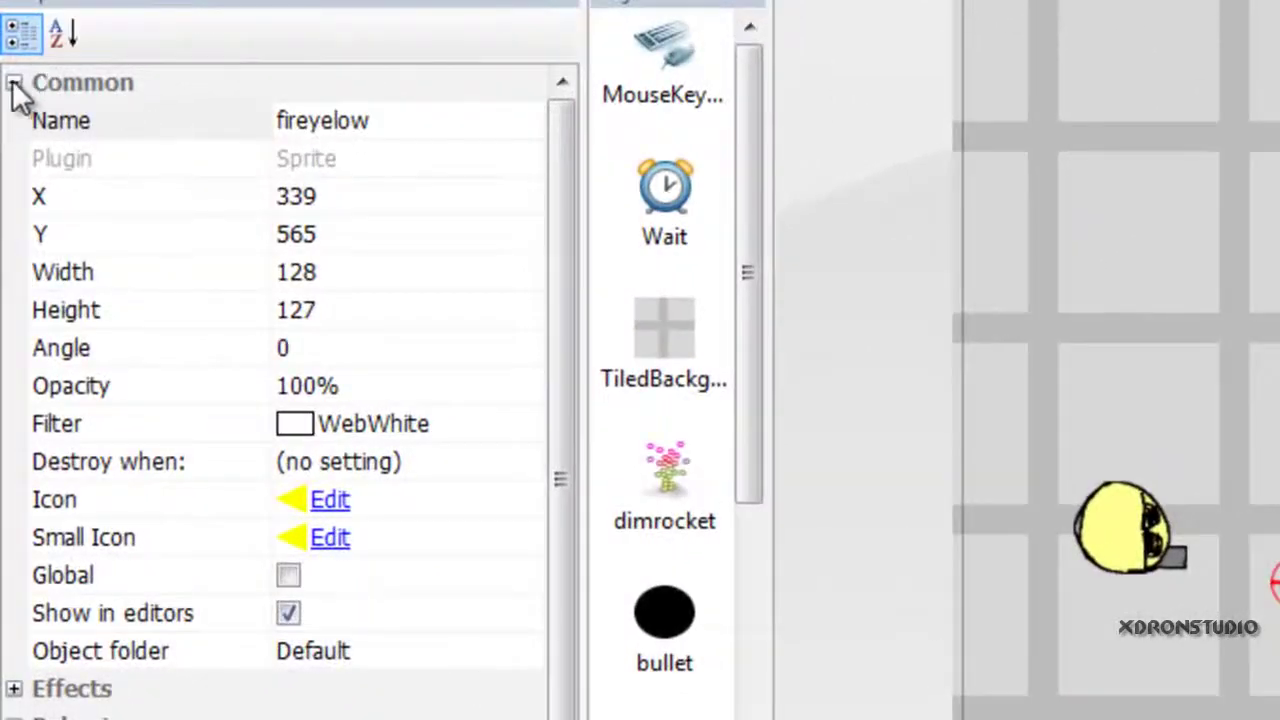
click(14, 83)
click(14, 157)
click(316, 196)
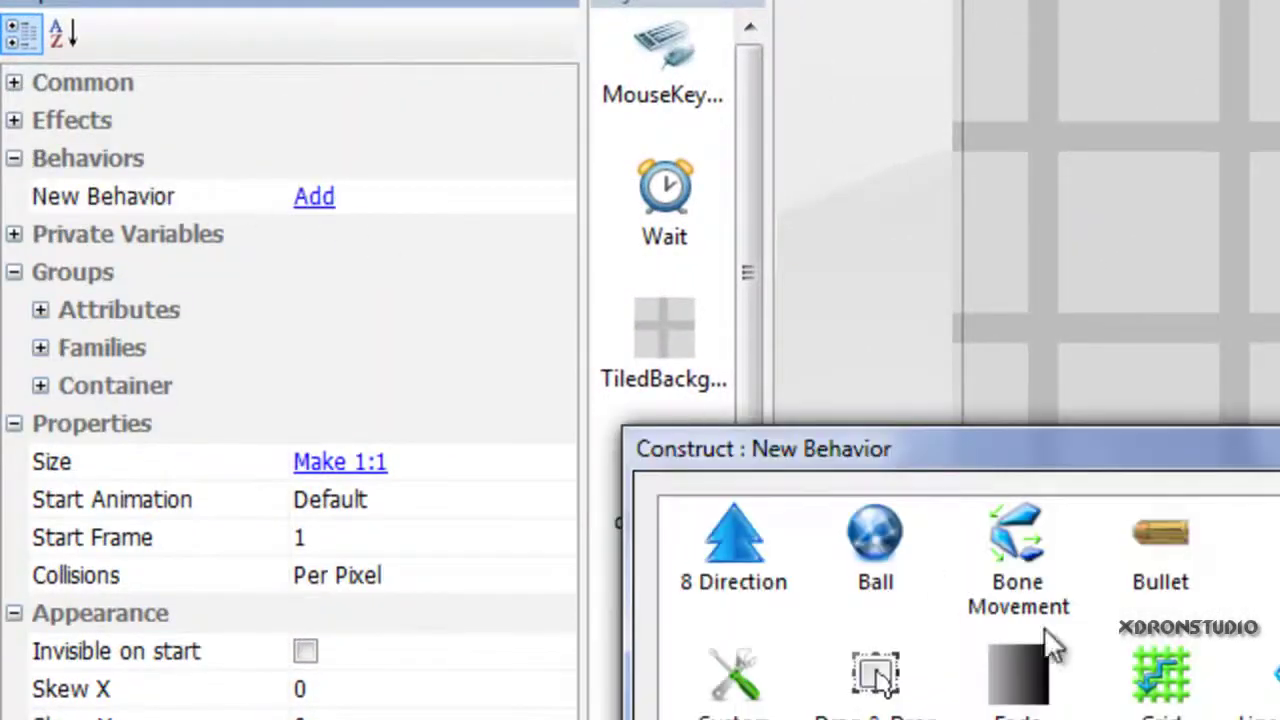
double_click(1152, 548)
- Set fireyelow's Bullet speed to 900, its destroy condition to Range exceeded, and its range to 600
click(317, 275)
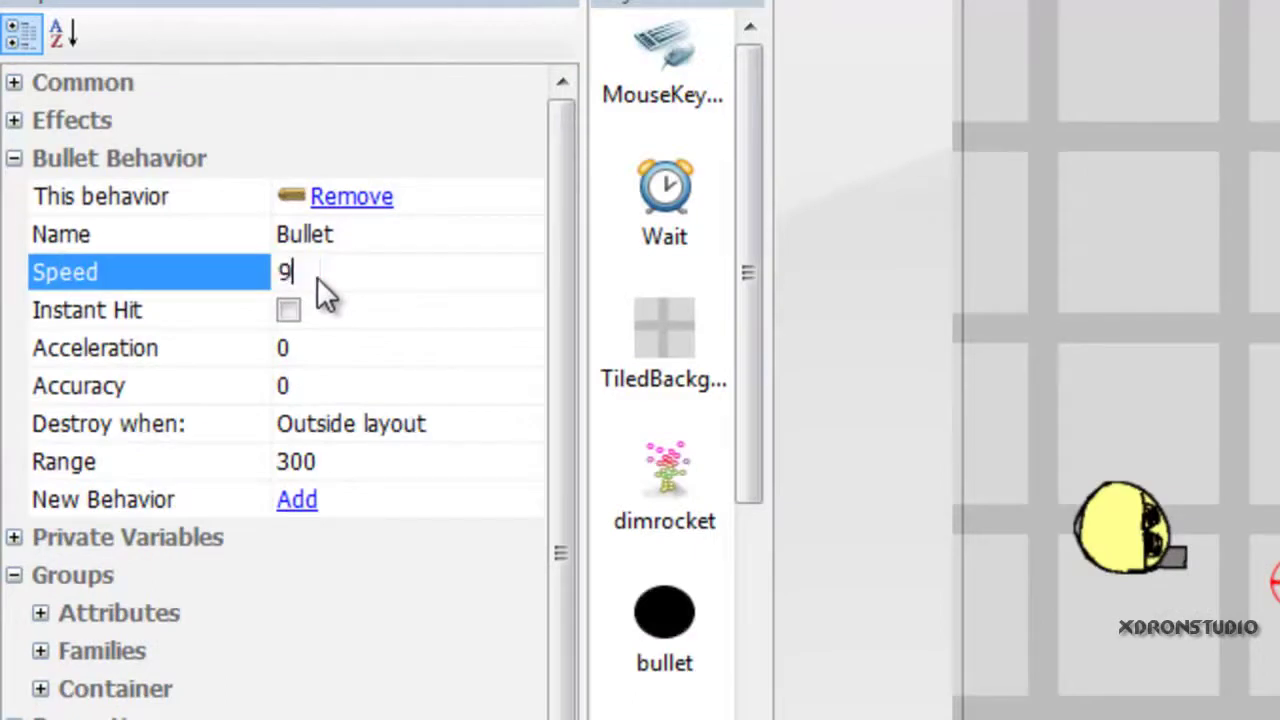
click(345, 420)
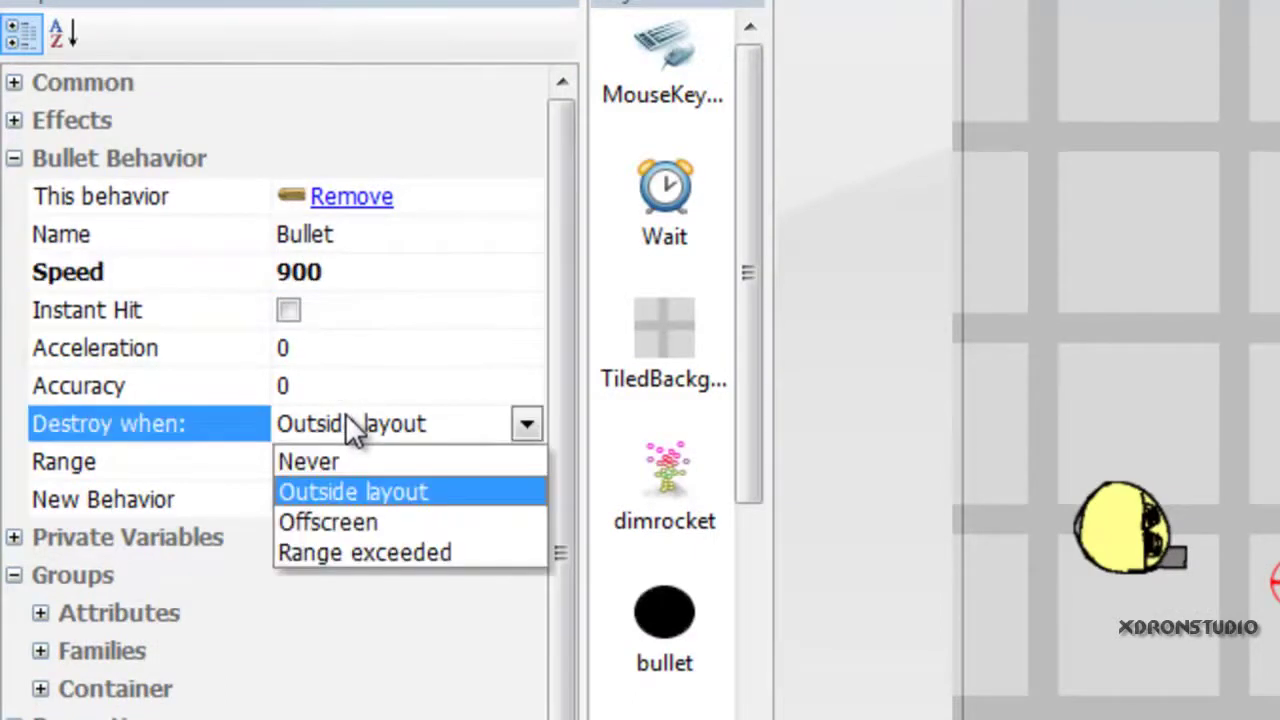
click(391, 555)
click(307, 462)
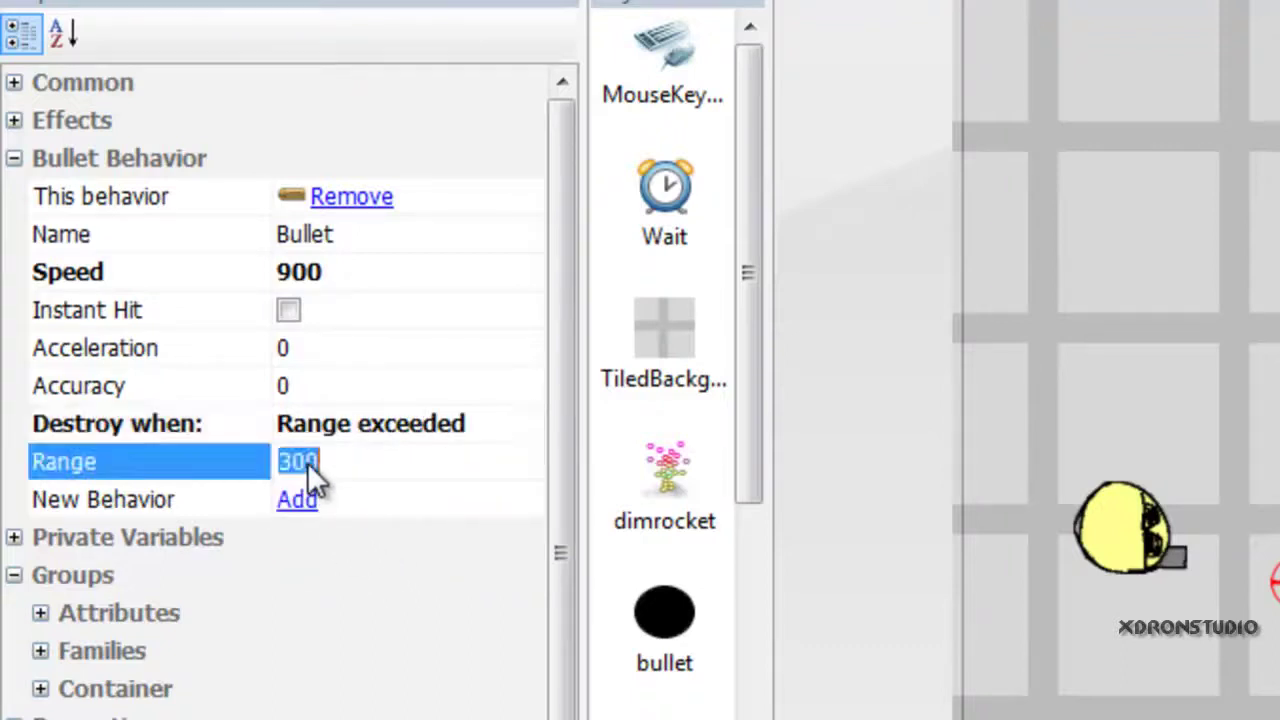
text(600)
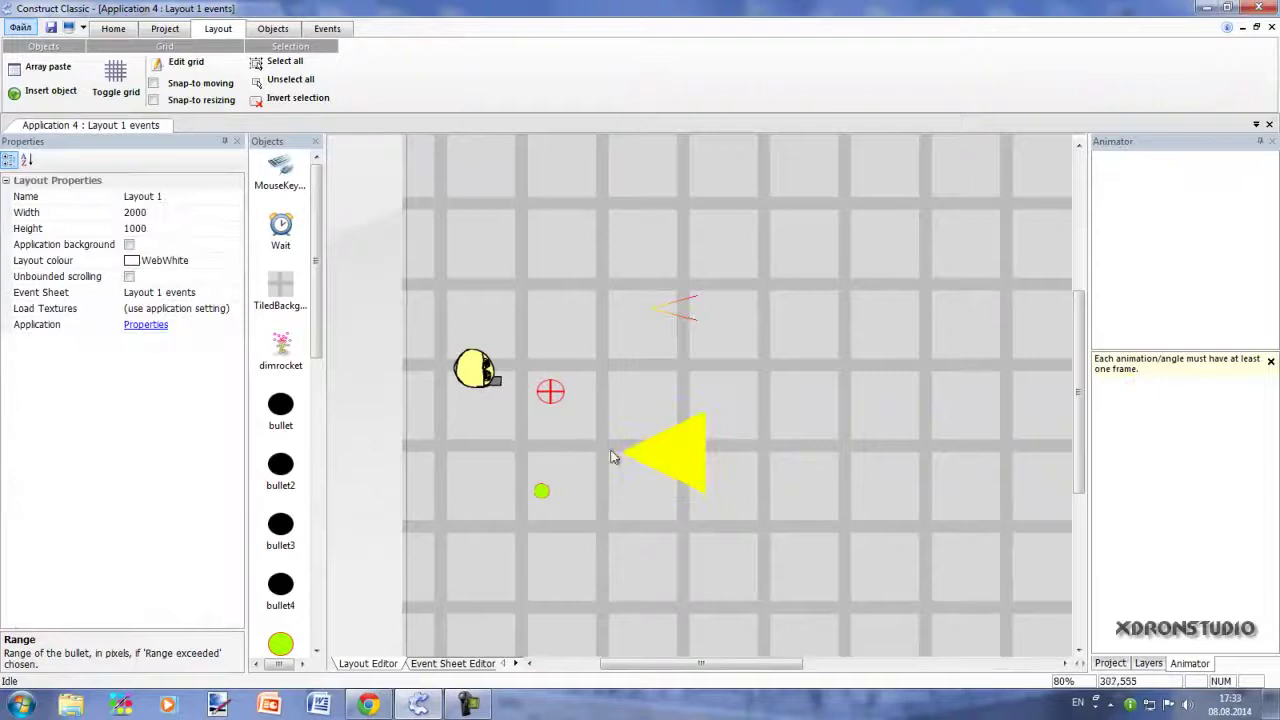
- Move the fireyelow triangle to the empty area just above the hero in the layout
click(665, 456)
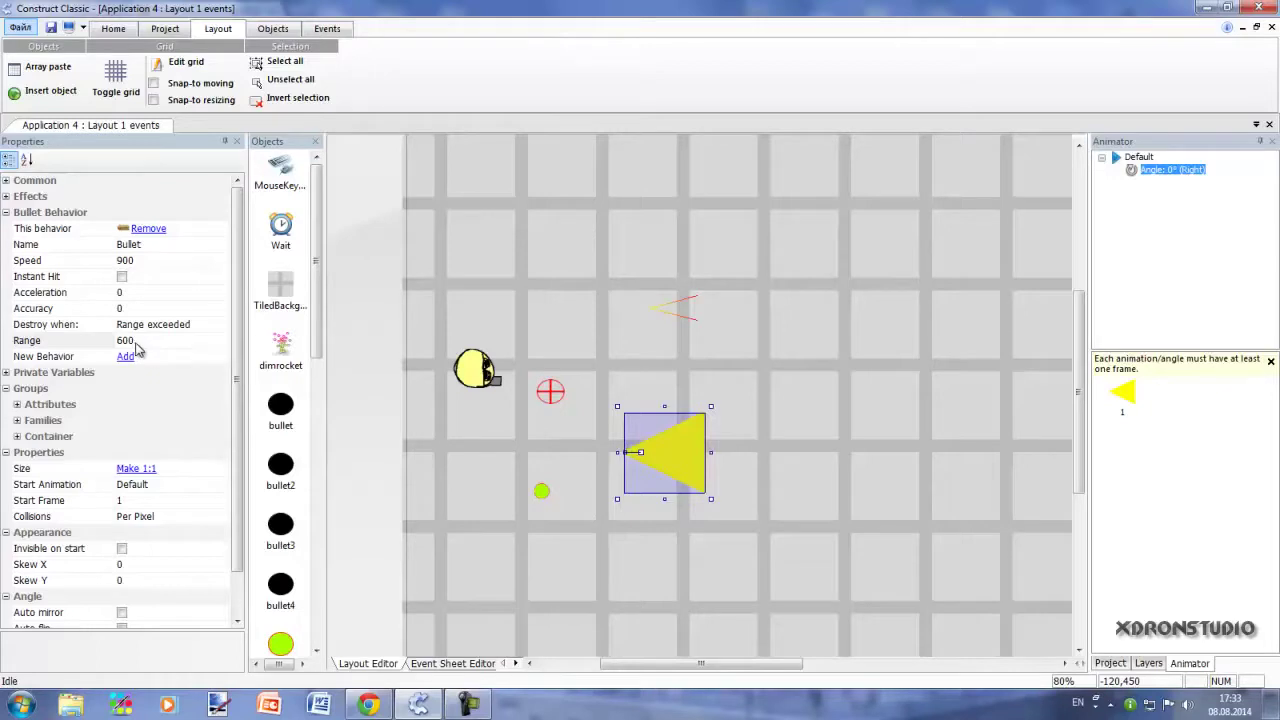
mouse_move(633, 447)
mouse_down()
mouse_move(572, 328)
mouse_move(617, 455)
mouse_up()
click(618, 378)
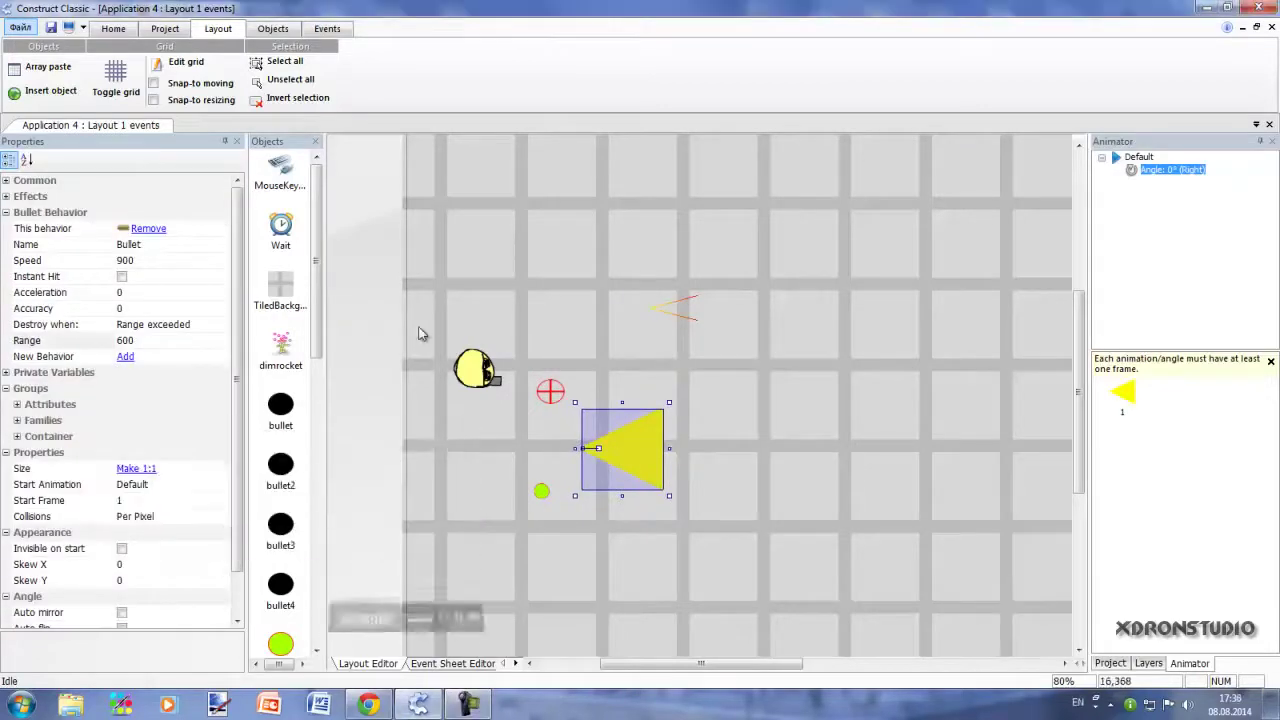
drag(633, 459, 547, 254)
click(453, 664)
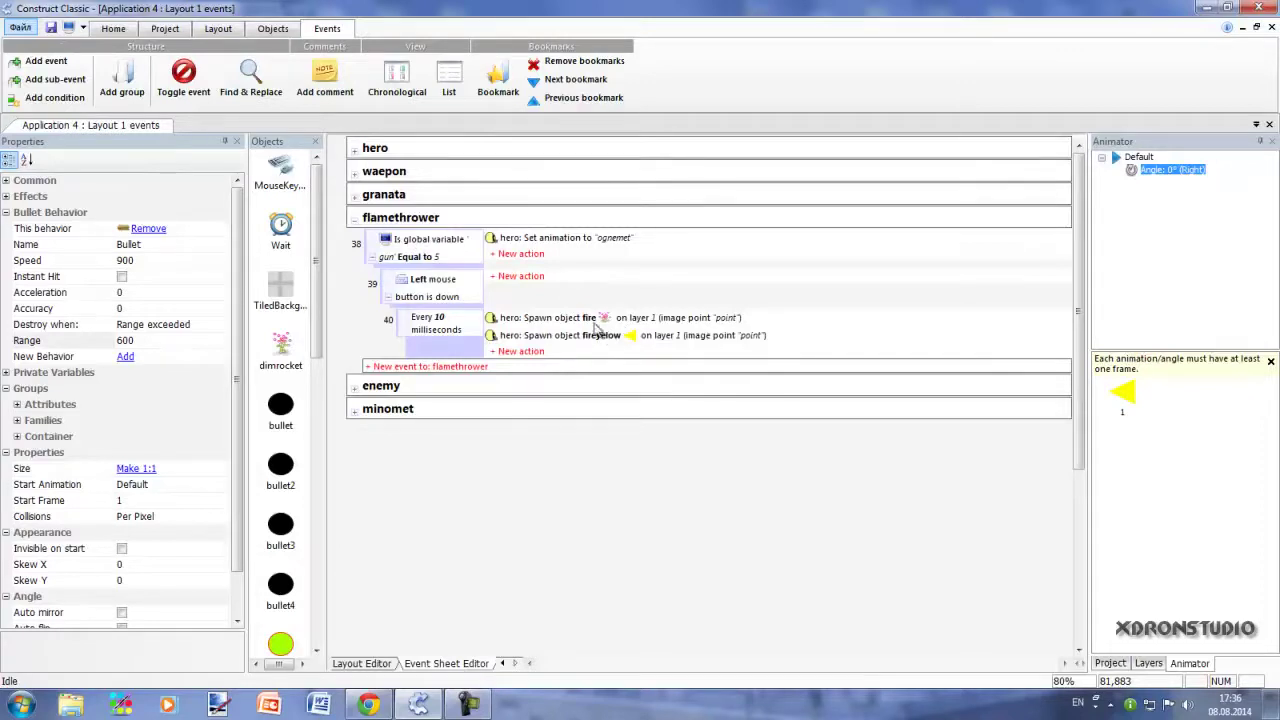
click(381, 666)
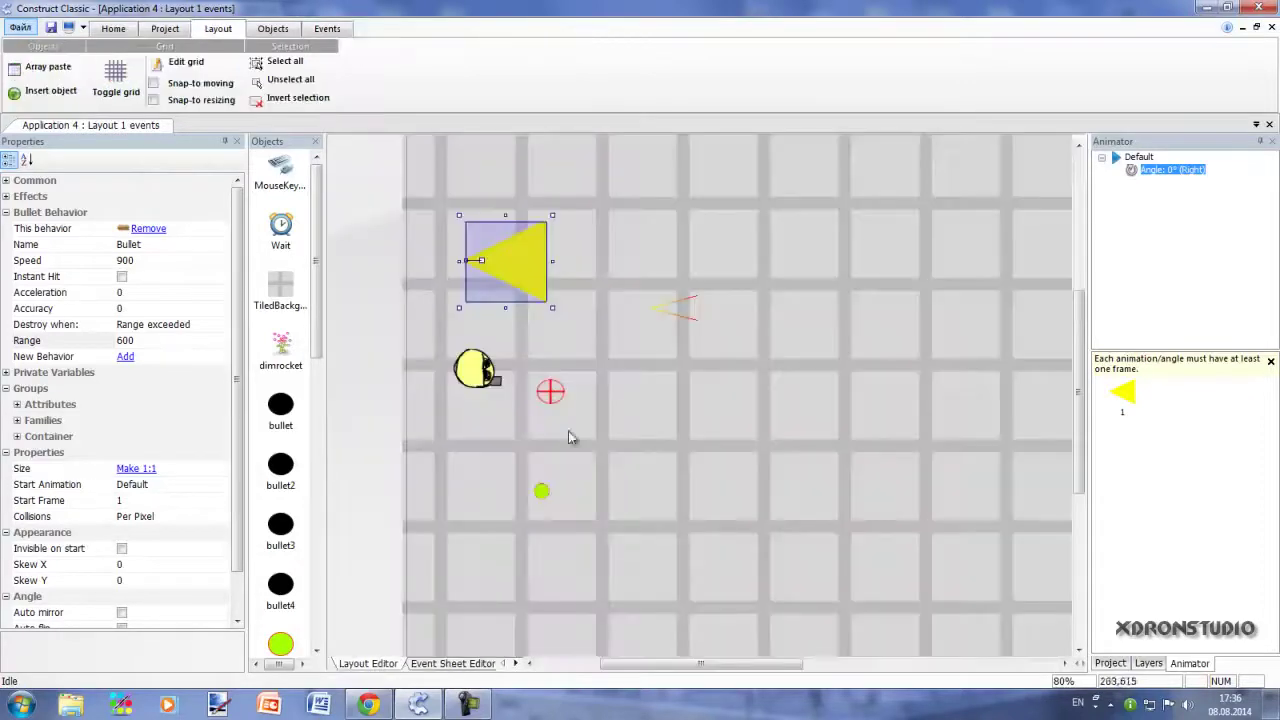
mouse_move(509, 266)
mouse_down()
mouse_move(533, 289)
mouse_move(519, 272)
mouse_up()
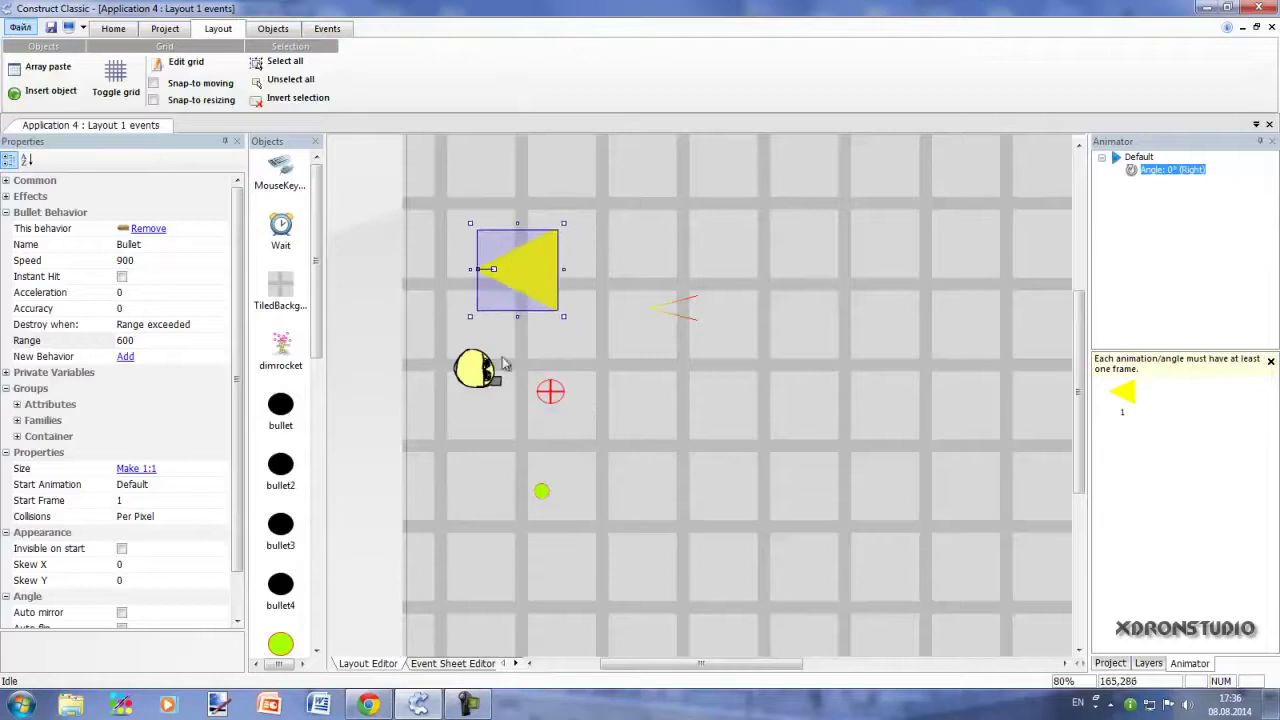
- Preview the game, move the hero and fire the flamethrower to compare the flame with the triangles' reach, and close the preview
click(452, 664)
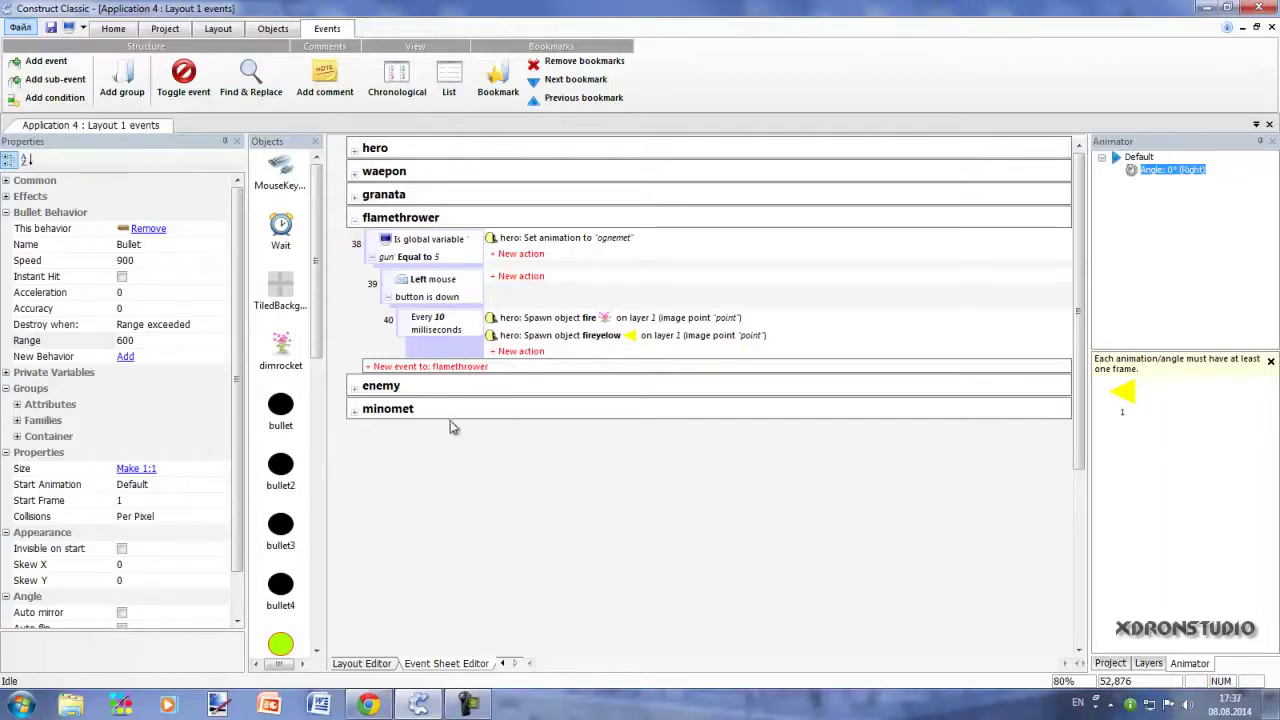
click(68, 27)
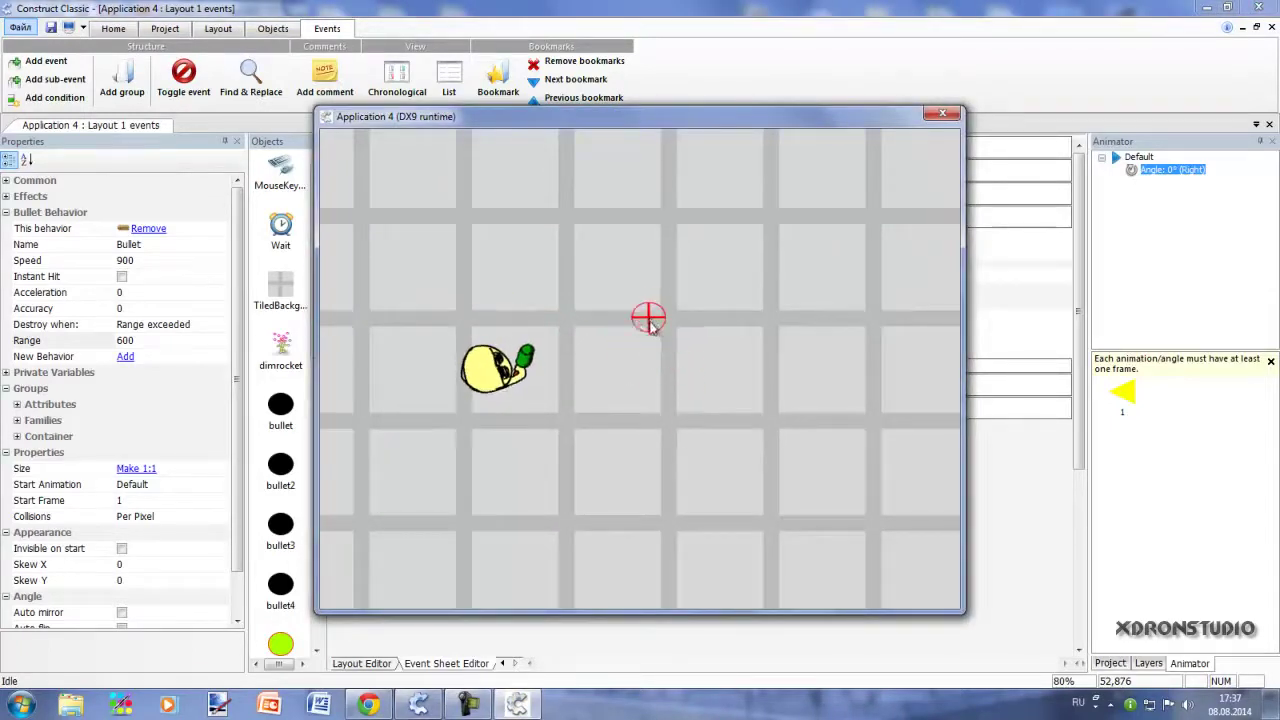
key(w)
key(a)
drag(806, 432, 812, 466)
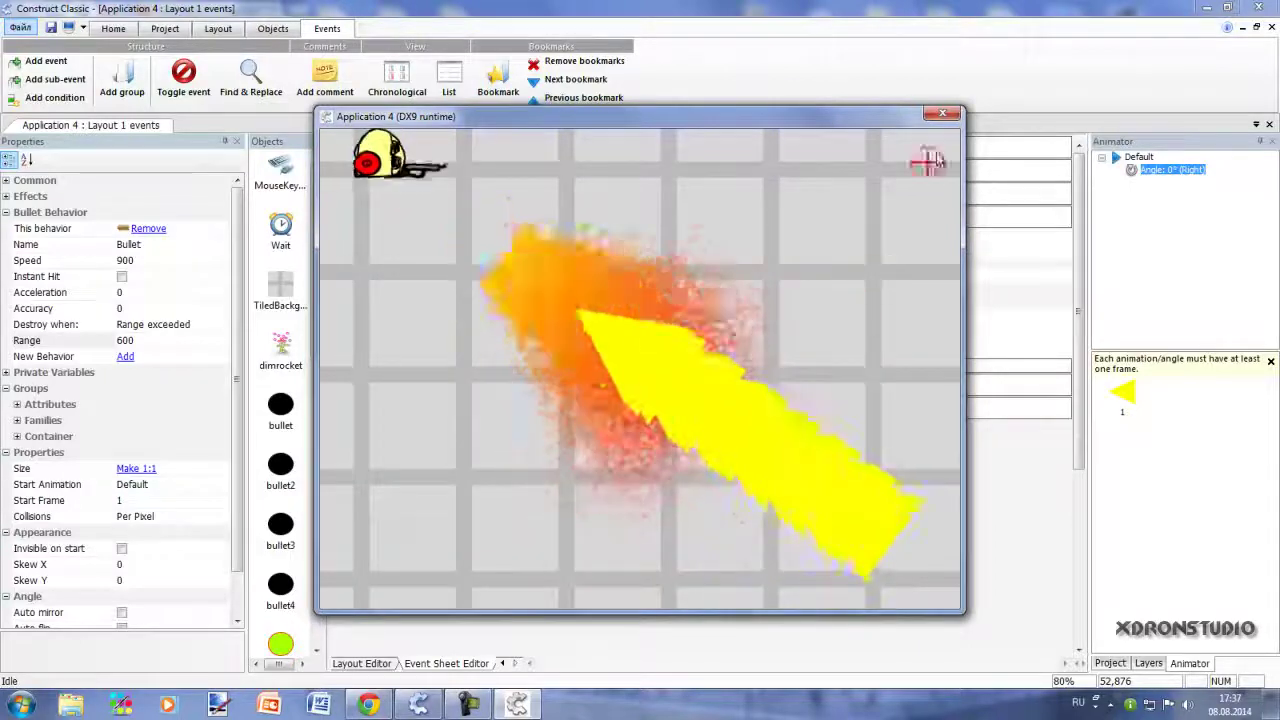
click(943, 114)
- Set the range of fireyelow's Bullet behavior to 400
click(366, 664)
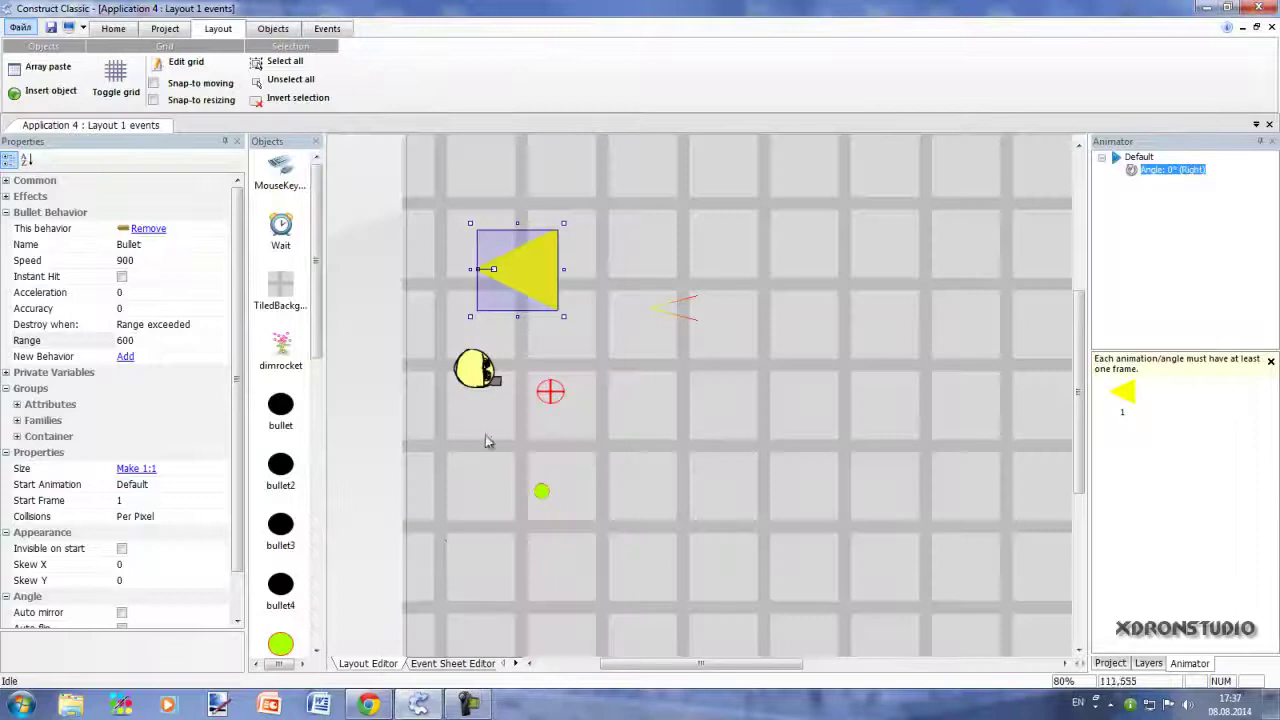
click(148, 345)
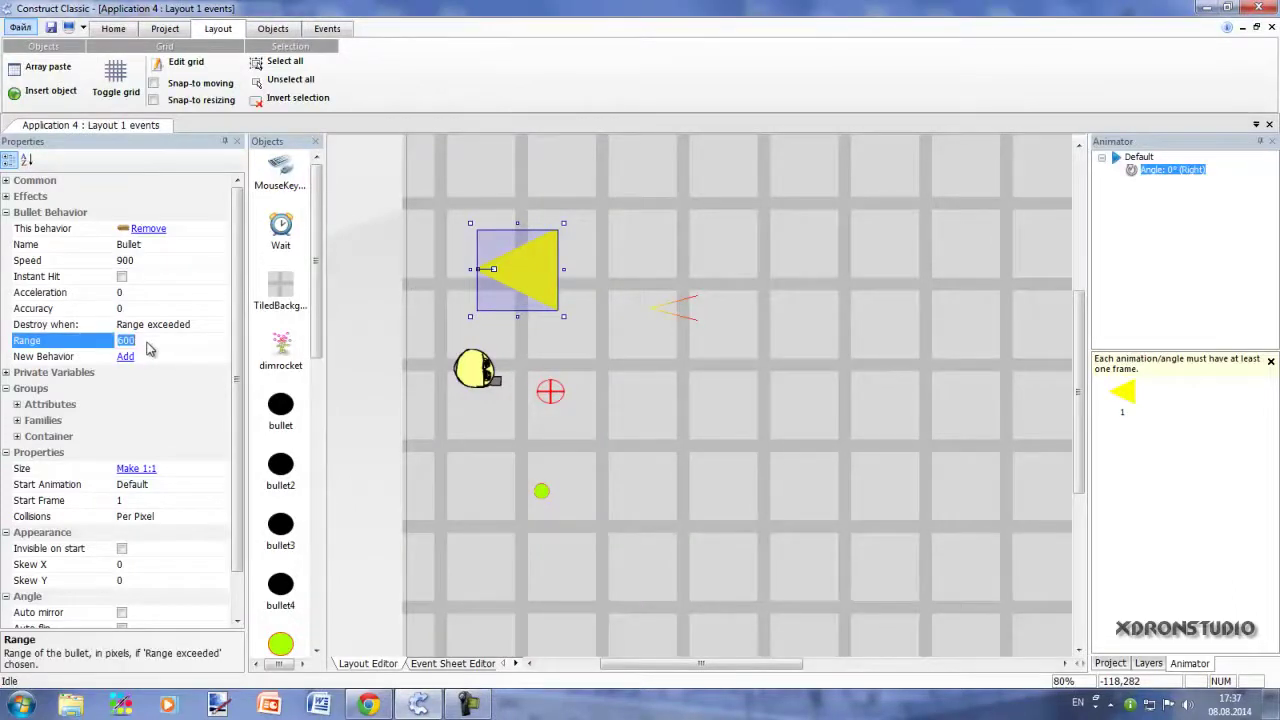
text(400)
- Preview the game again, switch the hero to the flamethrower and fire it to check the new triangle range
key(F5)
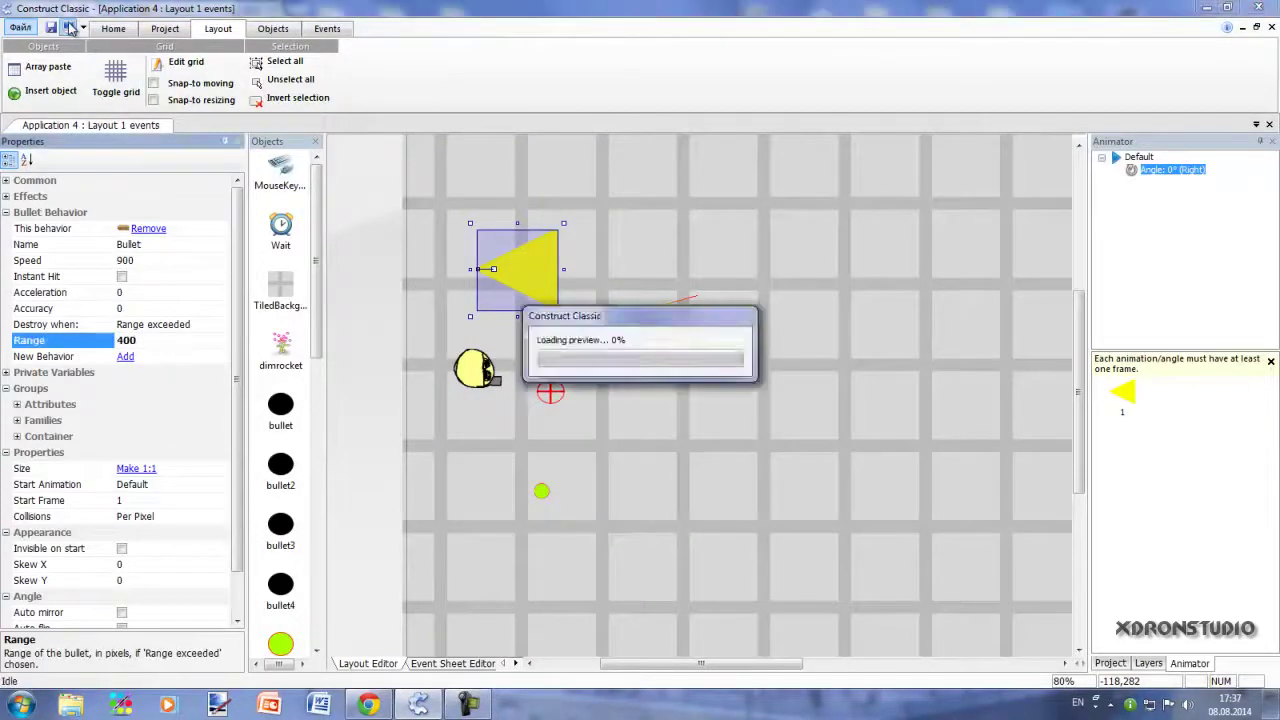
click(754, 400)
key(w)
key(a)
scroll(756, 407, down, 3)
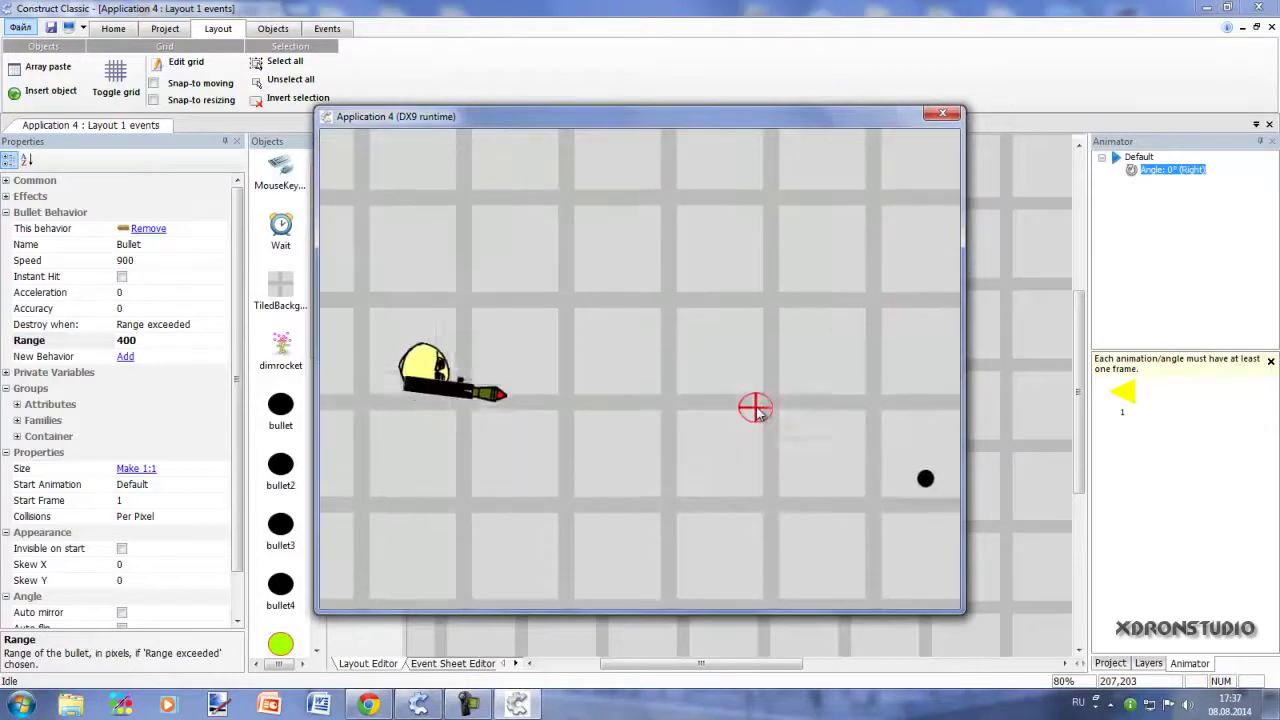
scroll(756, 407, down, 1)
key(w)
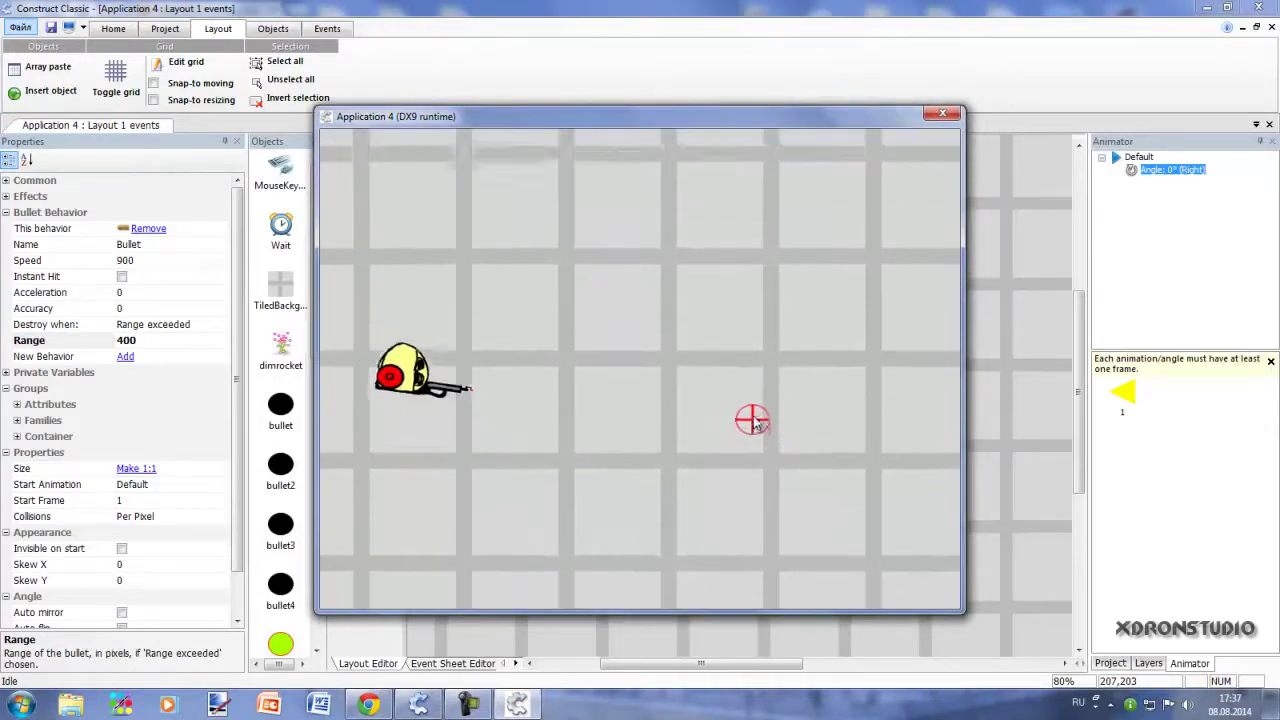
drag(760, 434, 917, 200)
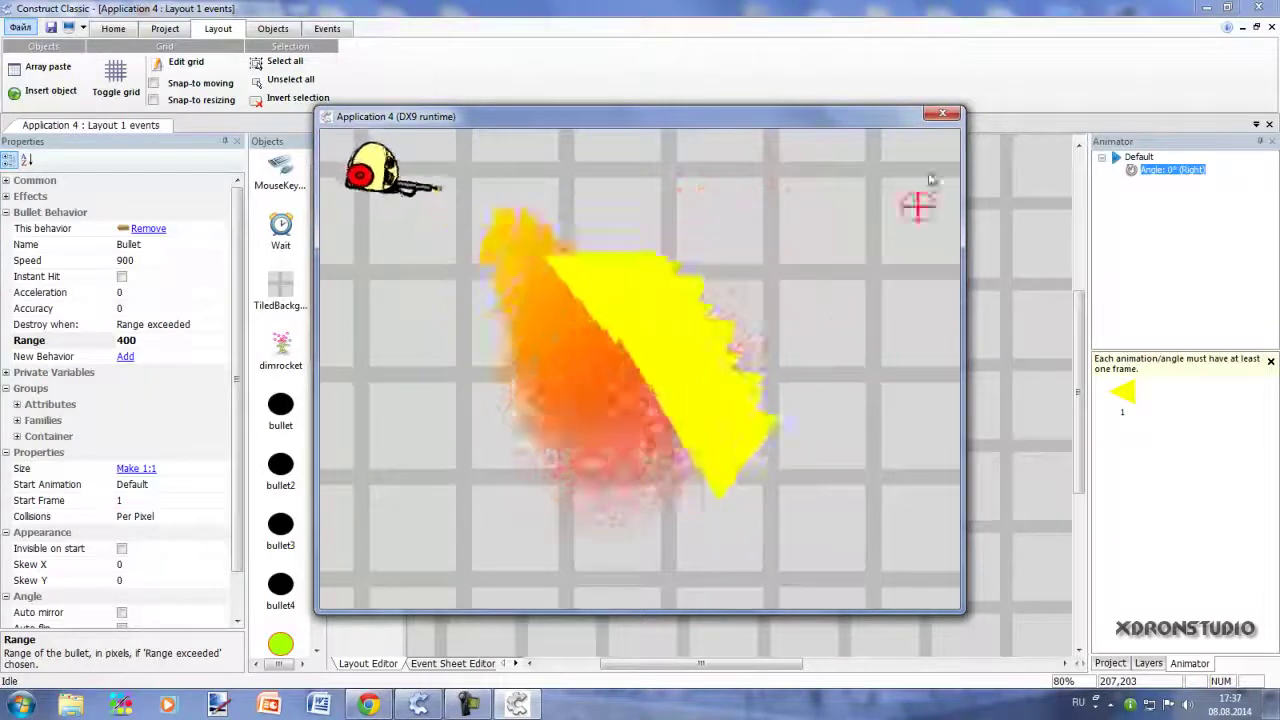
- Close the game preview and make the fireyelow triangle invisible on start
click(940, 114)
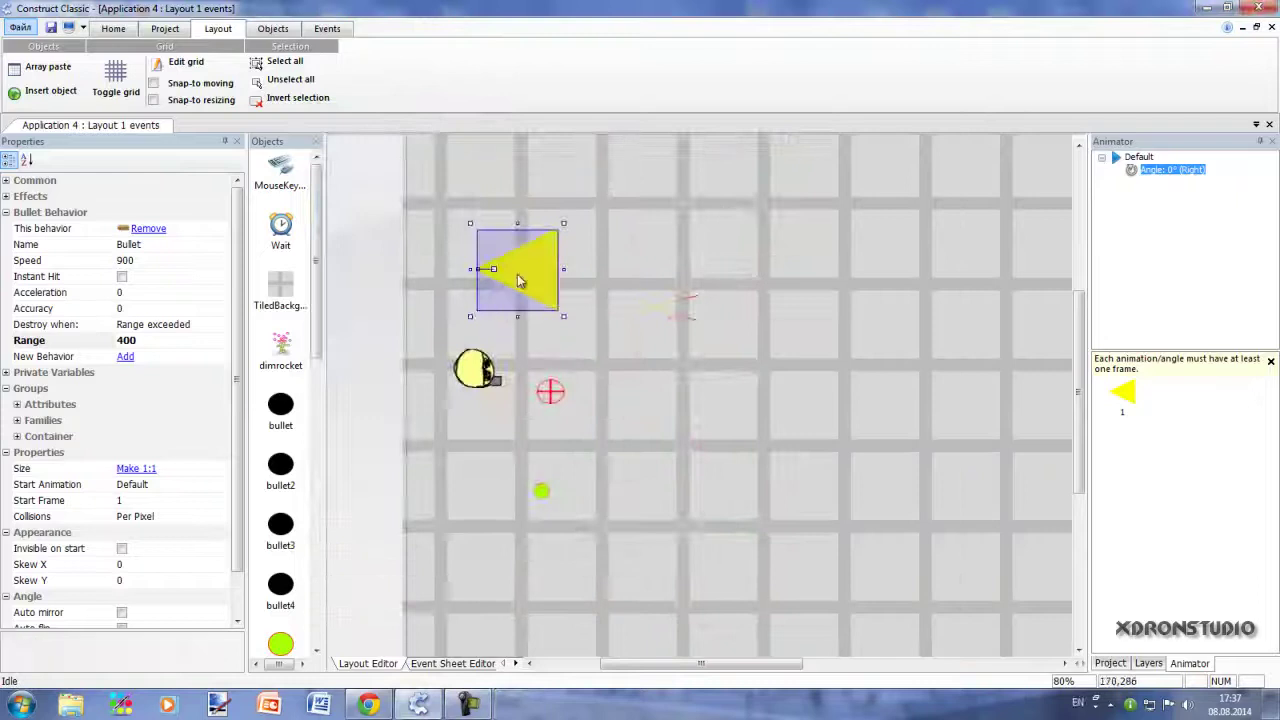
scroll(245, 365, down, 3)
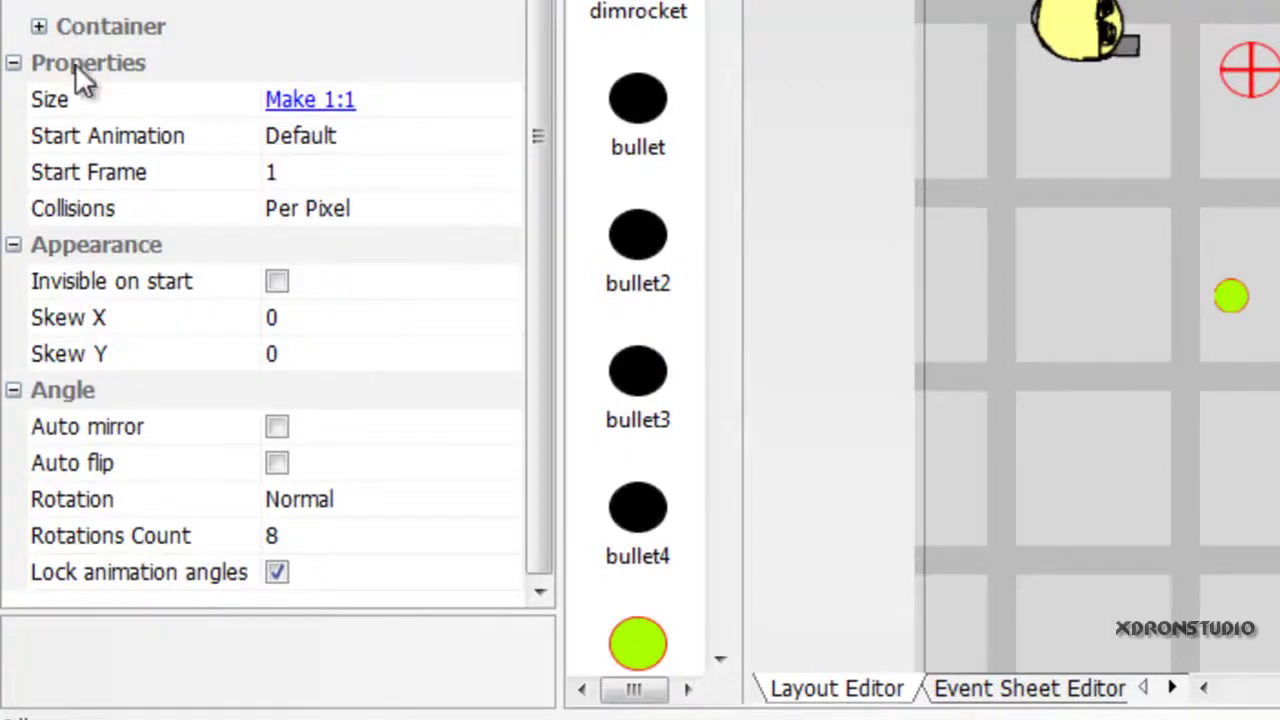
click(278, 282)
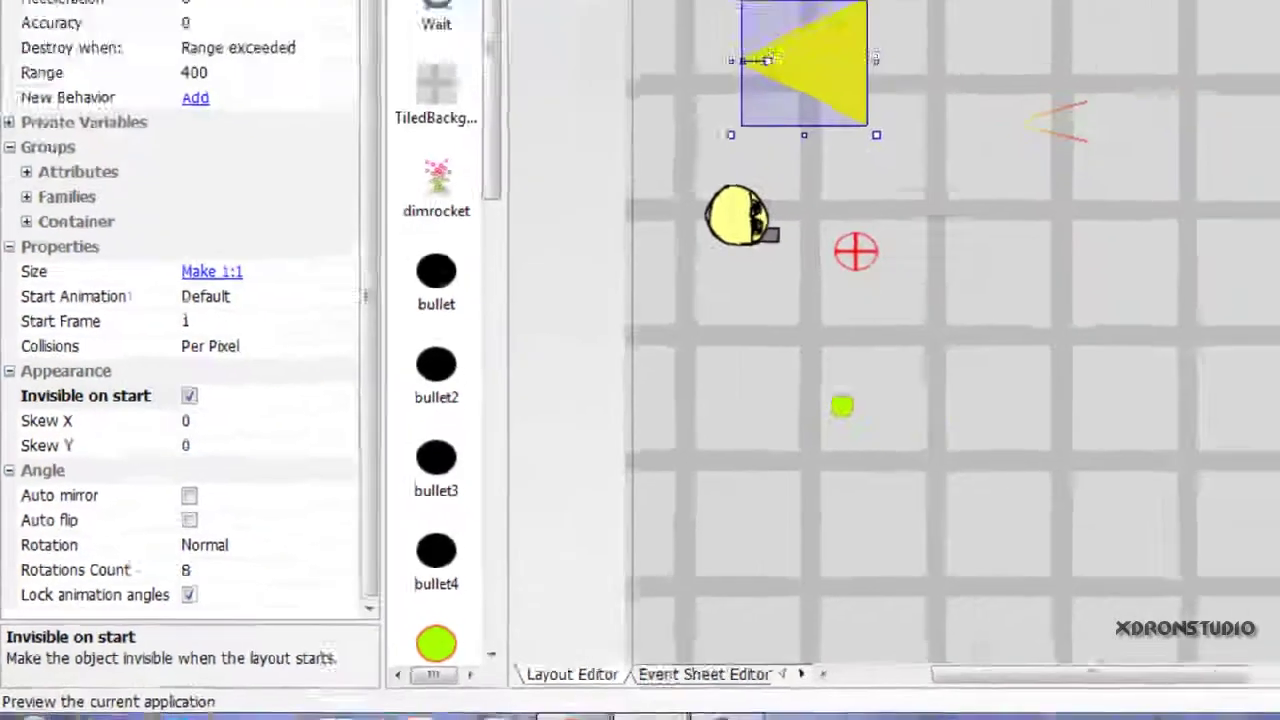
- Preview the game, switch the hero to the flamethrower and fire it in several directions while moving to check that the triangles are hidden
click(67, 28)
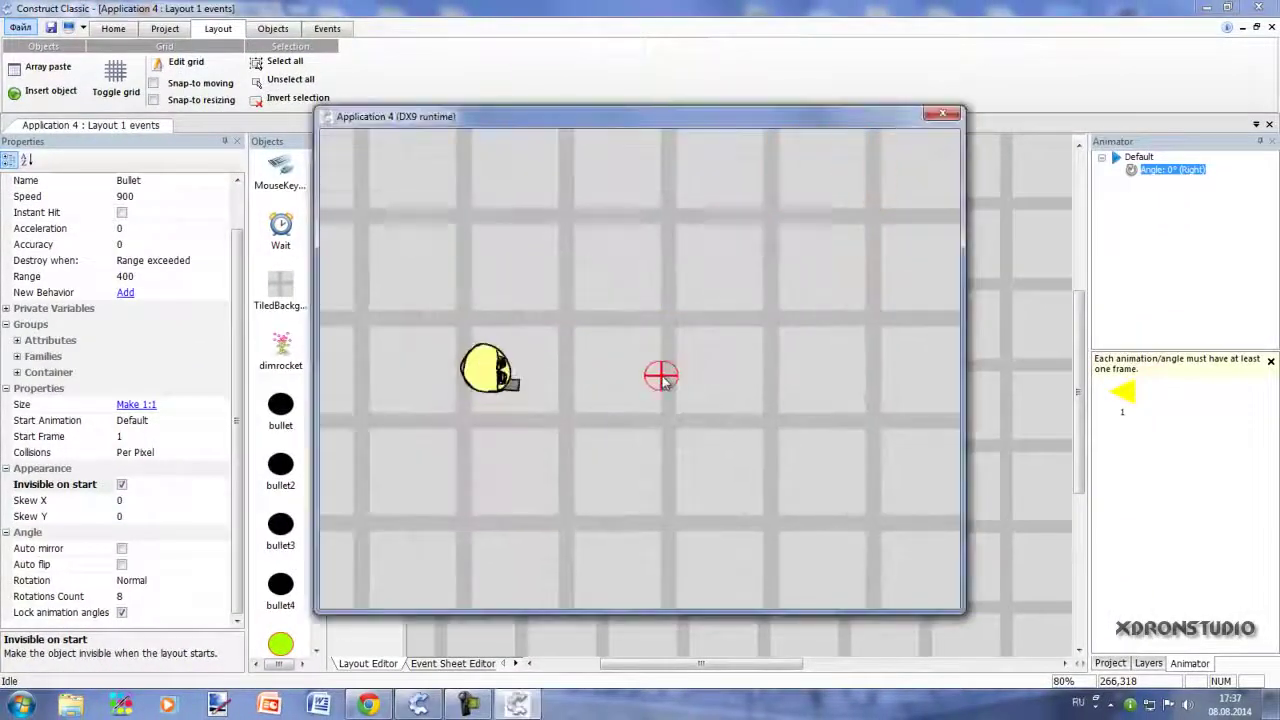
key(w)
key(a)
drag(769, 400, 435, 380)
drag(537, 266, 860, 386)
key(Down)
key(Right)
key(Left)
key(Right)
key(Left)
key(Right)
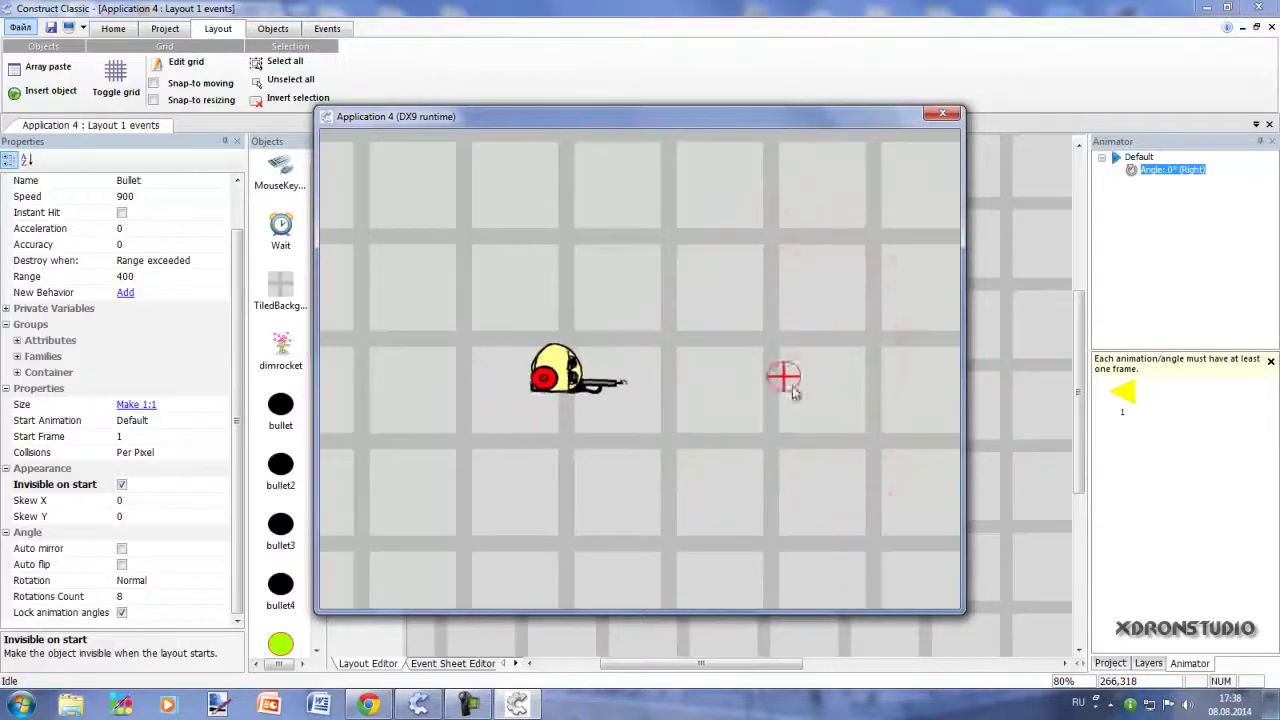
key(Left)
drag(815, 397, 855, 578)
key(Right)
key(Left)
drag(657, 408, 640, 256)
key(Right)
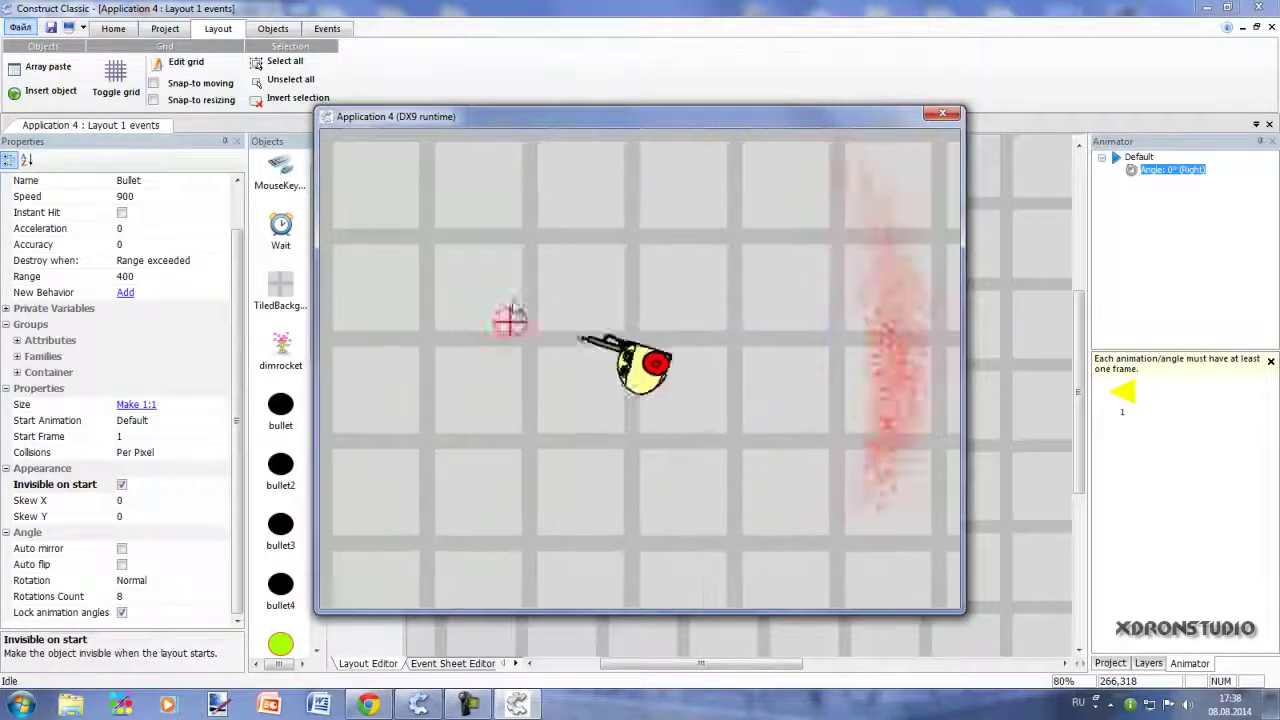
- Walk the hero to the layout's upper-left corner and back while aiming the flamethrower around
key(Left)
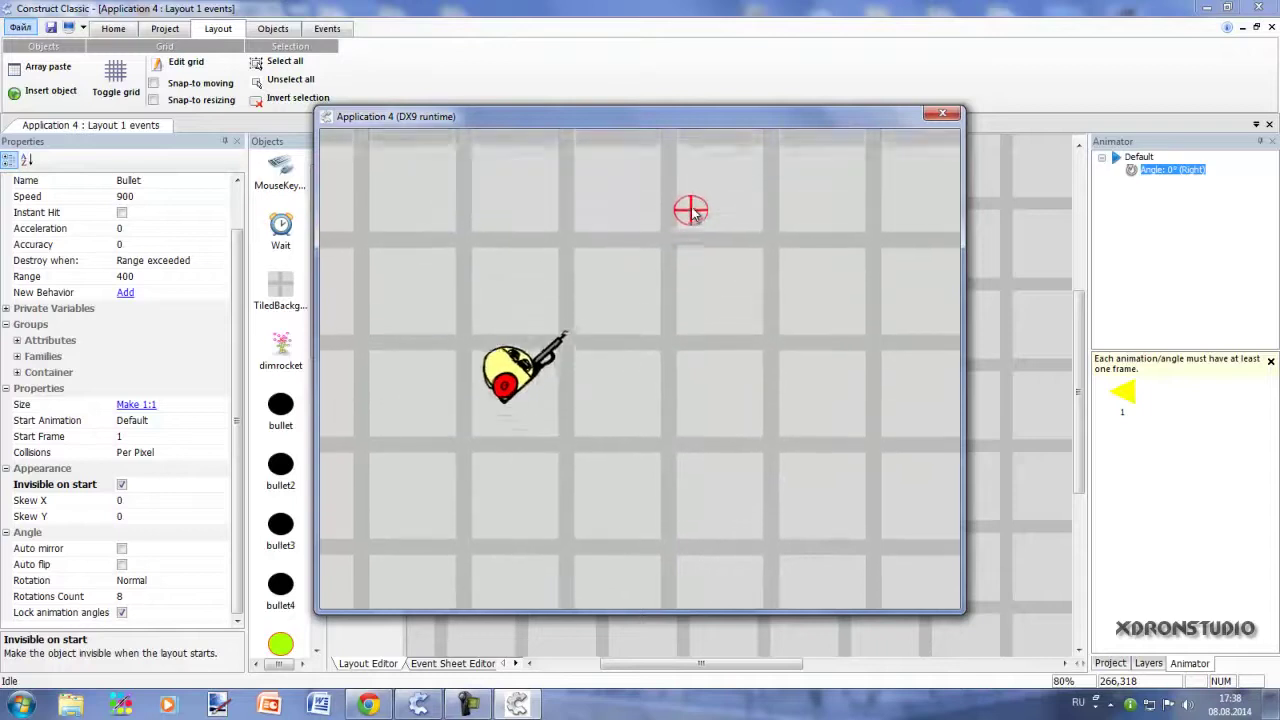
key(Left)
key(Up)
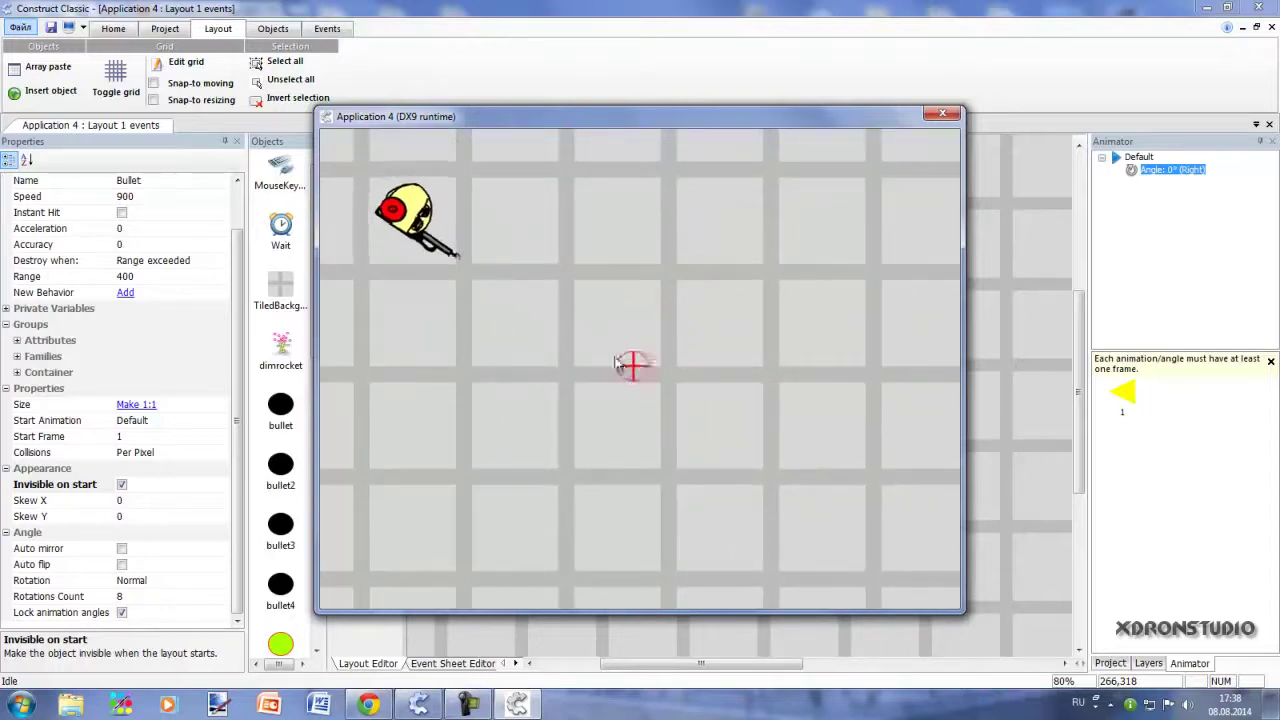
key(Right)
key(Down)
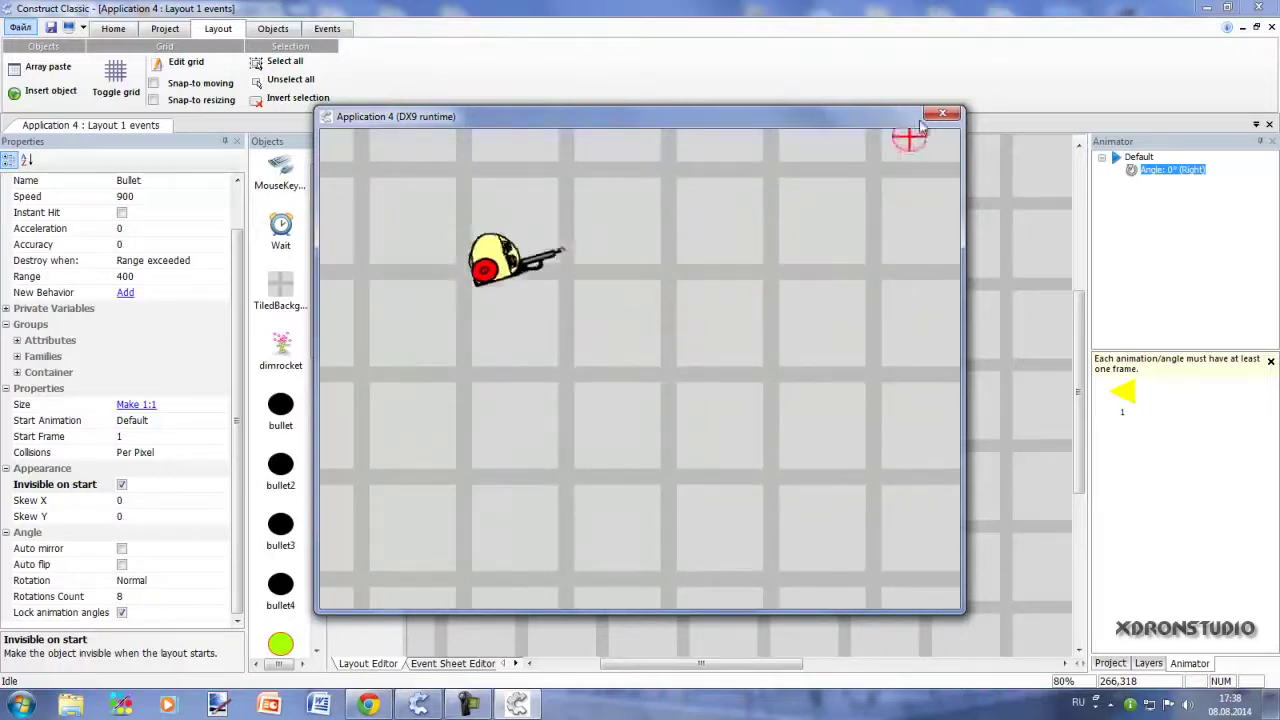
- Fire the flamethrower in wide sweeping arcs around the hero to examine how the flame looks
mouse_move(843, 349)
mouse_down()
mouse_move(586, 497)
mouse_move(609, 229)
mouse_move(818, 402)
mouse_move(594, 456)
mouse_move(688, 286)
mouse_move(620, 483)
mouse_move(619, 280)
mouse_move(723, 429)
mouse_move(566, 411)
mouse_move(737, 338)
mouse_move(772, 287)
mouse_move(810, 366)
mouse_move(826, 496)
mouse_move(876, 540)
mouse_move(886, 269)
mouse_move(794, 423)
mouse_move(556, 437)
mouse_up()
drag(539, 232, 862, 350)
drag(787, 509, 797, 473)
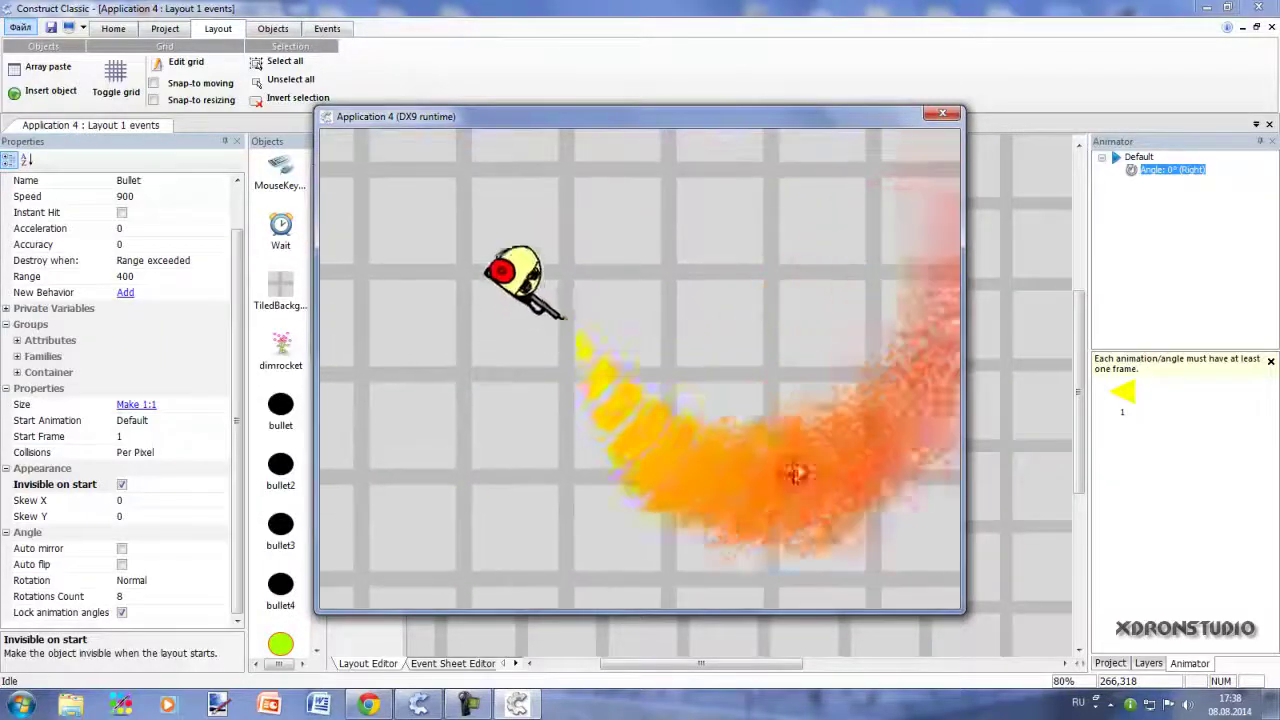
mouse_move(816, 320)
mouse_down()
mouse_move(734, 540)
mouse_move(461, 489)
mouse_move(672, 437)
mouse_move(800, 258)
mouse_up()
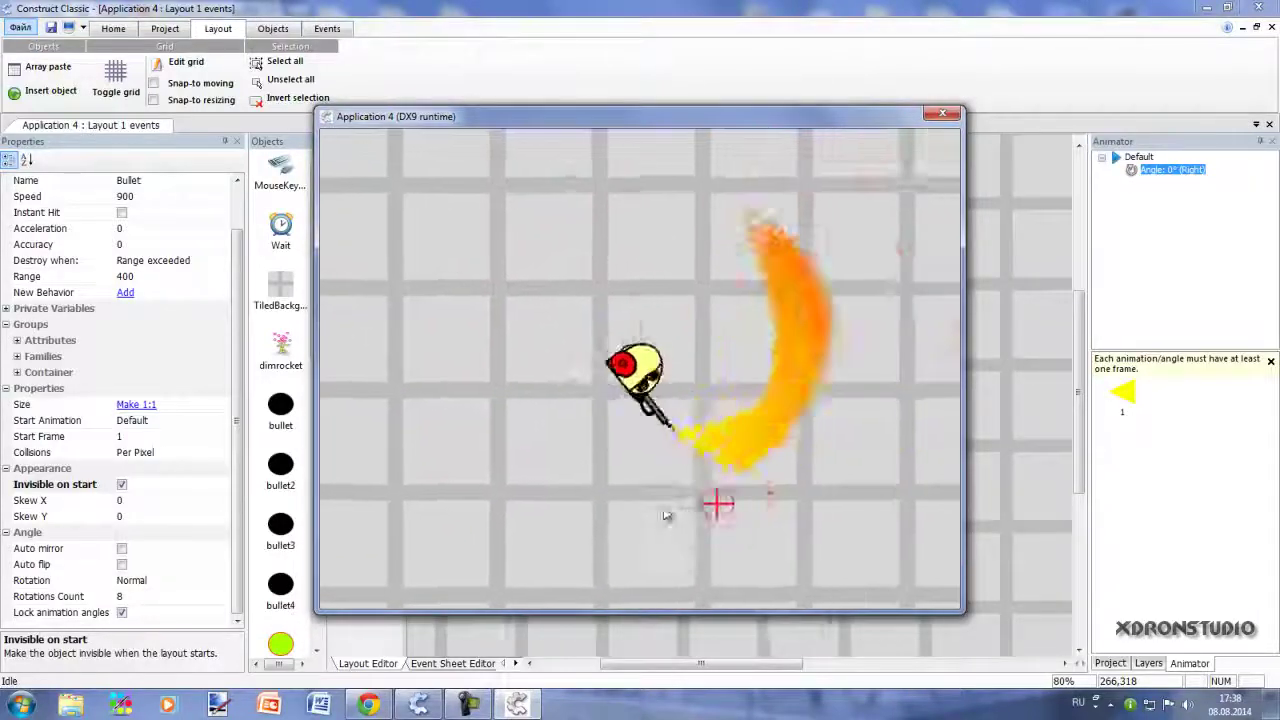